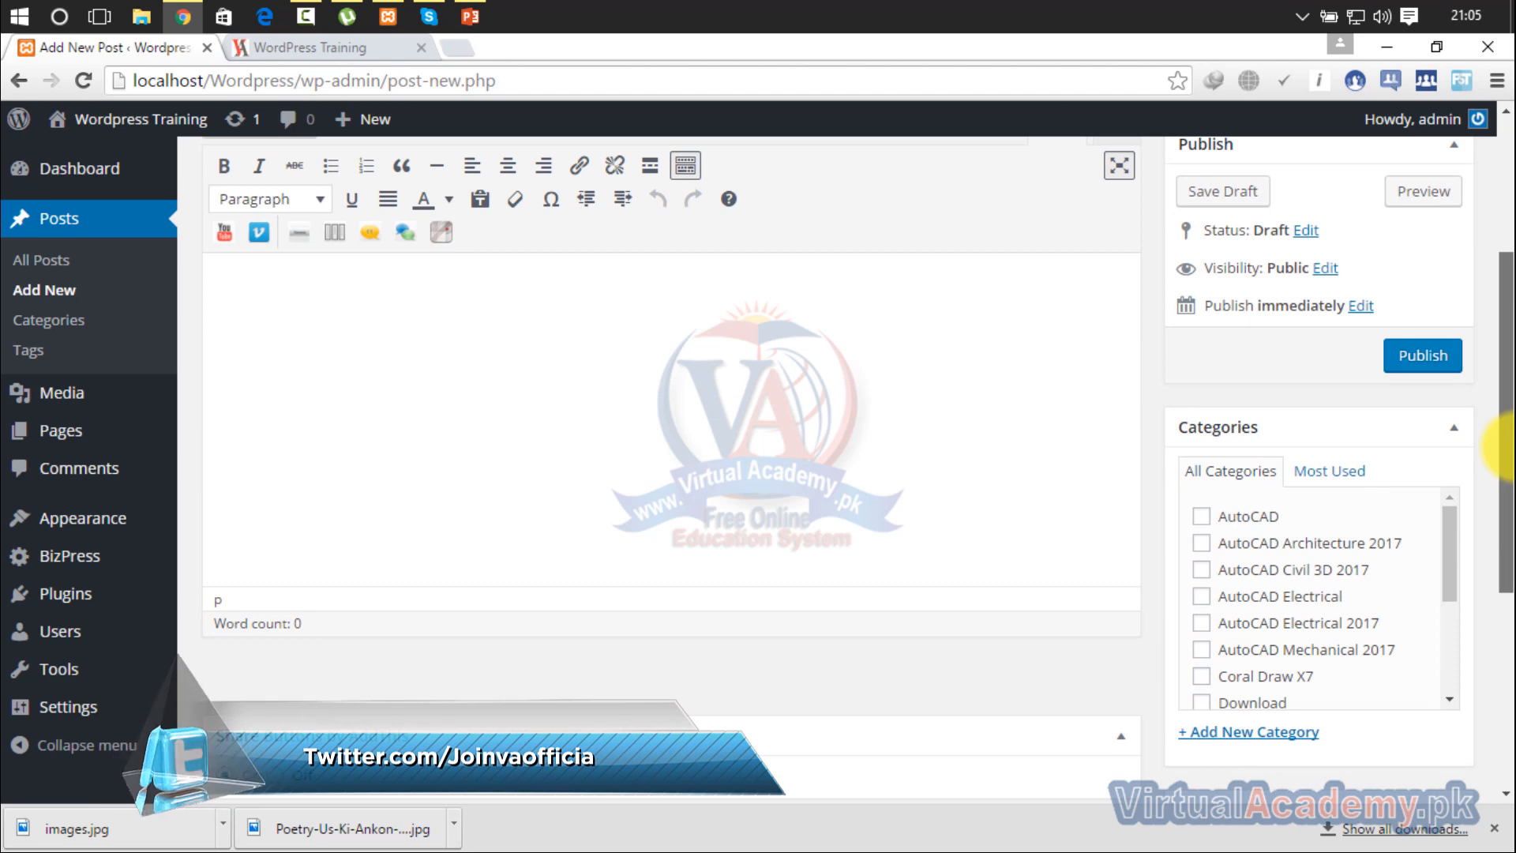
Leave the new post editor and open the list of installed plugins
{"action": "left_click_drag", "start_coordinate": [1504, 450], "coordinate": [1504, 237]}
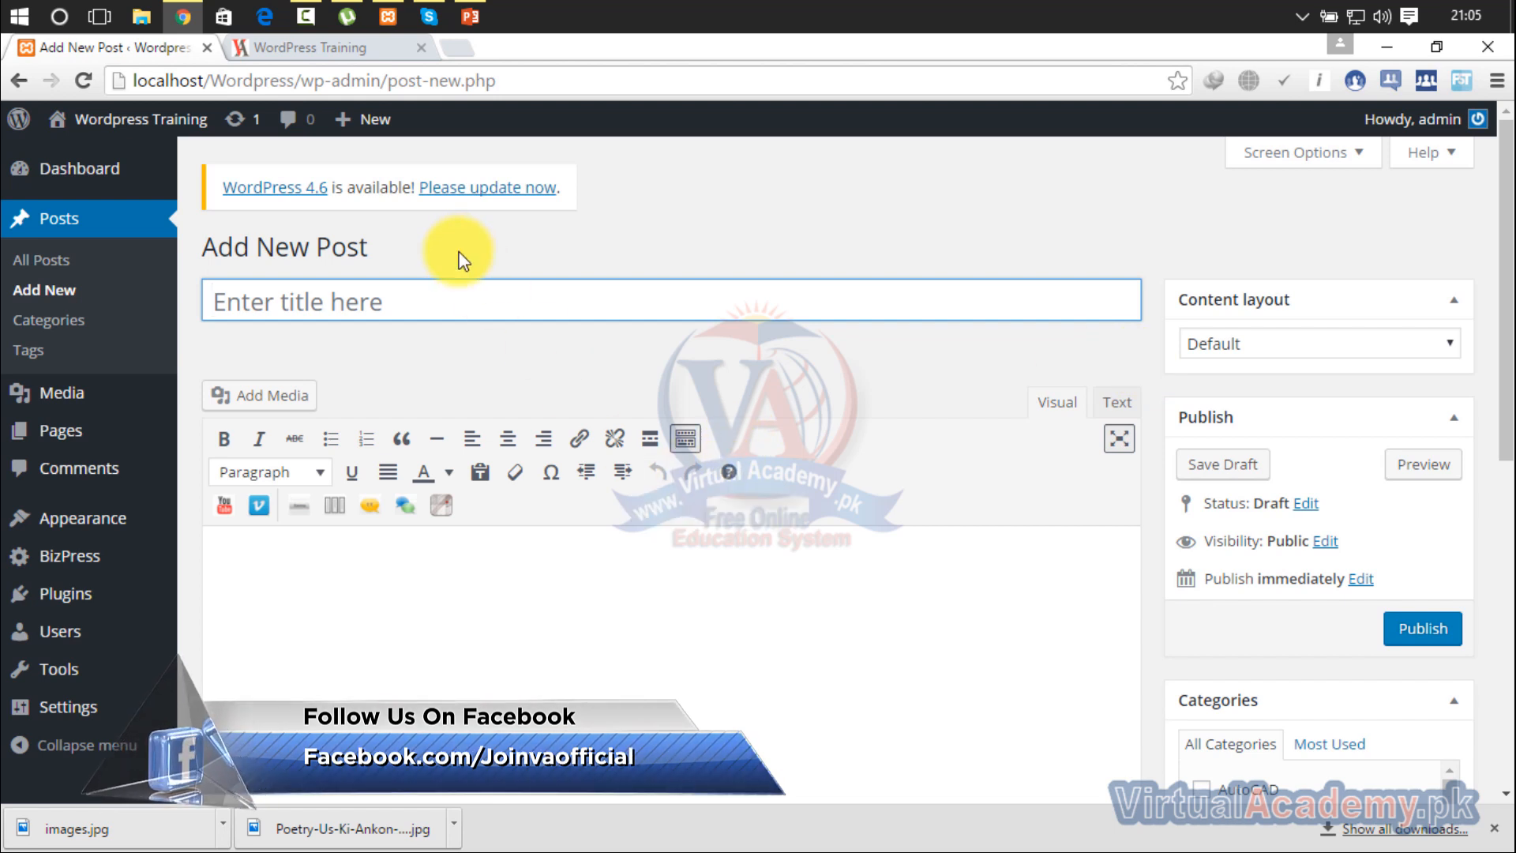
{"action": "mouse_move", "coordinate": [79, 612]}
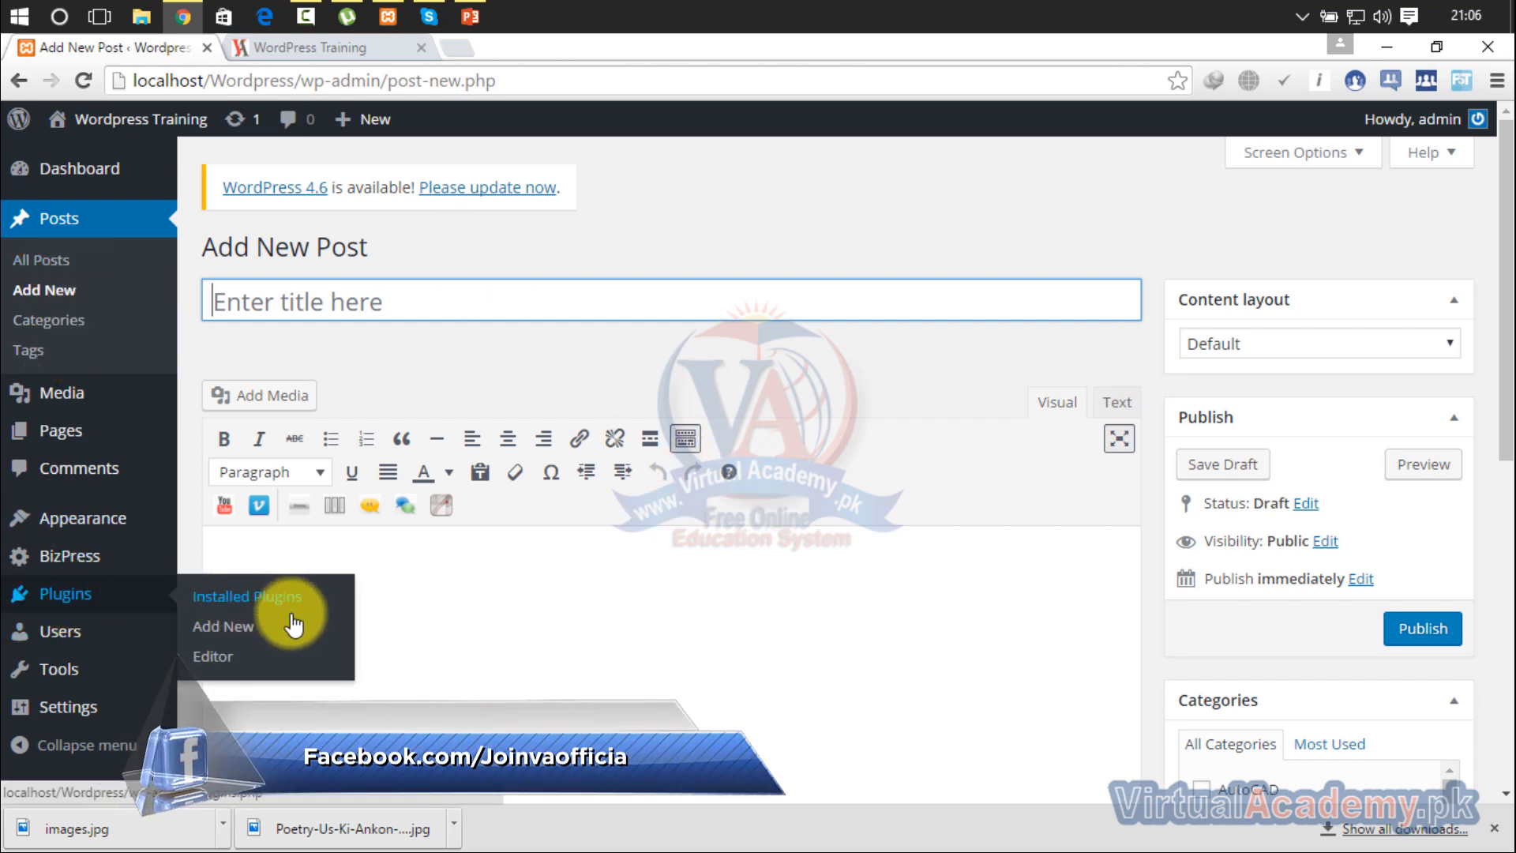
{"action": "left_click", "coordinate": [113, 600]}
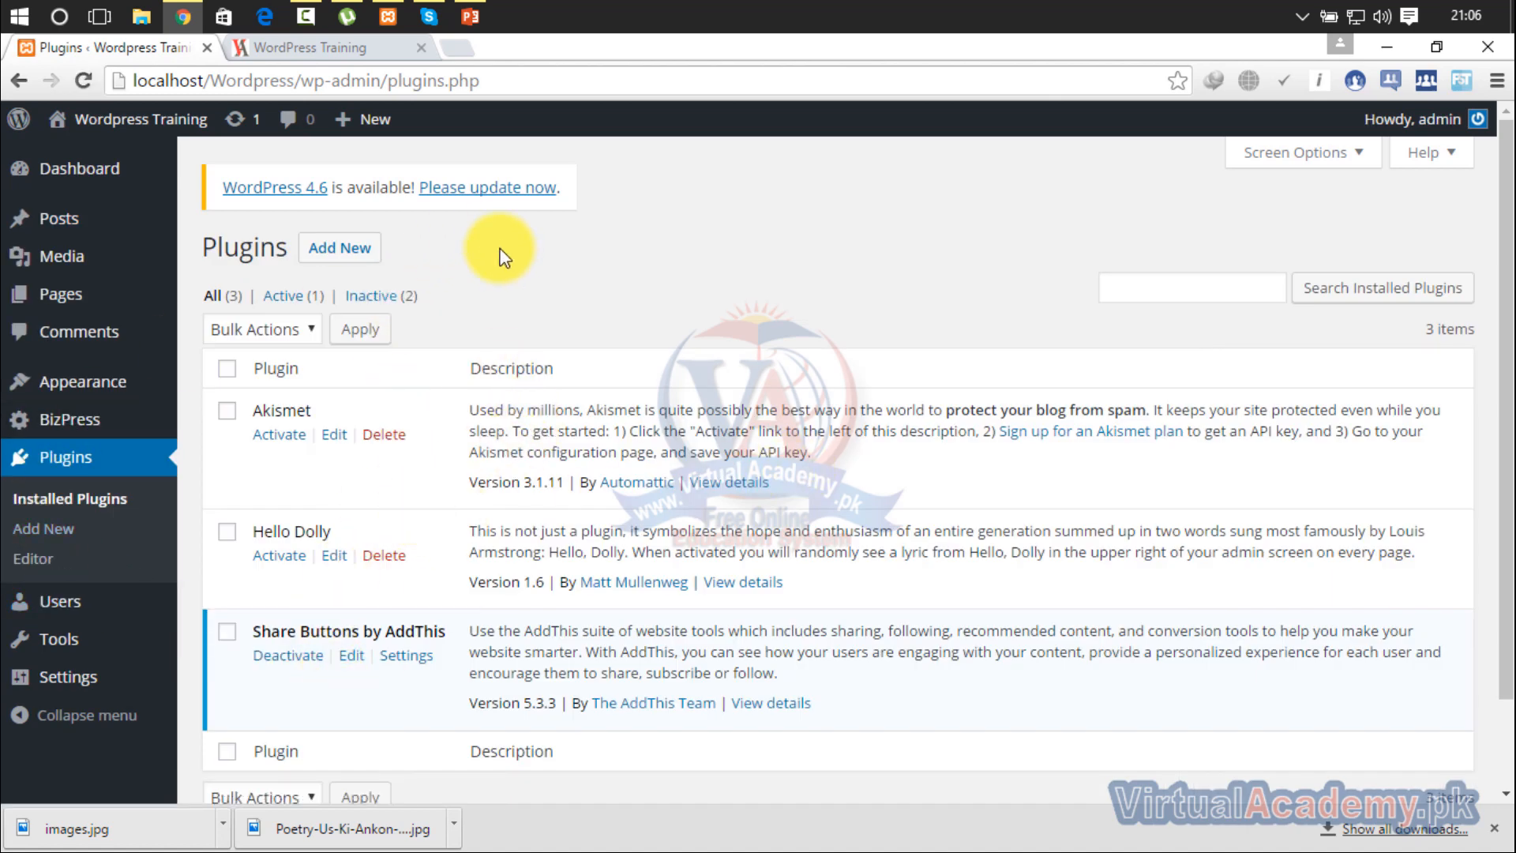
Open Google in a new browser tab and search for "wordpress plugins"
{"action": "left_click", "coordinate": [461, 47]}
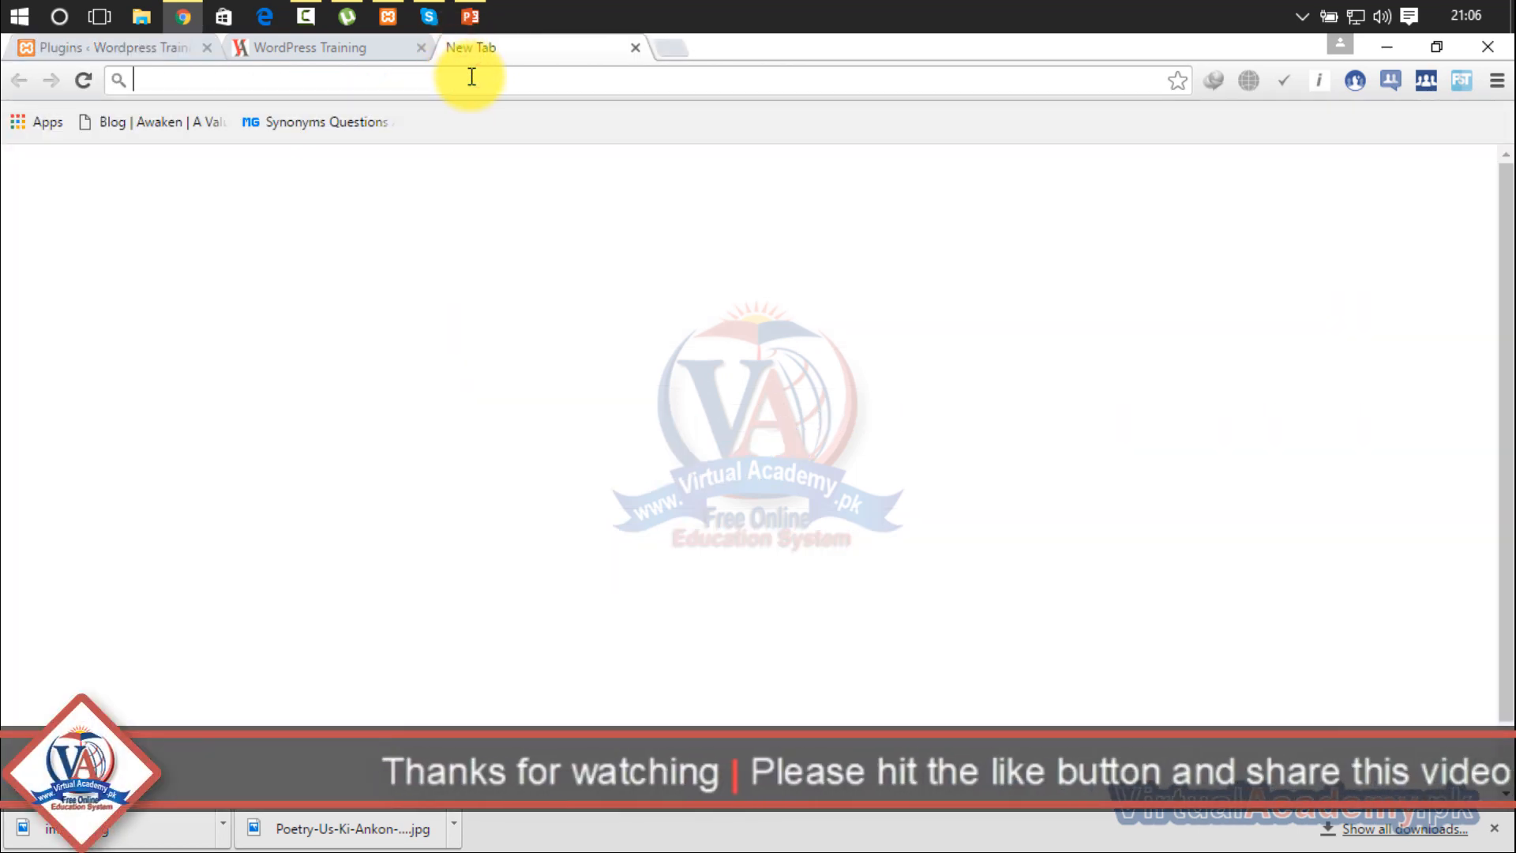
{"action": "type", "text": "google.com"}
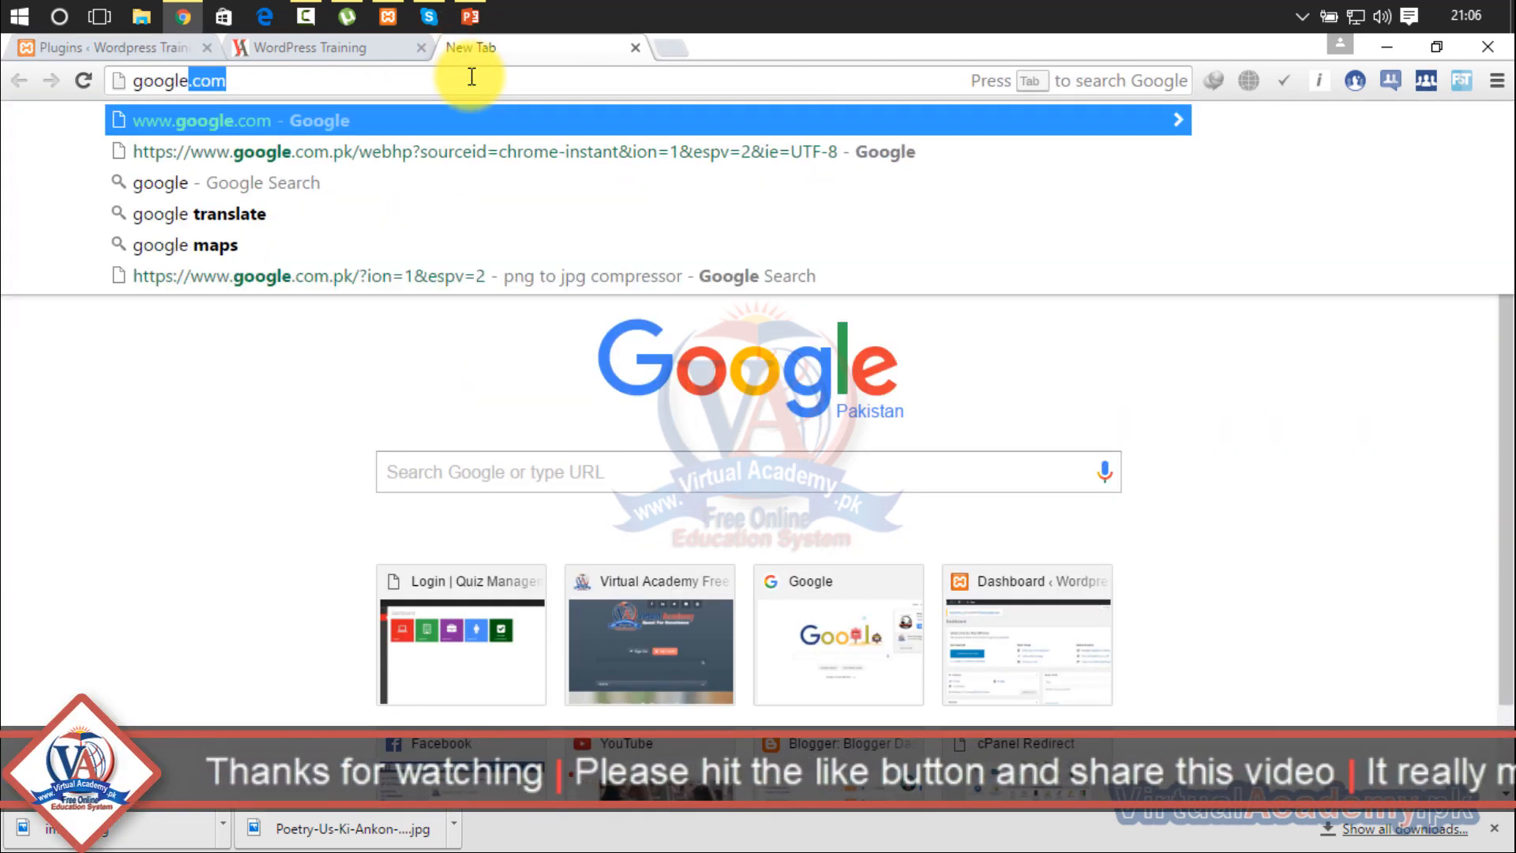
{"action": "key", "text": "Return"}
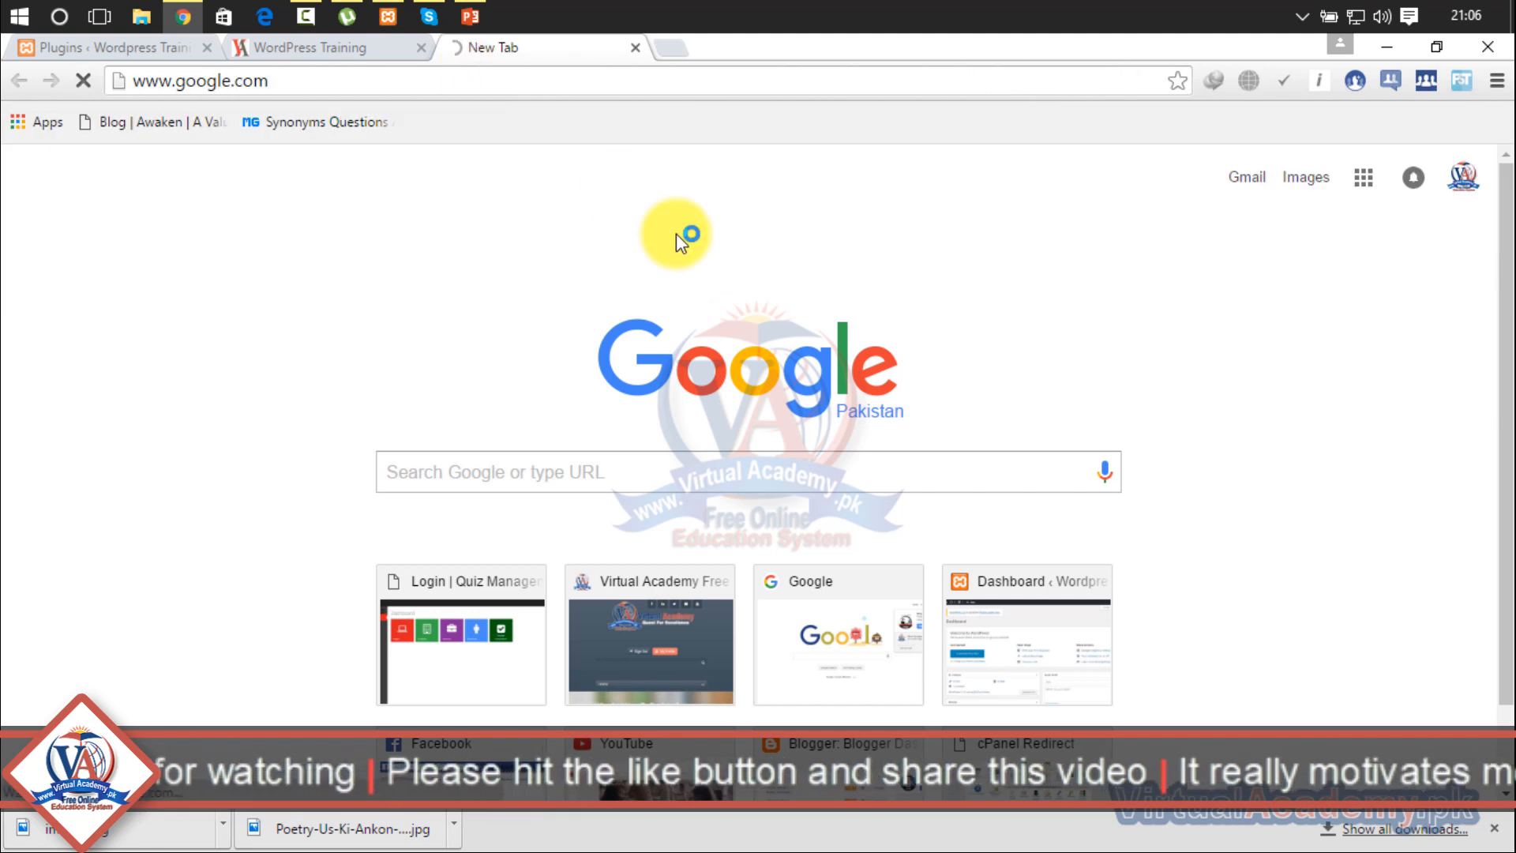
{"action": "left_click", "coordinate": [600, 477]}
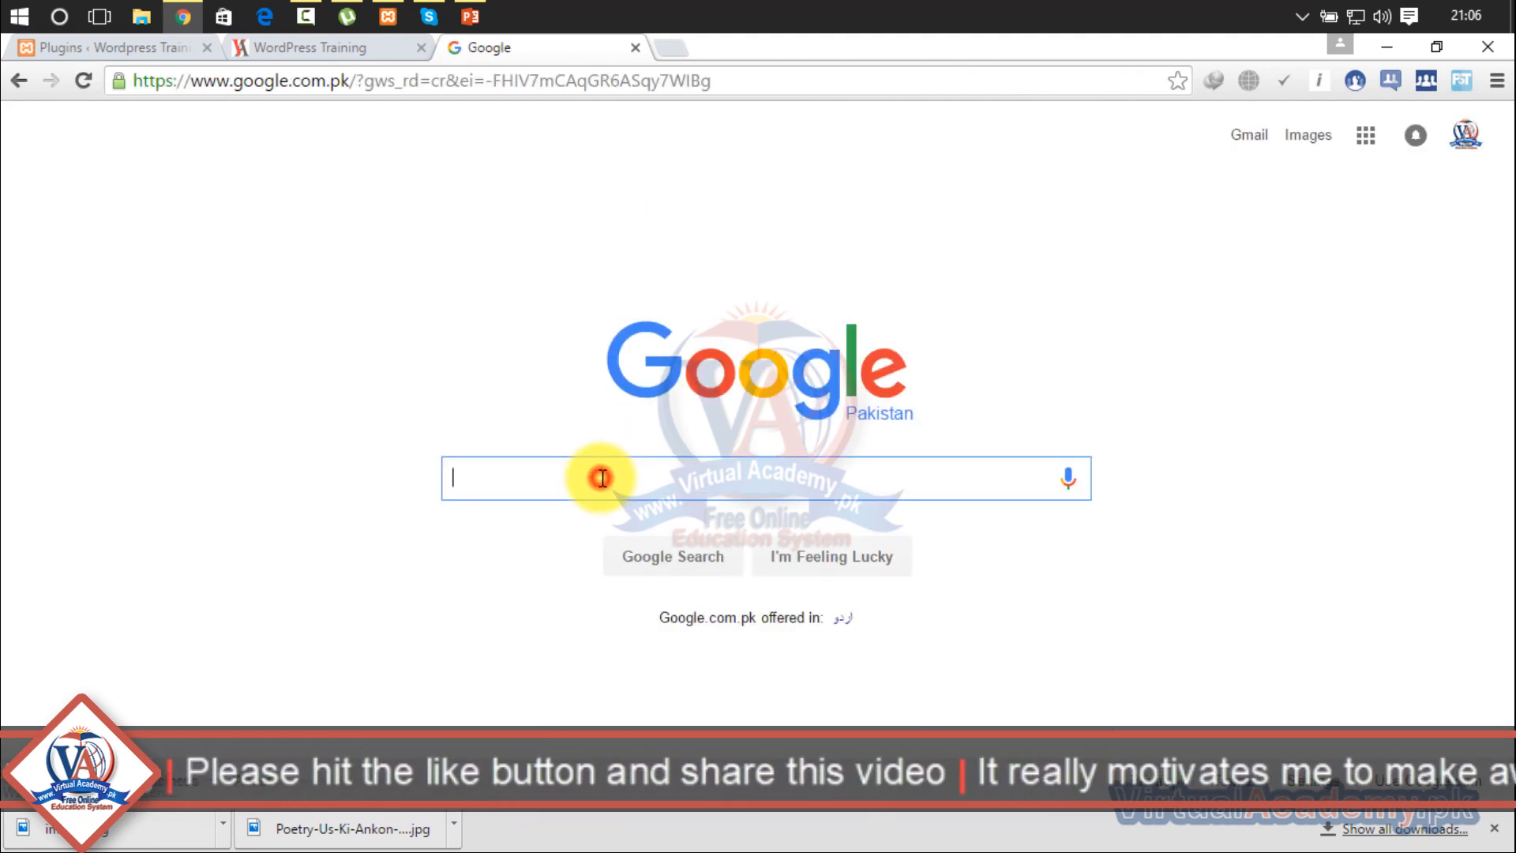
{"action": "type", "text": "wordpress"}
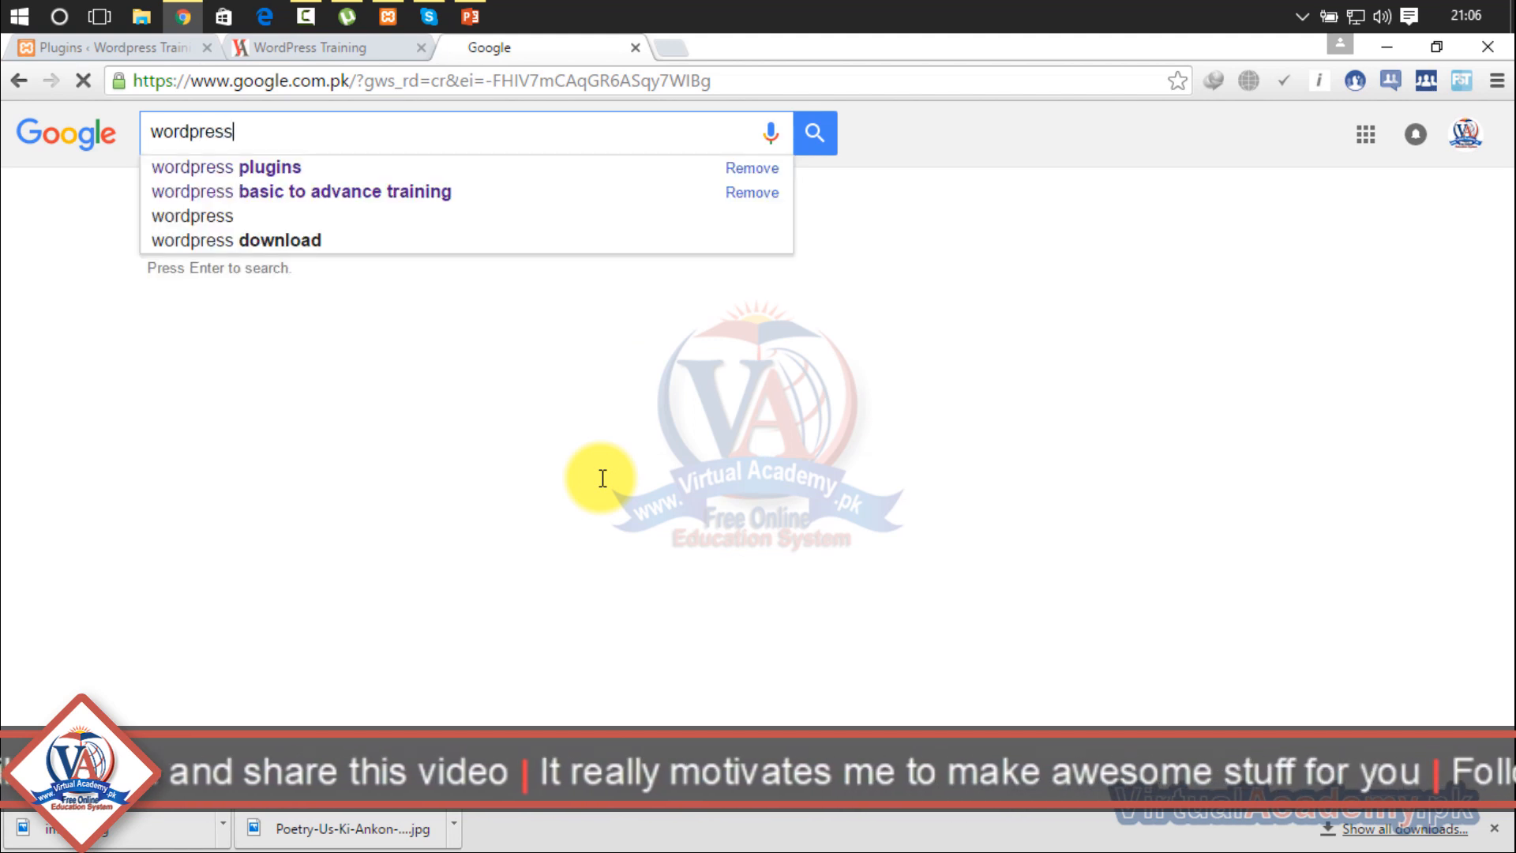
{"action": "key", "text": "Down"}
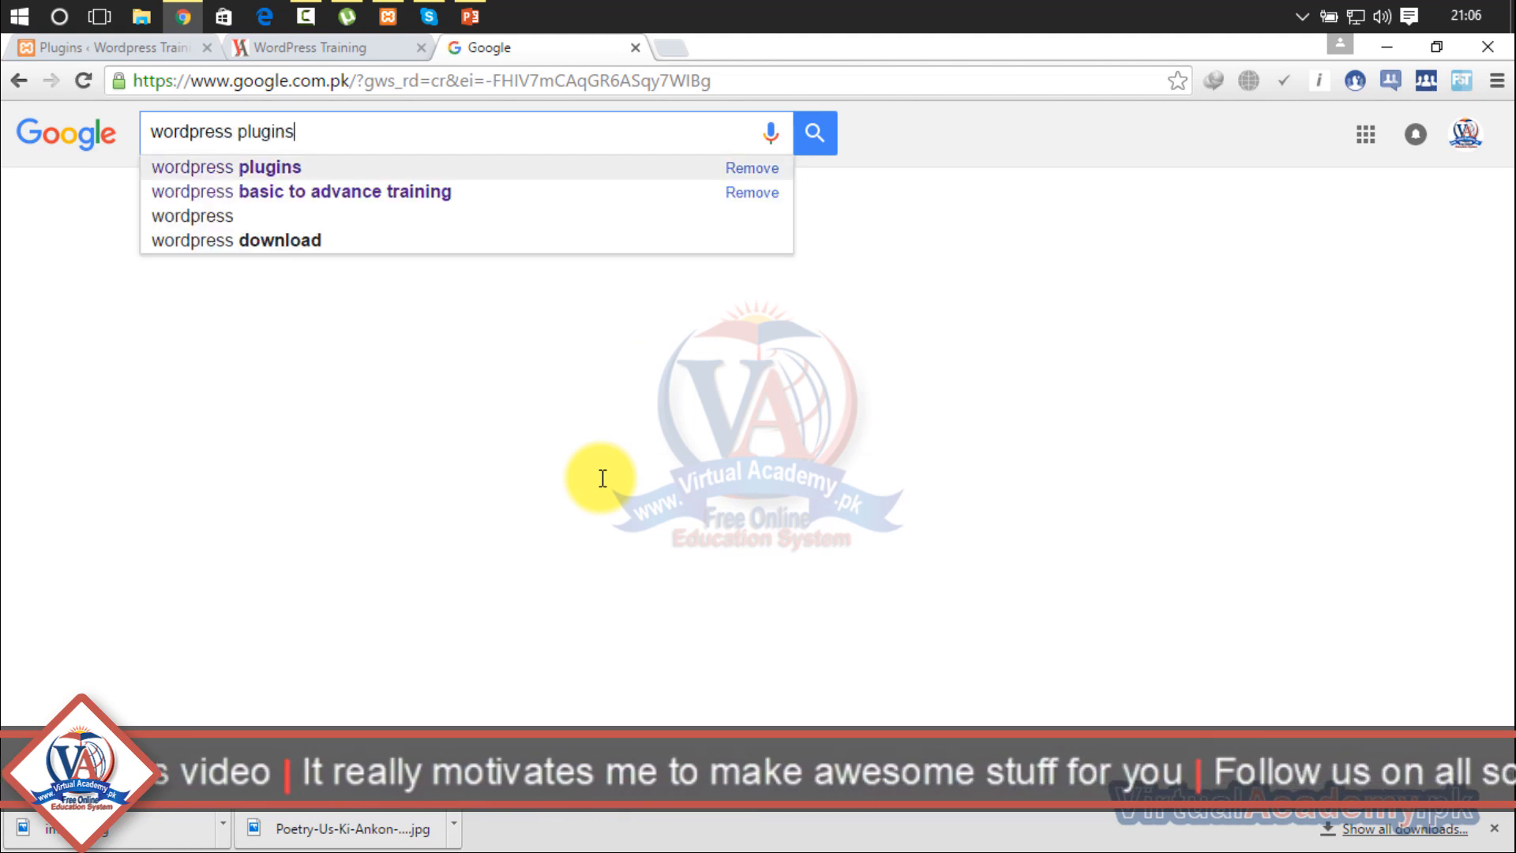
{"action": "key", "text": "Return"}
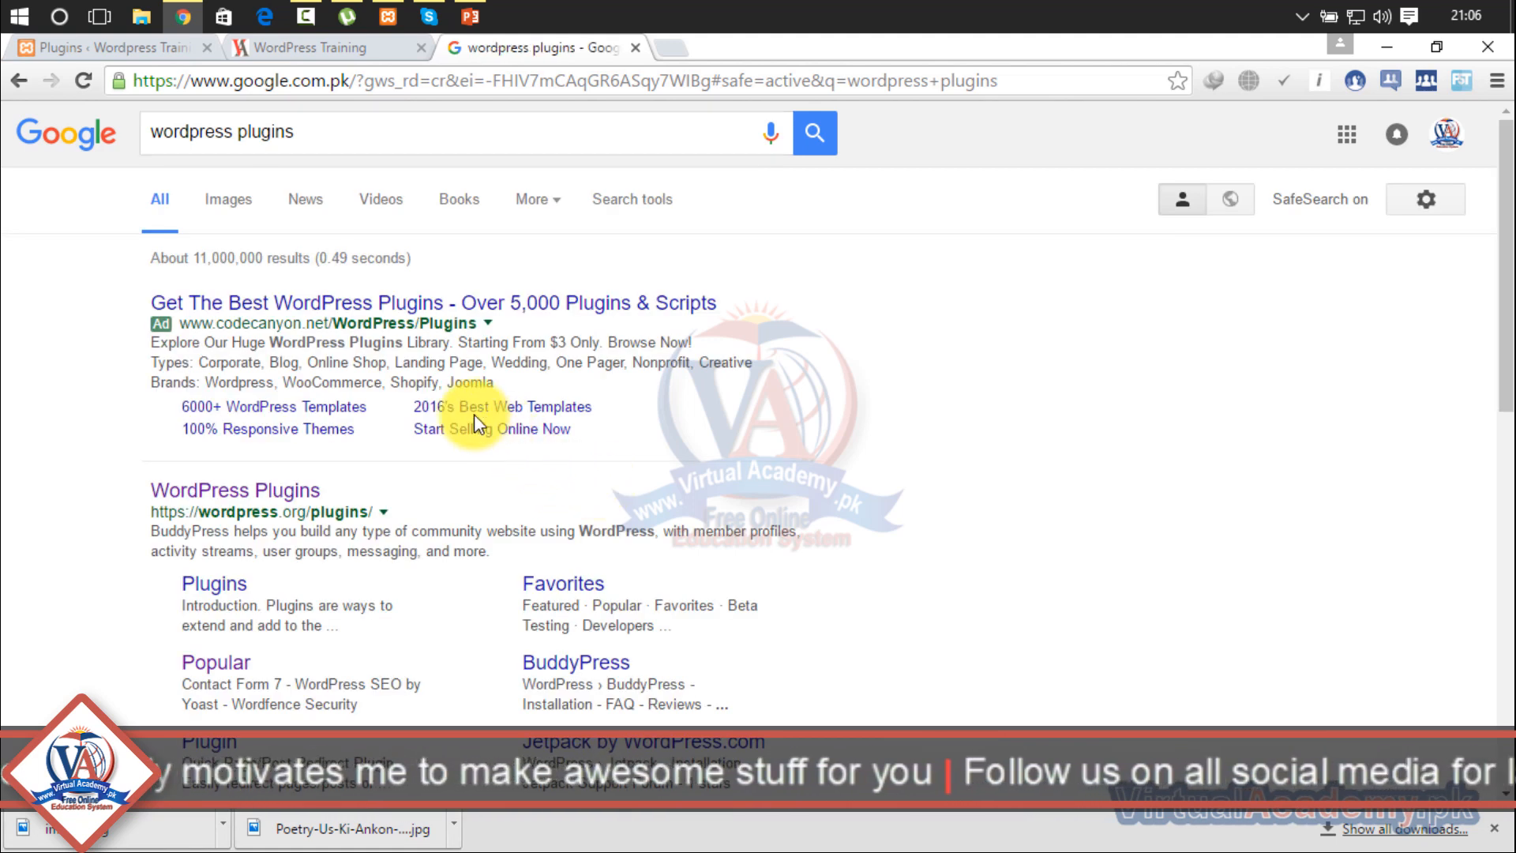
Open the WordPress.org plugin directory from the search results and go to the BuddyPress plugin page
{"action": "left_click", "coordinate": [302, 492]}
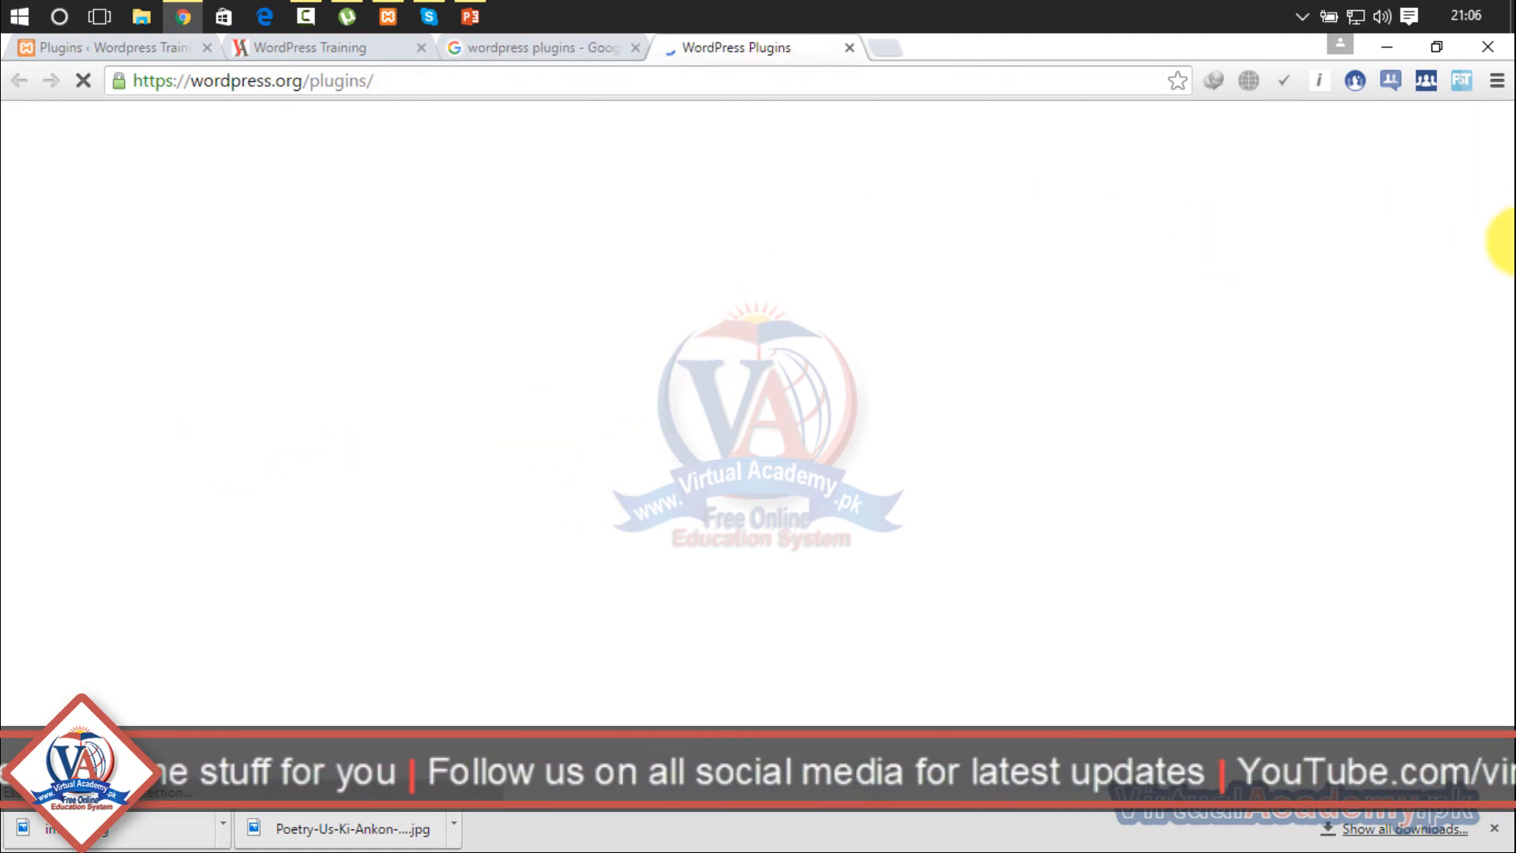
{"action": "scroll", "coordinate": [1500, 260], "scroll_direction": "down", "scroll_amount": 3}
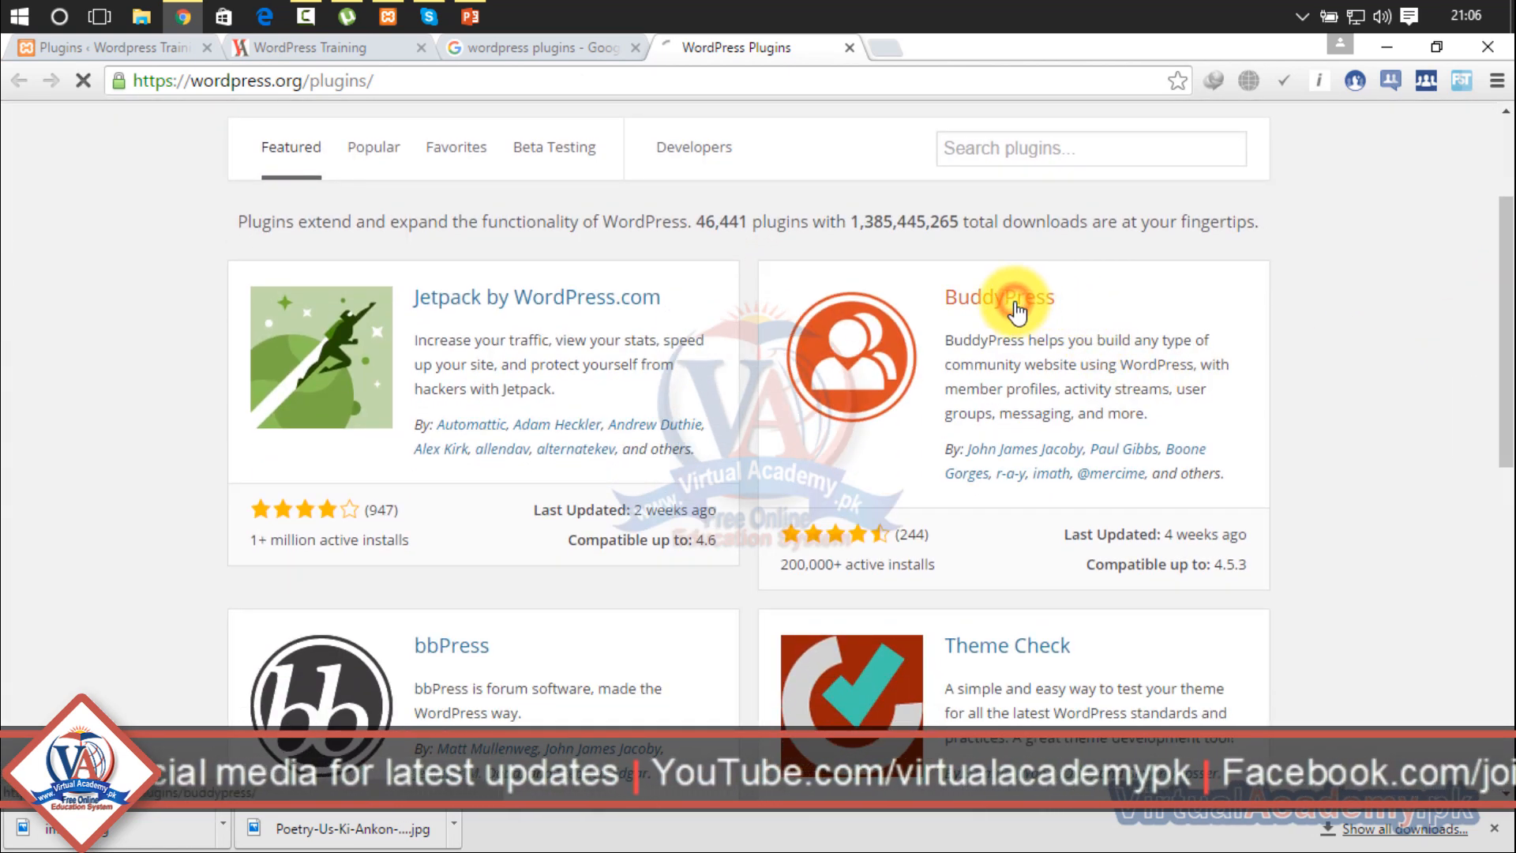
{"action": "left_click", "coordinate": [1016, 308]}
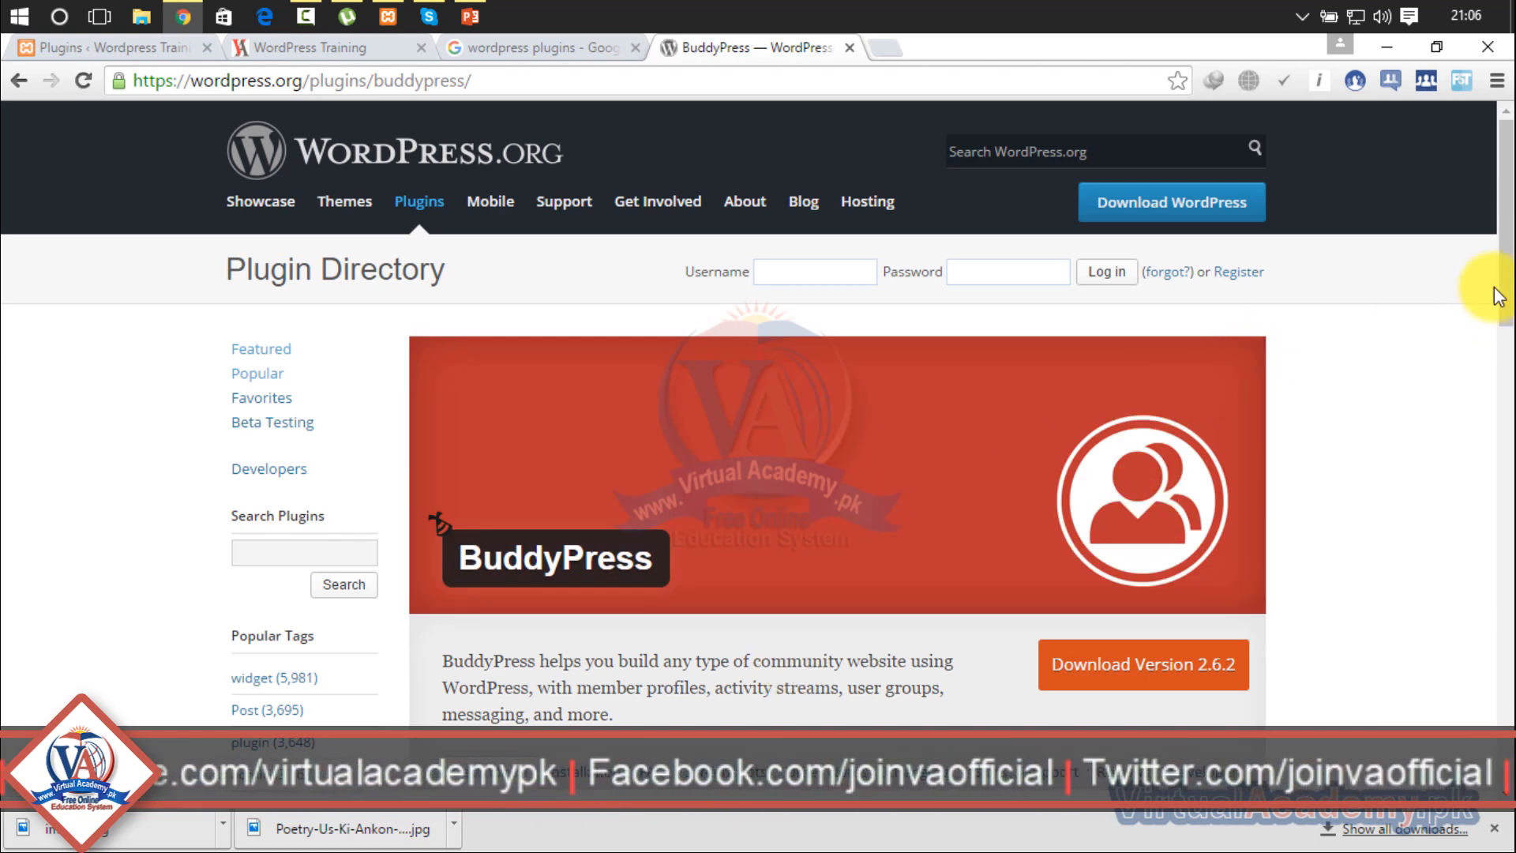
View the BuddyPress plugin's description and its installation instructions
{"action": "left_click_drag", "start_coordinate": [1507, 271], "coordinate": [1507, 362]}
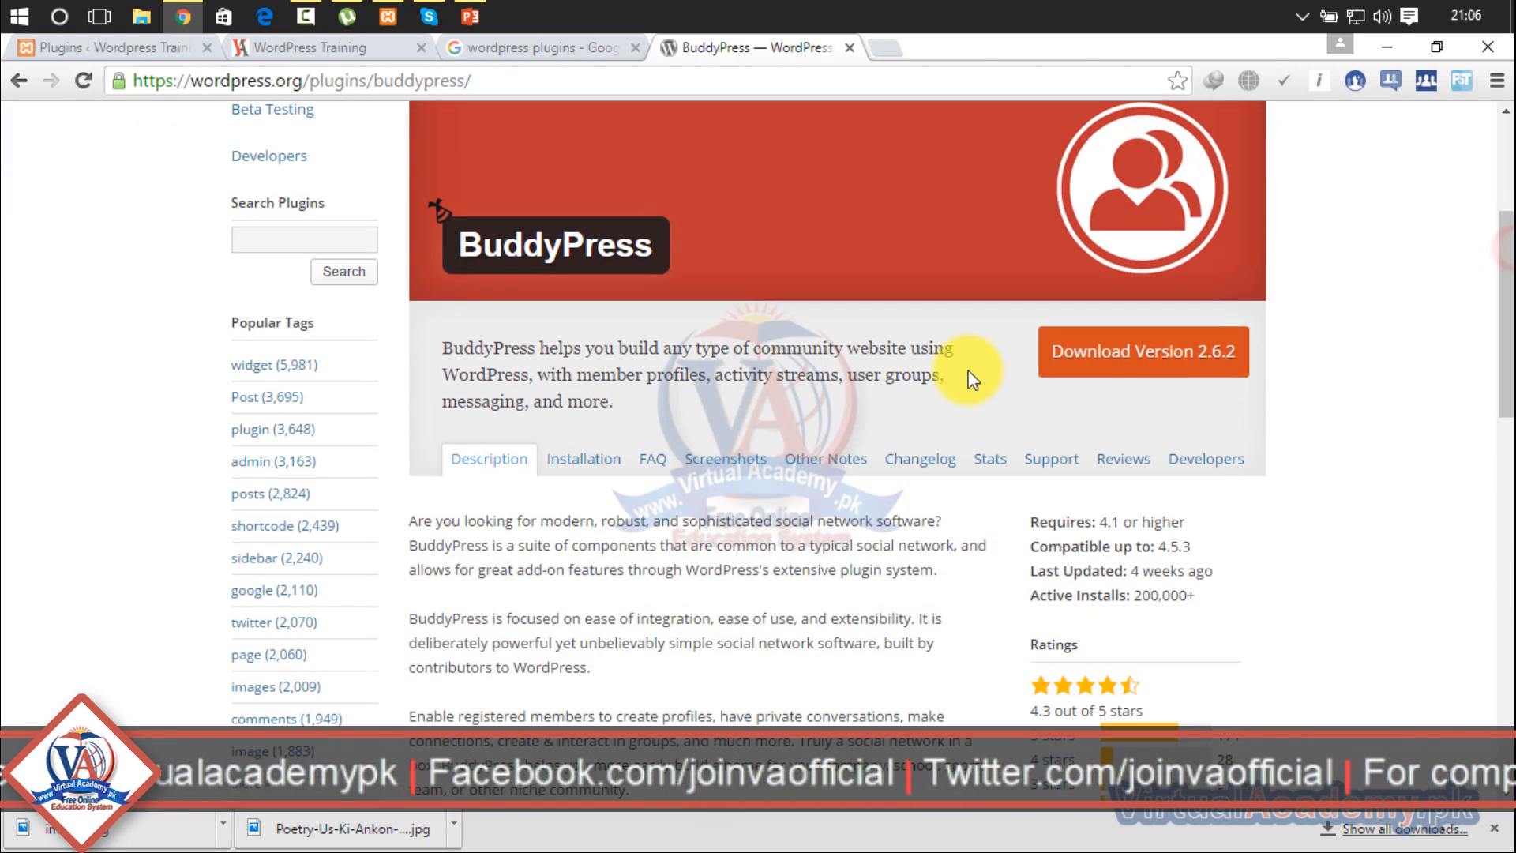
{"action": "left_click", "coordinate": [585, 466]}
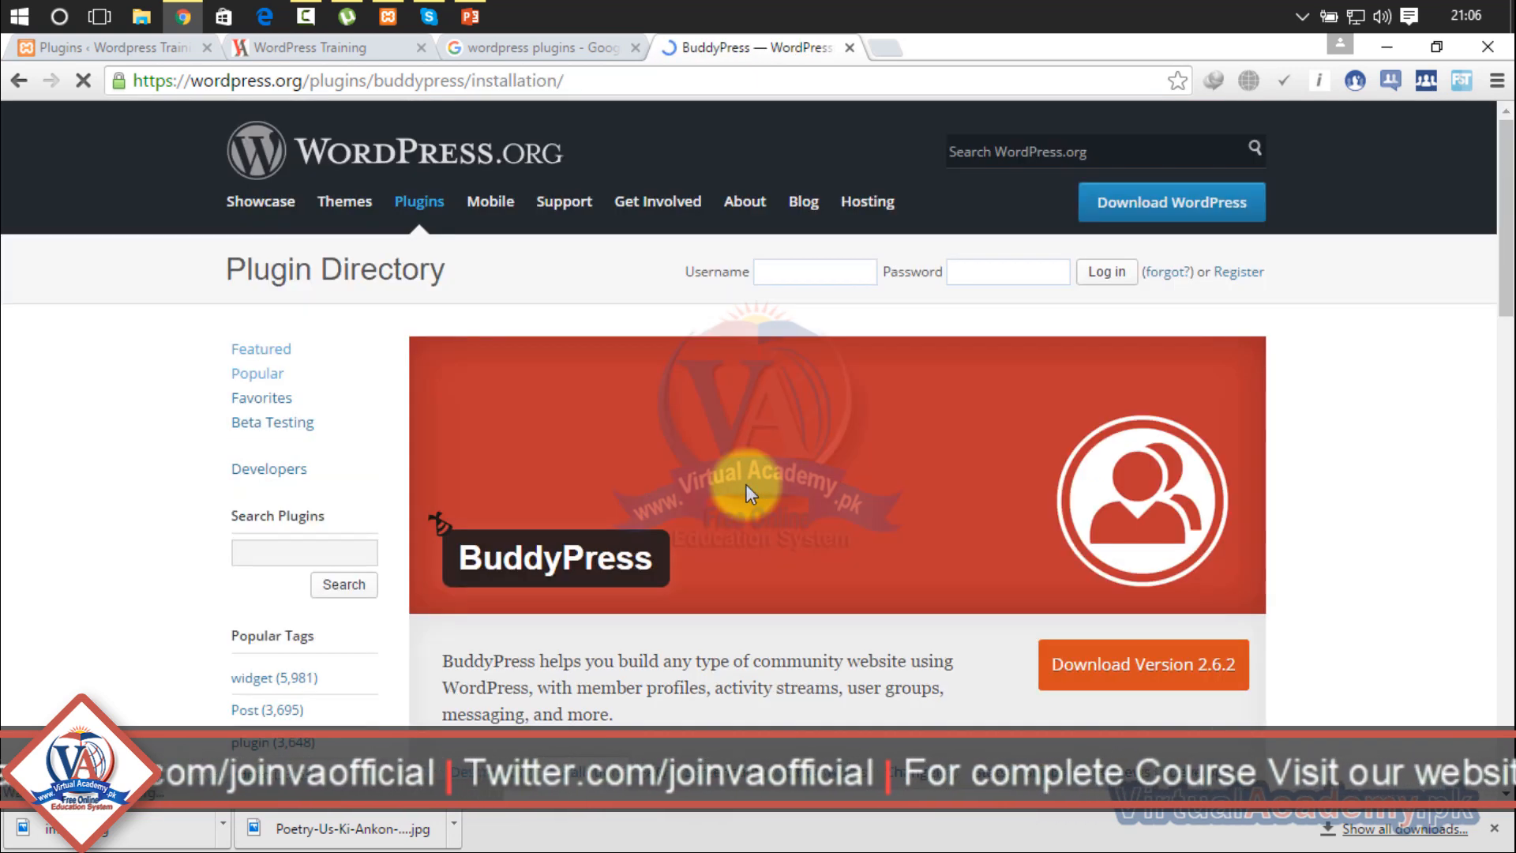
{"action": "left_click_drag", "start_coordinate": [1507, 184], "coordinate": [1507, 290]}
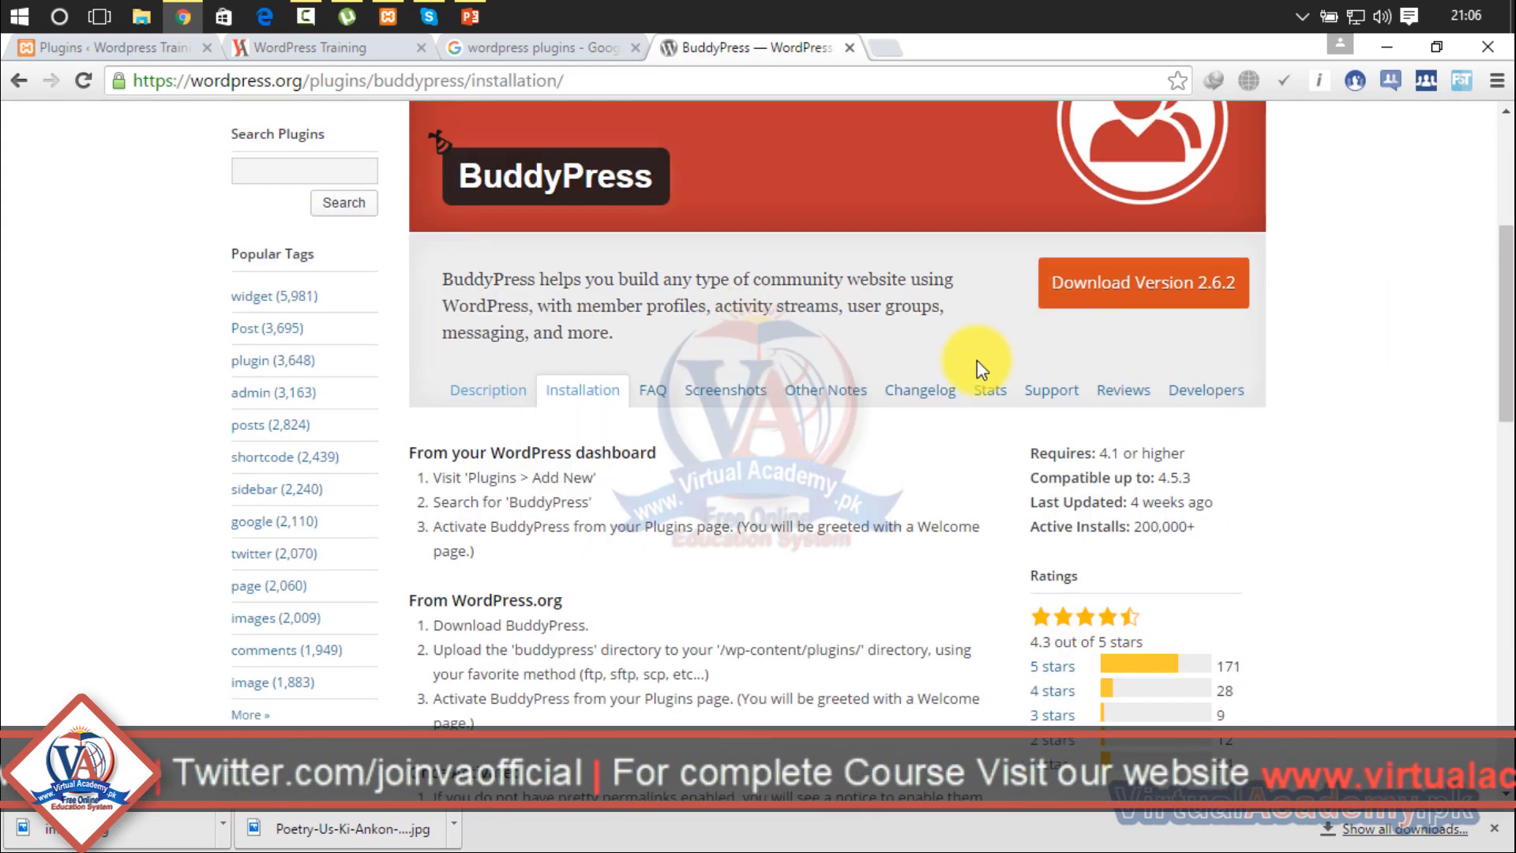
{"action": "left_click", "coordinate": [709, 389]}
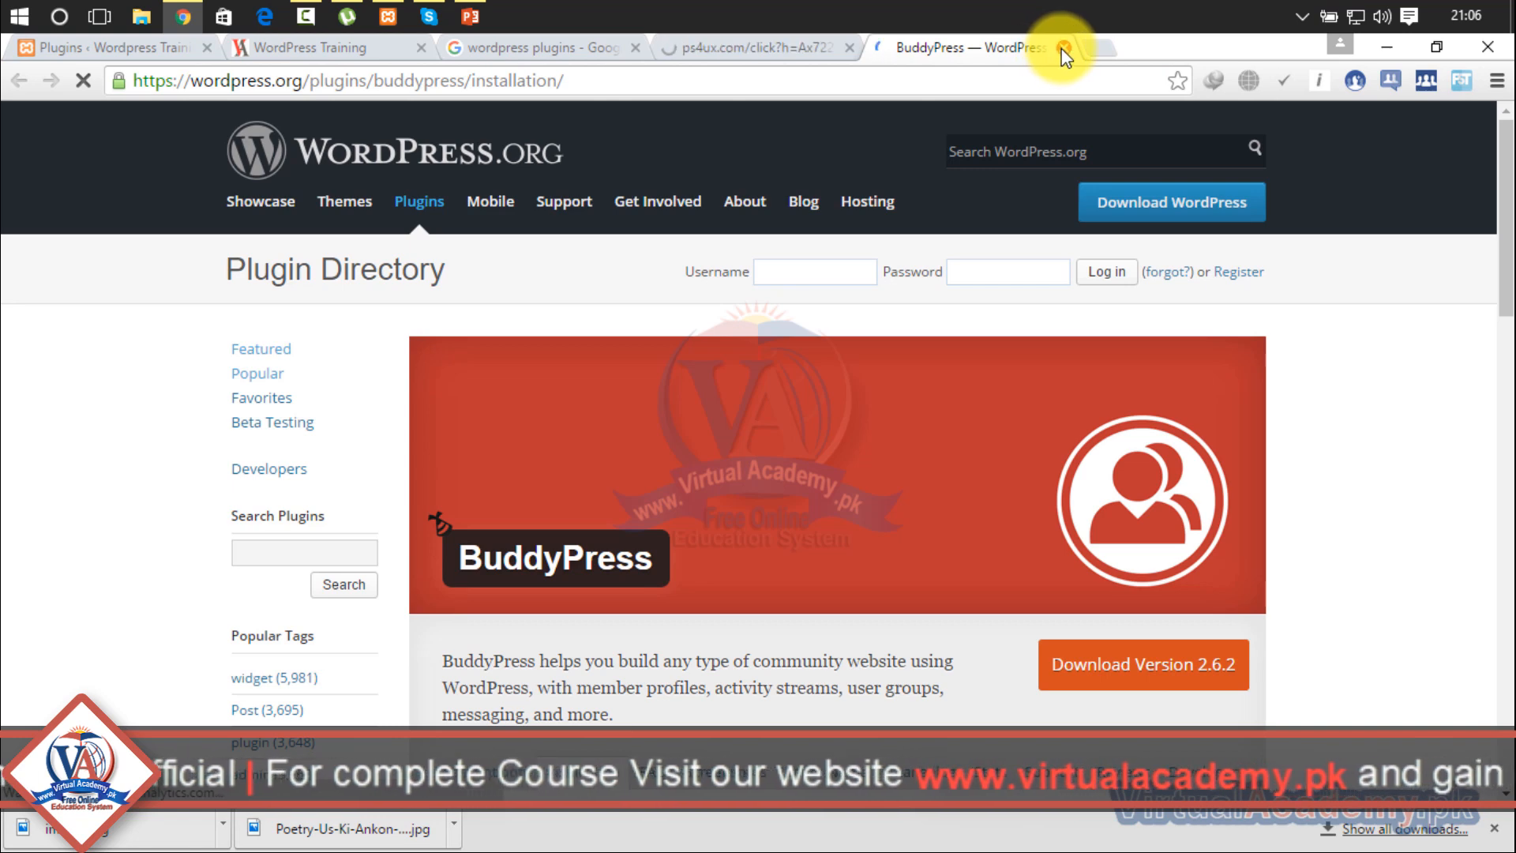
{"action": "left_click", "coordinate": [1064, 48]}
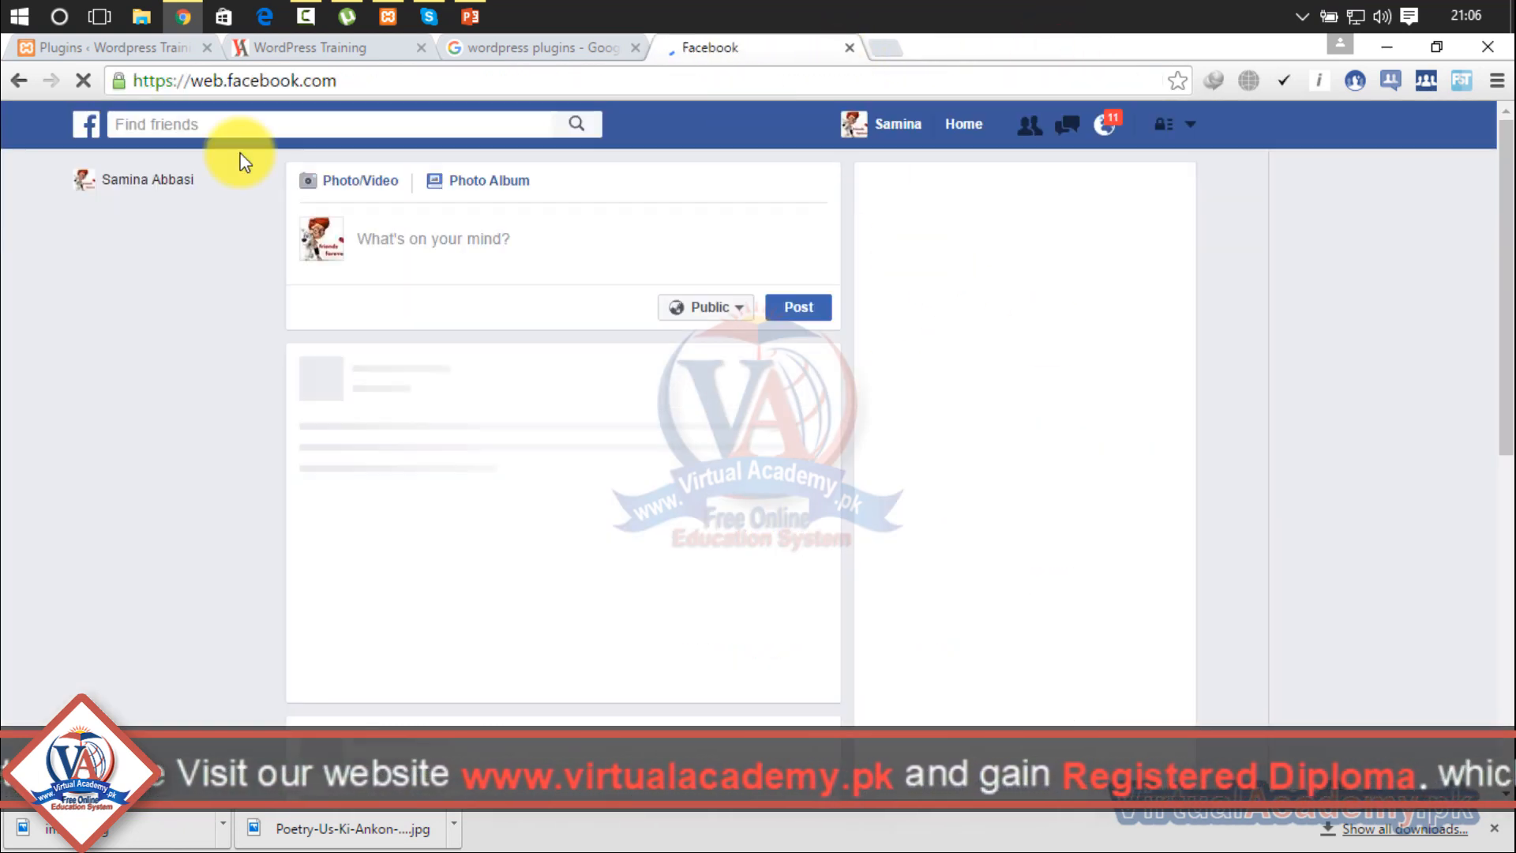
{"action": "left_click", "coordinate": [16, 81]}
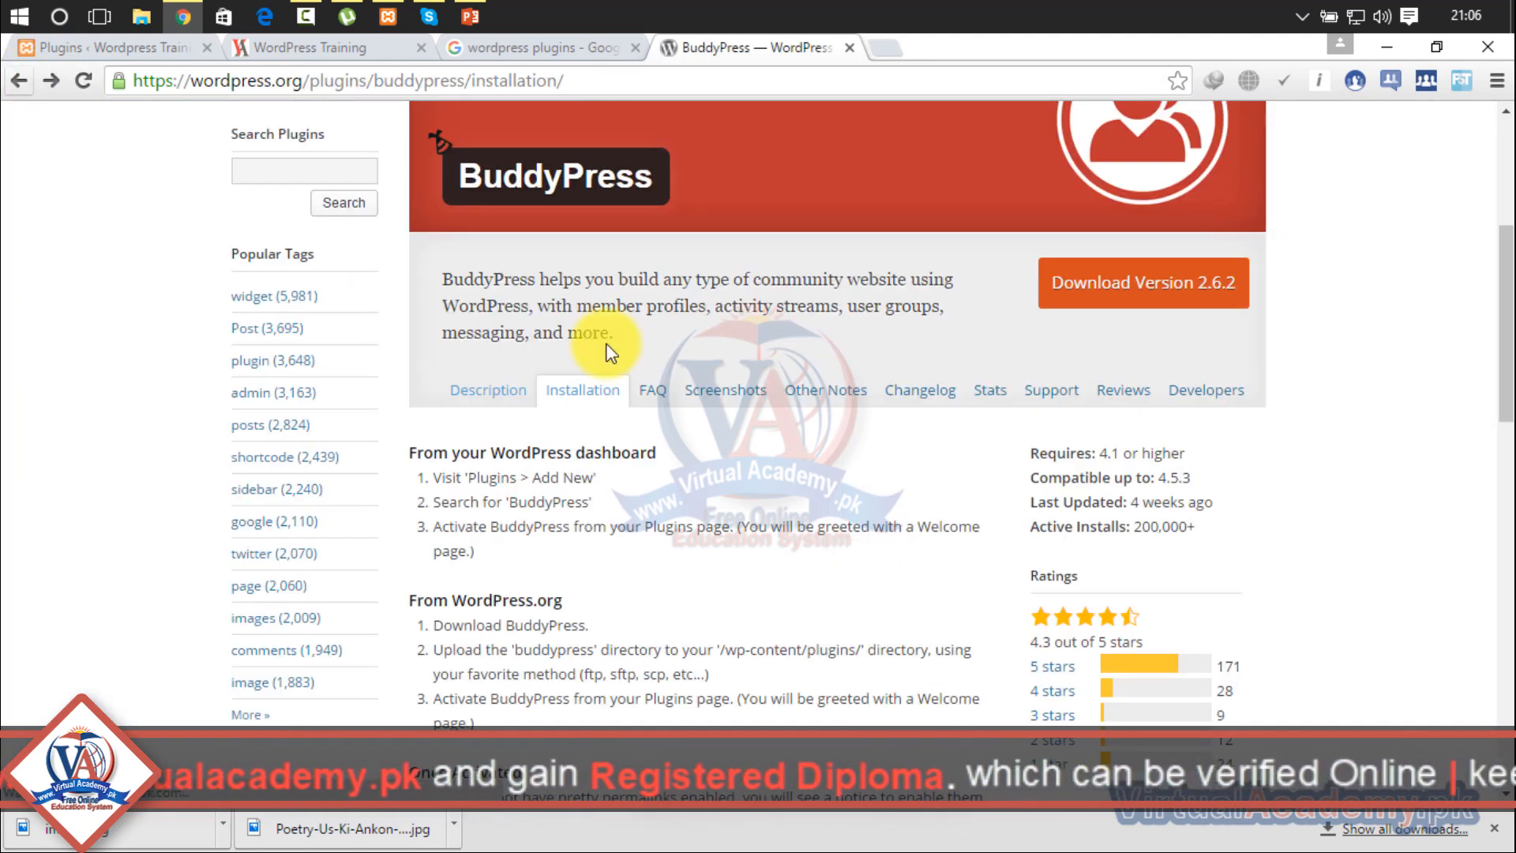
Look through the BuddyPress plugin's screenshots, from activity streams down to private messaging and site tracking
{"action": "left_click", "coordinate": [740, 392]}
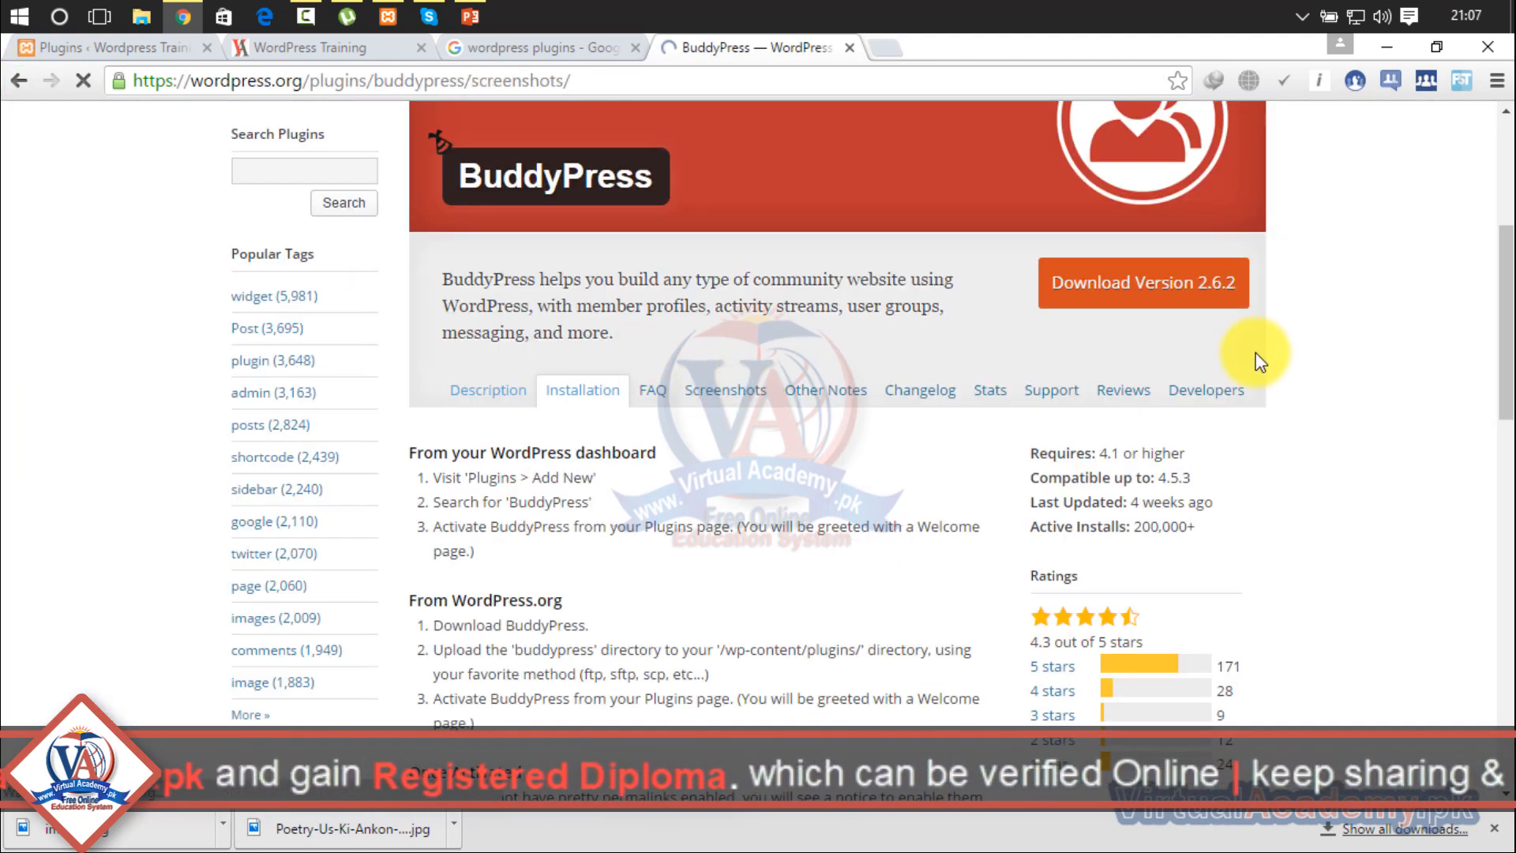
{"action": "scroll", "coordinate": [1504, 387], "scroll_direction": "down", "scroll_amount": 7}
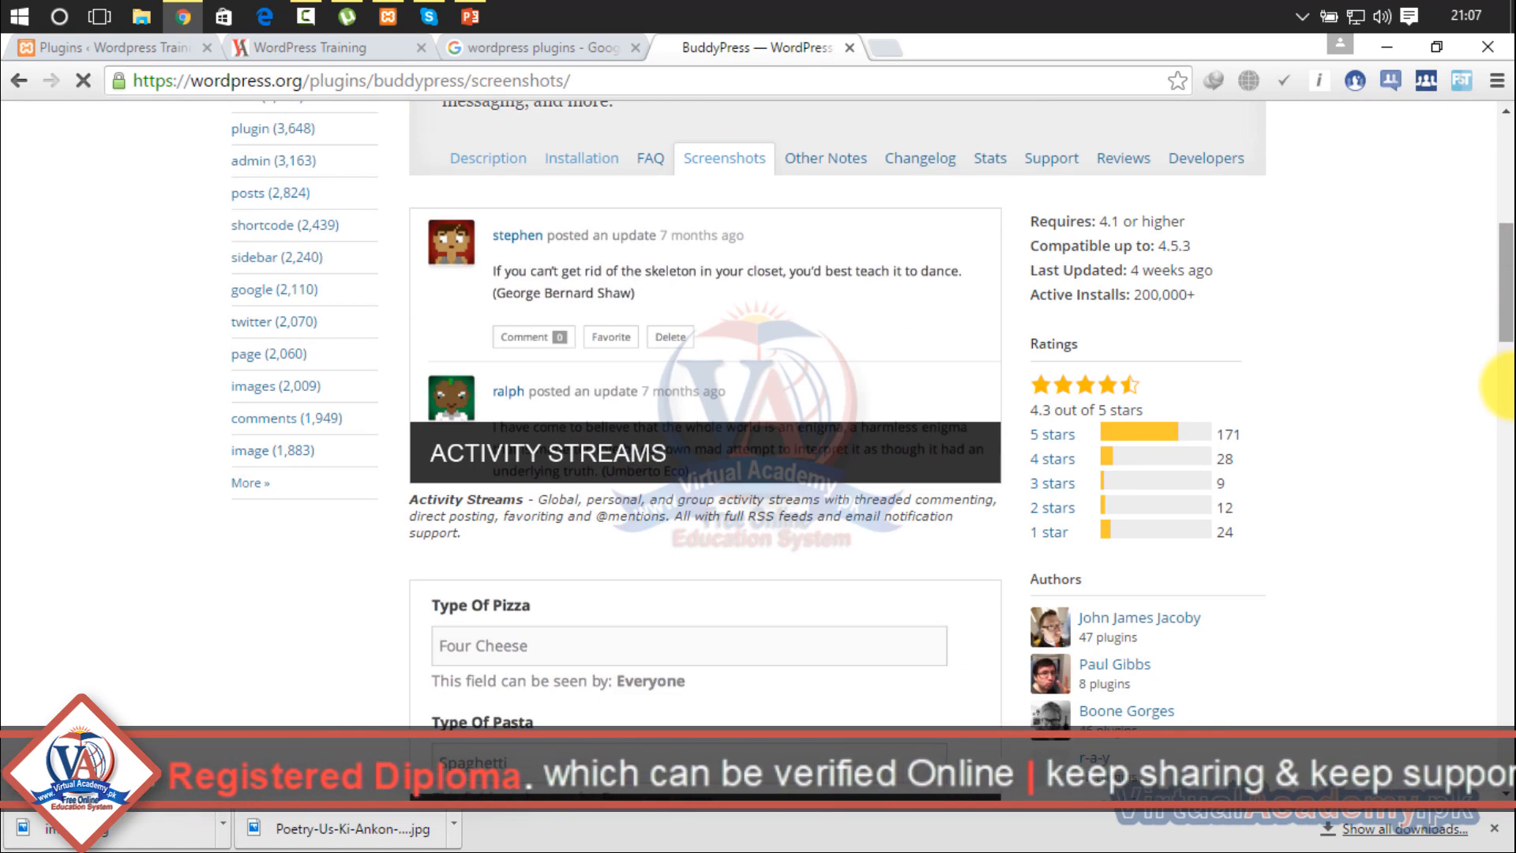
{"action": "left_click", "coordinate": [1504, 386]}
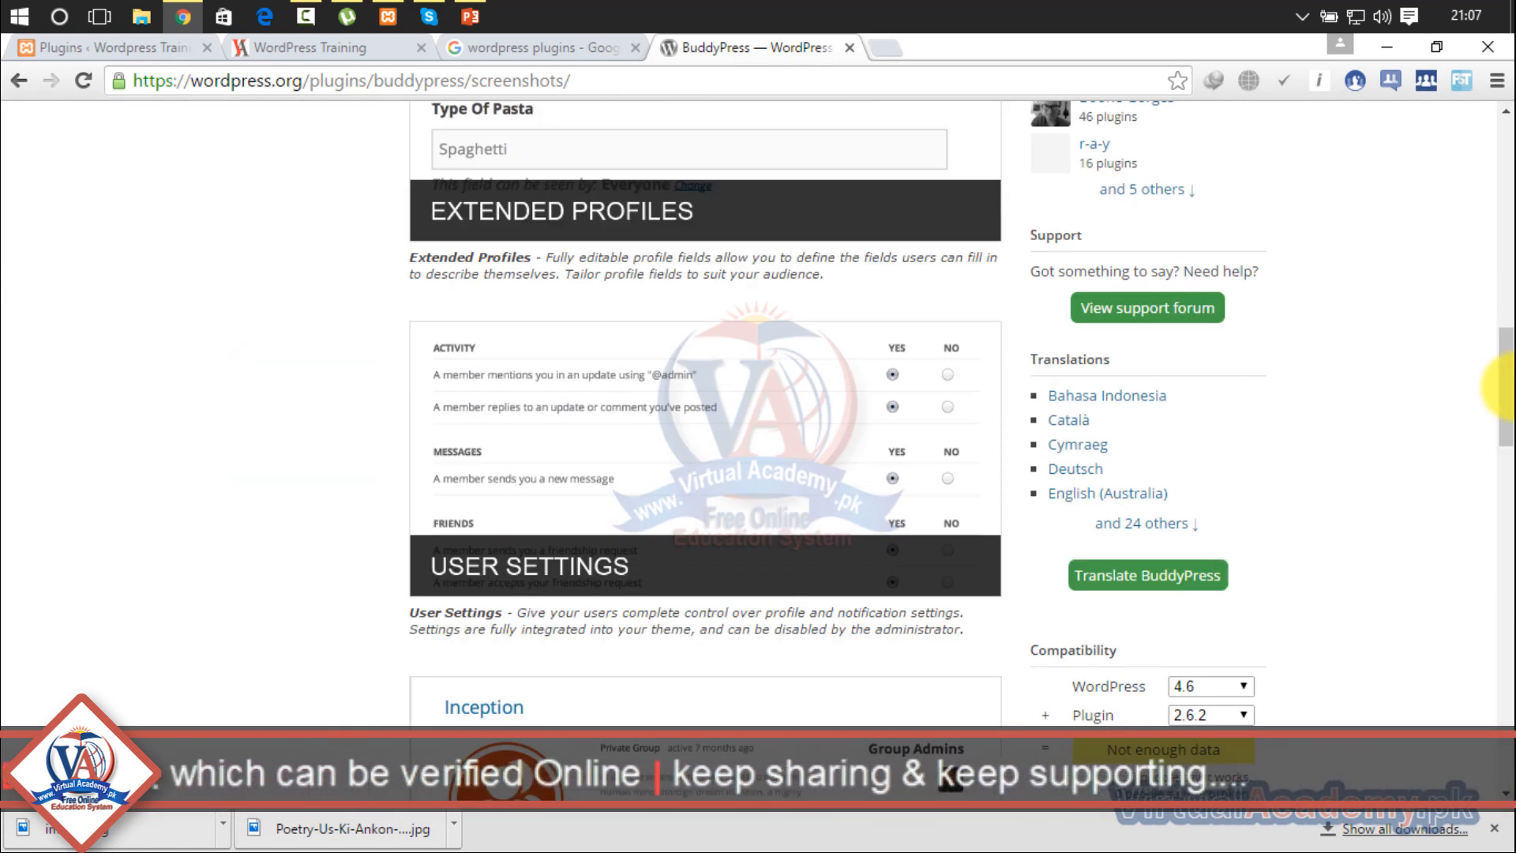
{"action": "left_click", "coordinate": [1504, 458]}
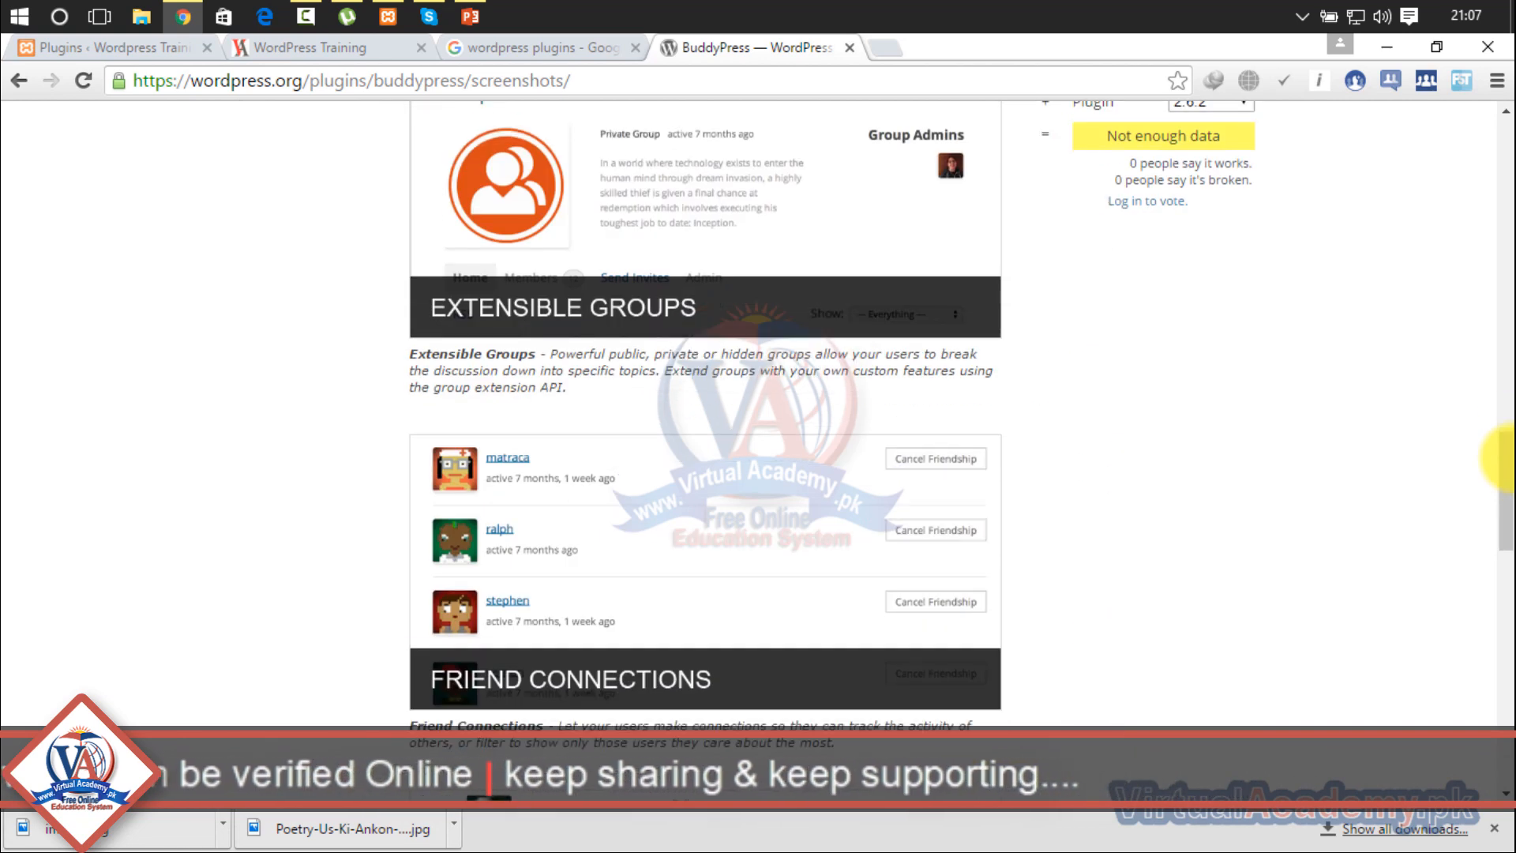
{"action": "left_click", "coordinate": [1508, 560]}
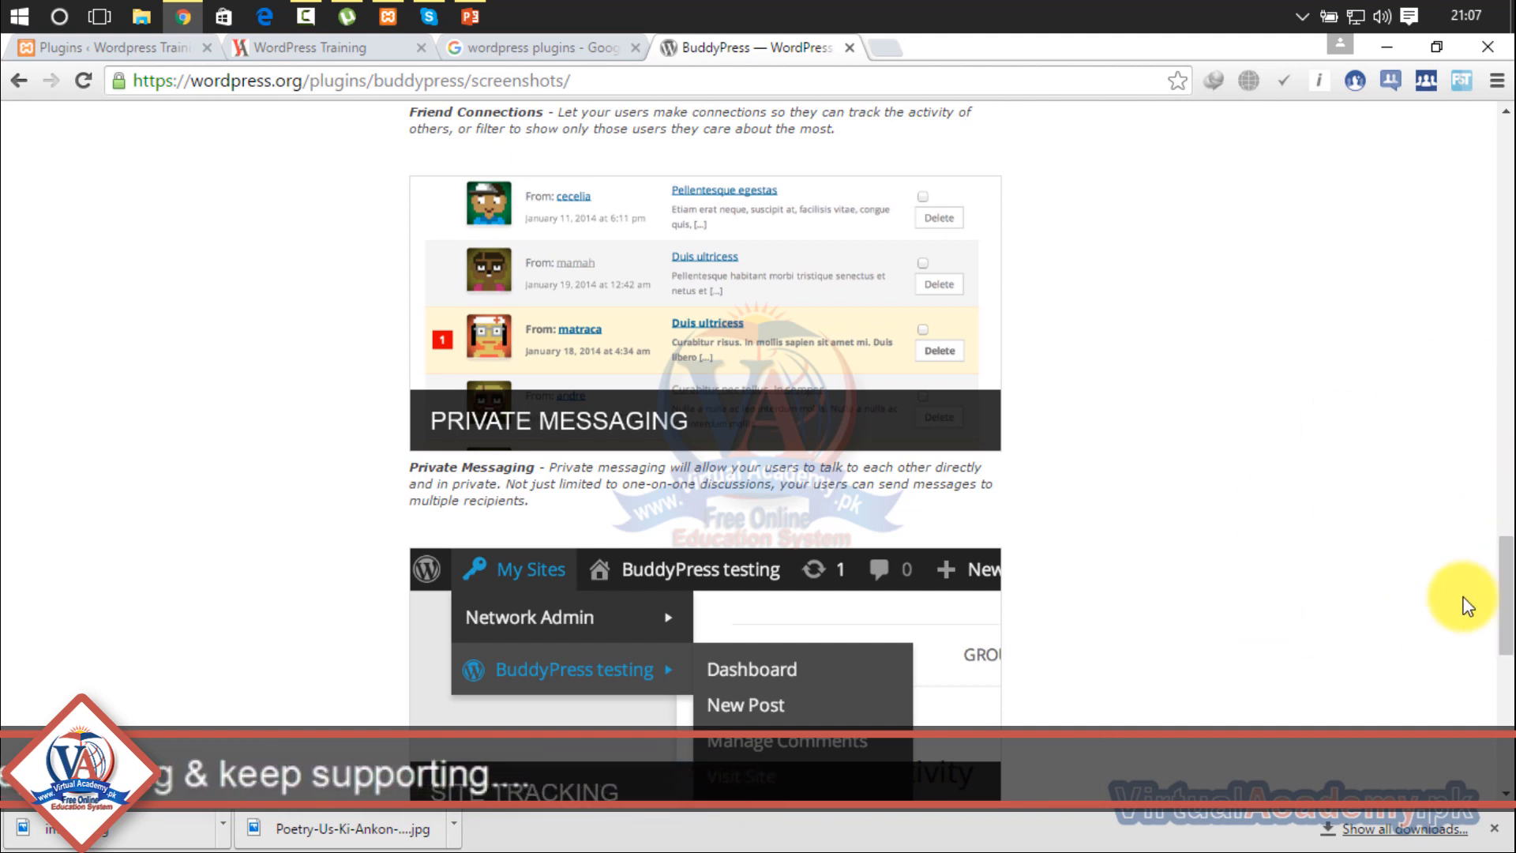
{"action": "left_click_drag", "start_coordinate": [1508, 598], "coordinate": [1496, 118]}
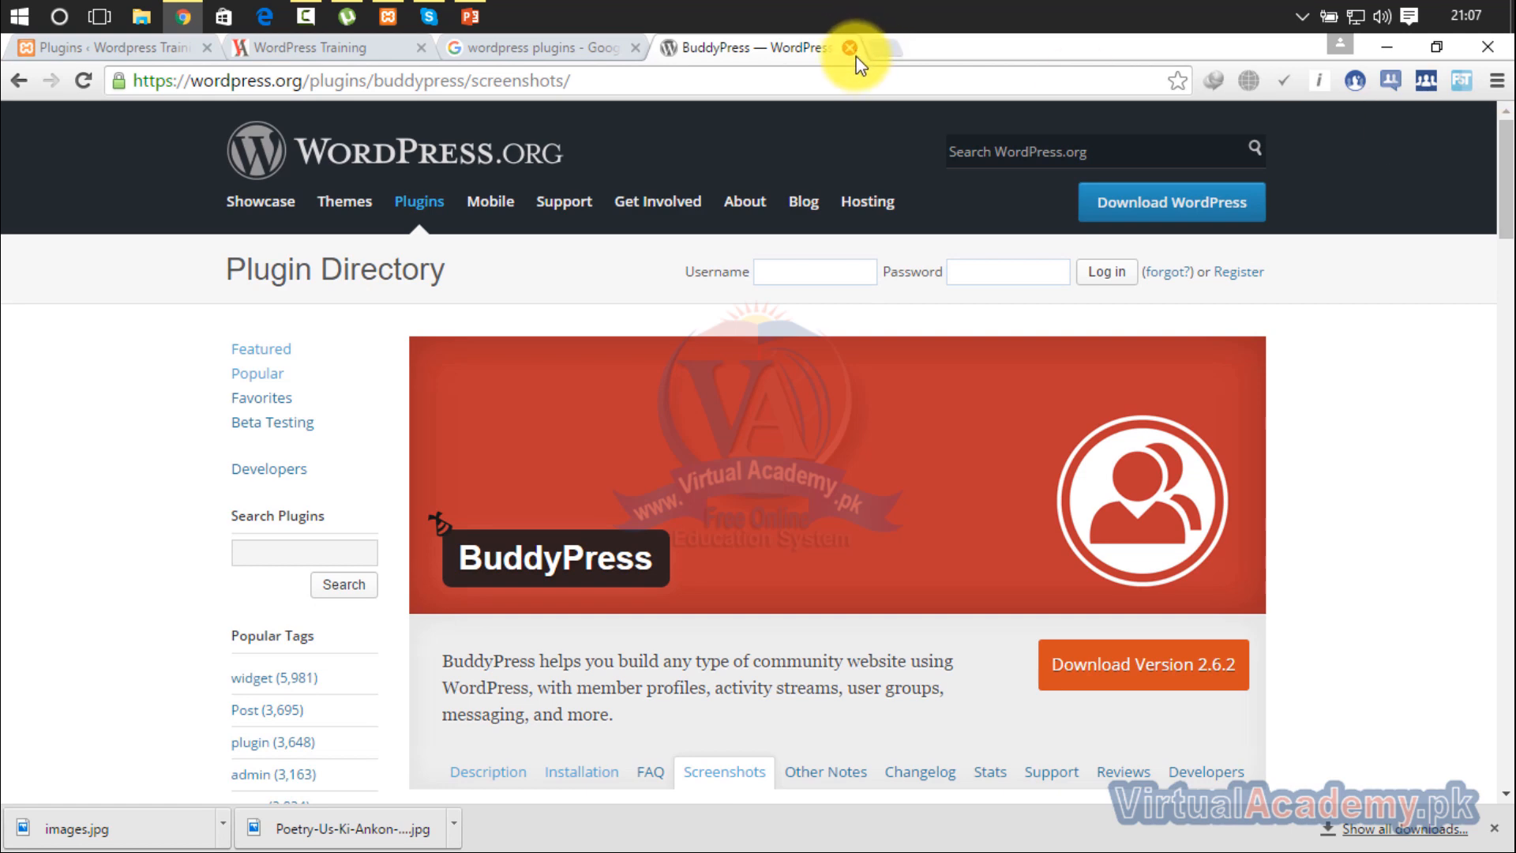
Close the BuddyPress and Google search pages and return to the site's installed plugins list
{"action": "left_click", "coordinate": [850, 48]}
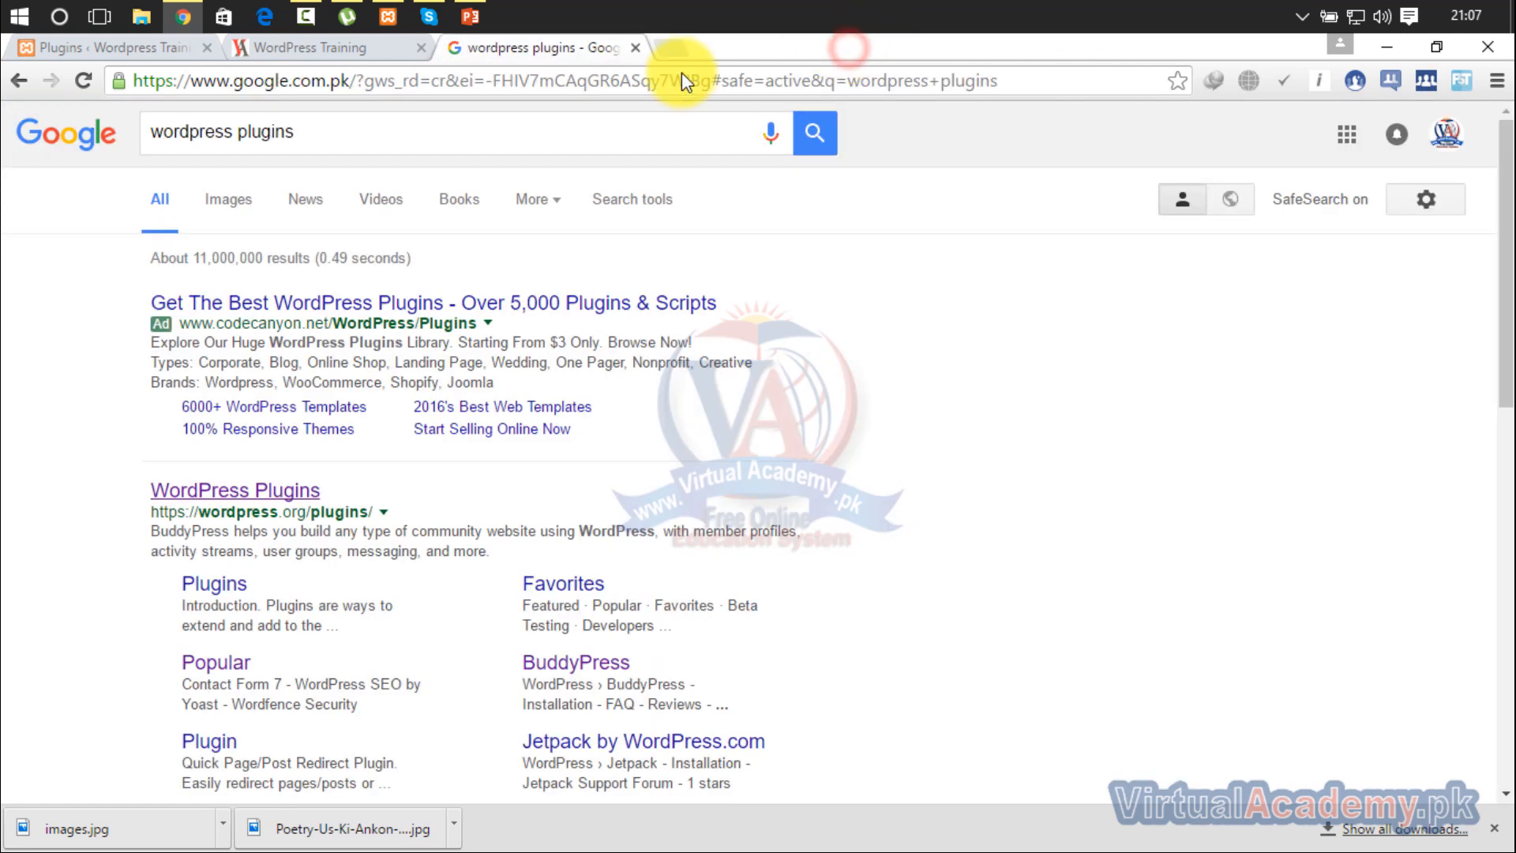
{"action": "left_click", "coordinate": [636, 49]}
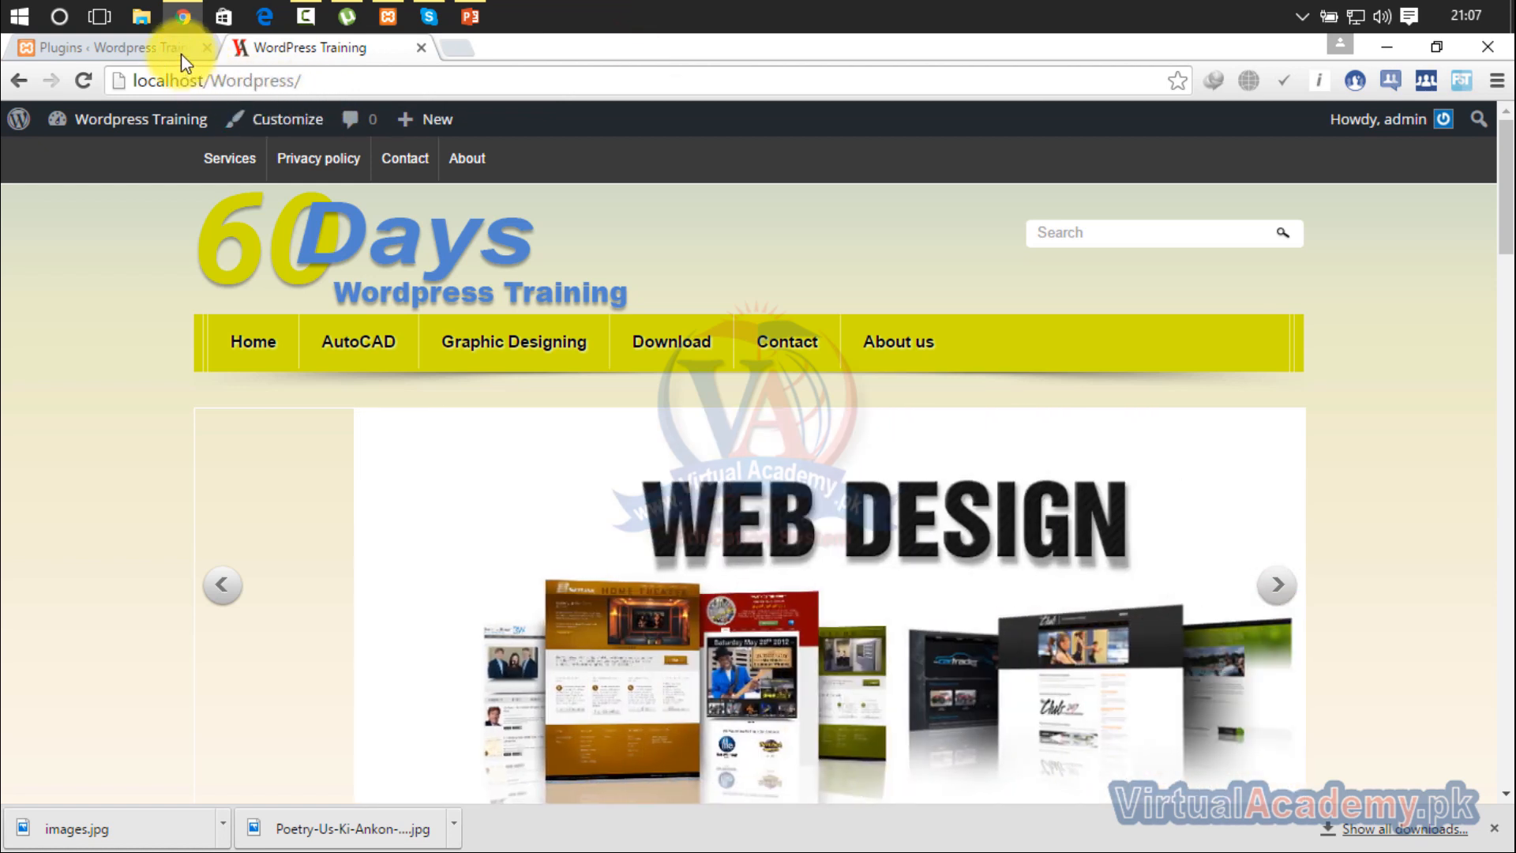
{"action": "left_click", "coordinate": [171, 45]}
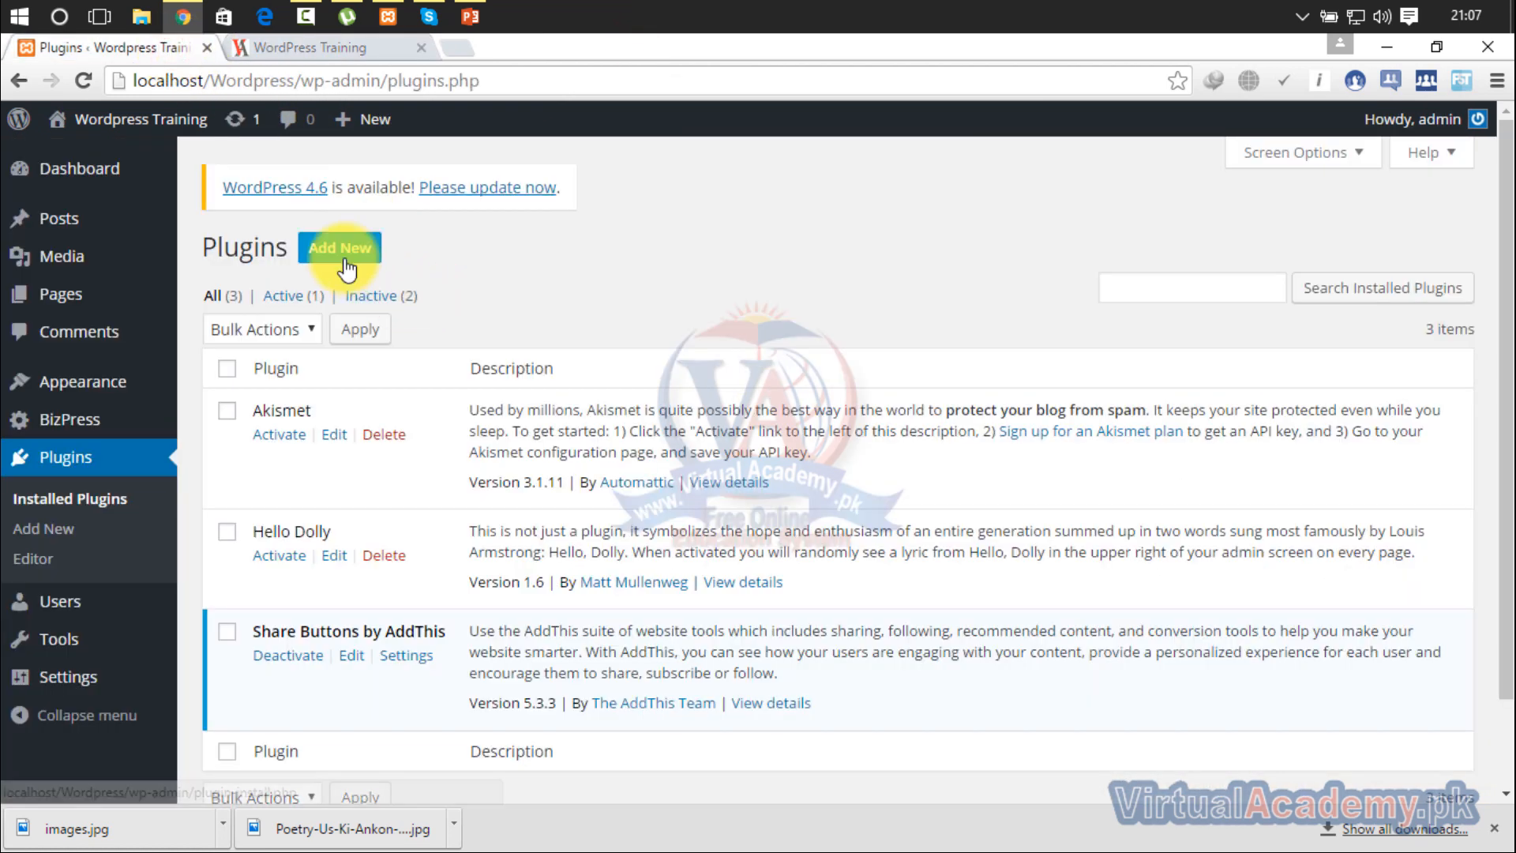
Start adding a new plugin and search the available plugins for "tinyMCE"
{"action": "left_click", "coordinate": [371, 252]}
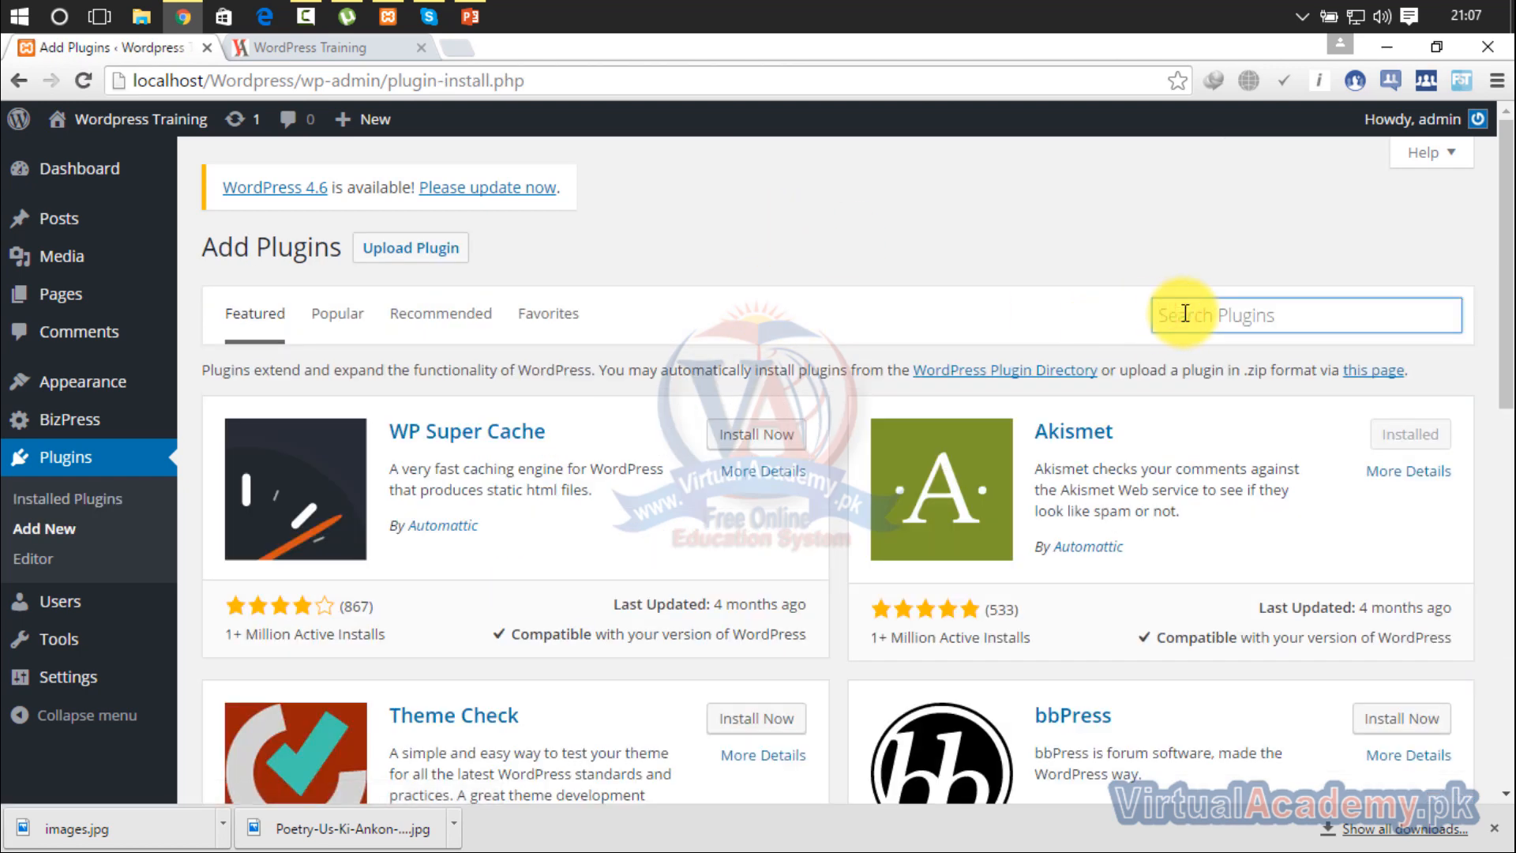
{"action": "type", "text": "tinyMCE"}
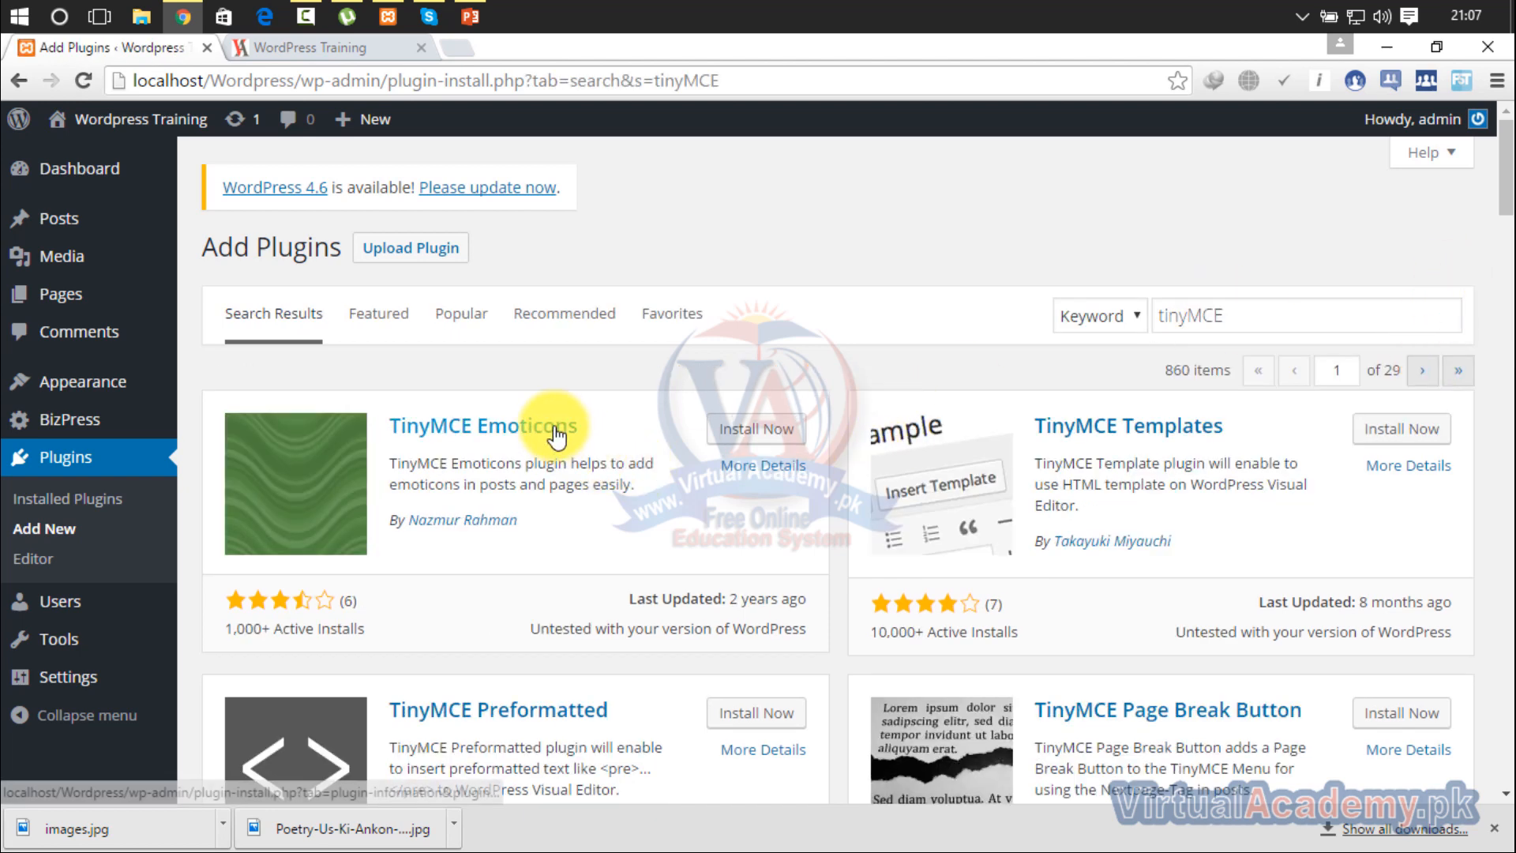
View the details and screenshots of the TinyMCE Emoticons plugin, then close its information window
{"action": "left_click", "coordinate": [512, 435]}
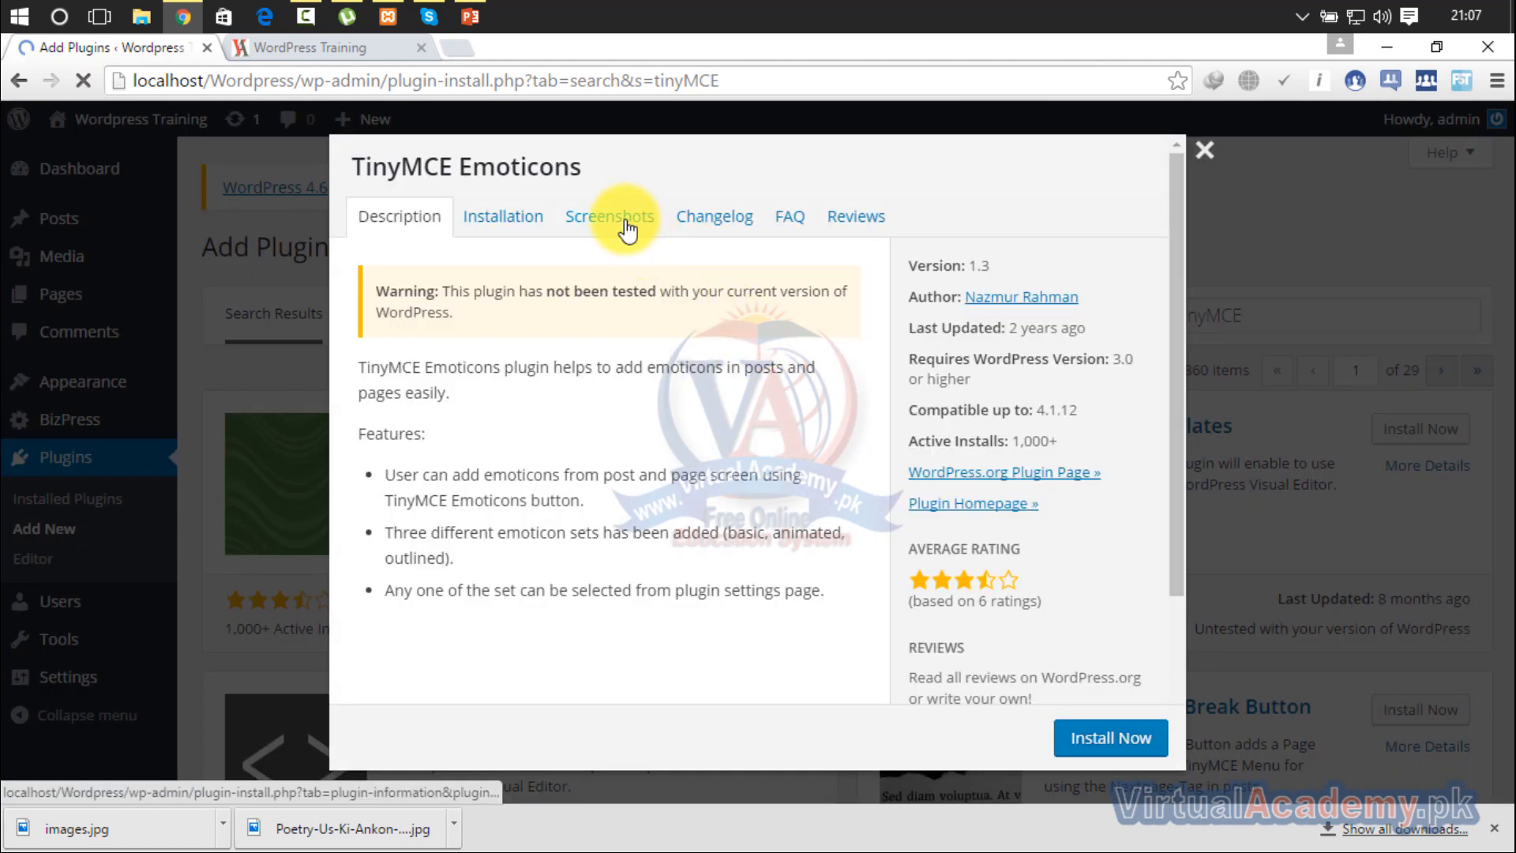
{"action": "left_click", "coordinate": [625, 218]}
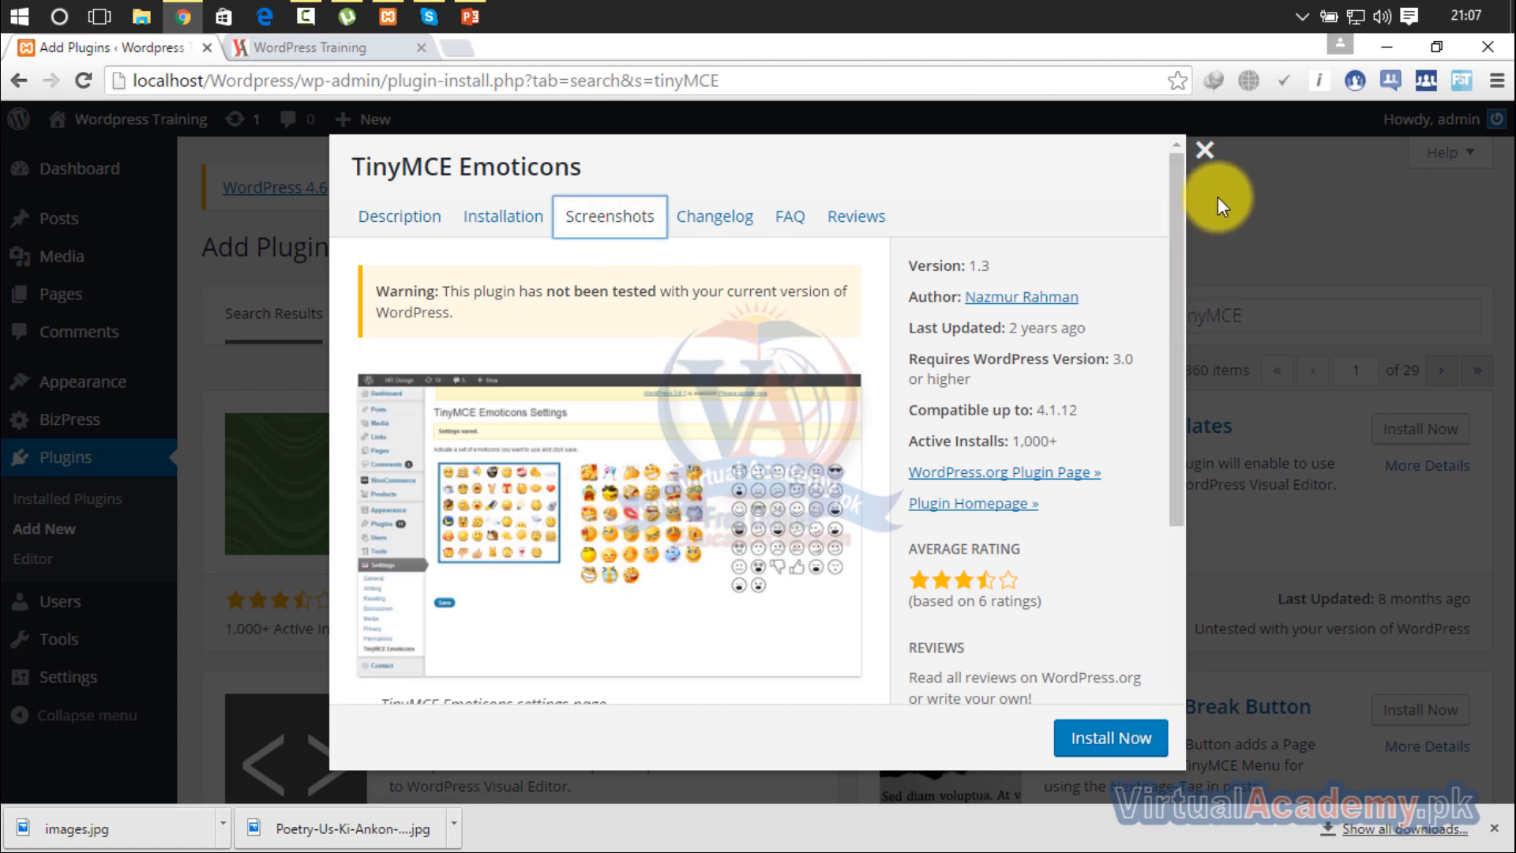
{"action": "left_click", "coordinate": [1209, 157]}
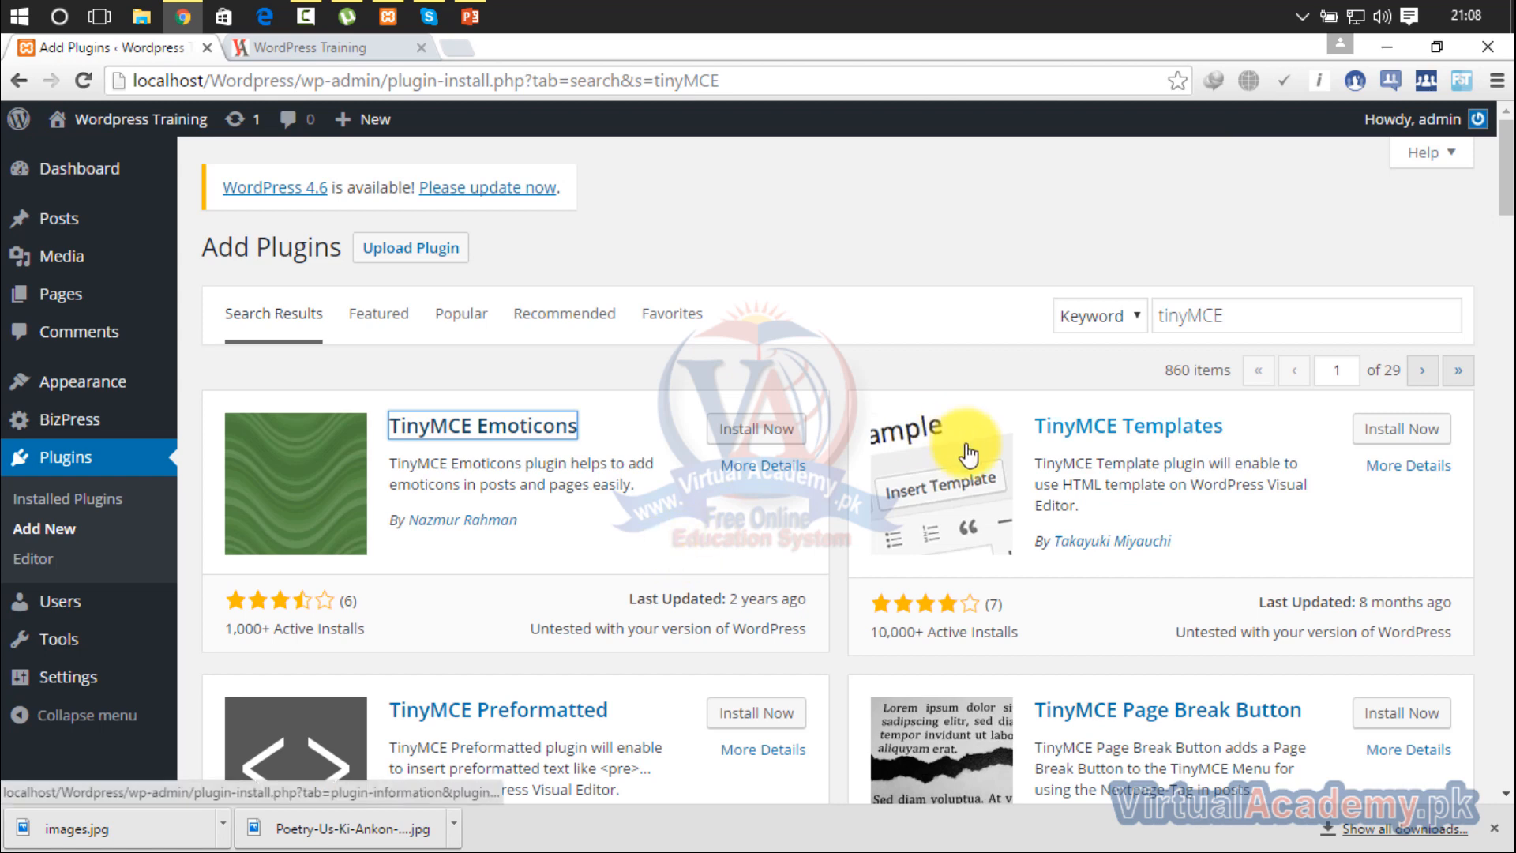
View the details and screenshots of the TinyMCE Templates plugin, and close its information window
{"action": "left_click", "coordinate": [1130, 430]}
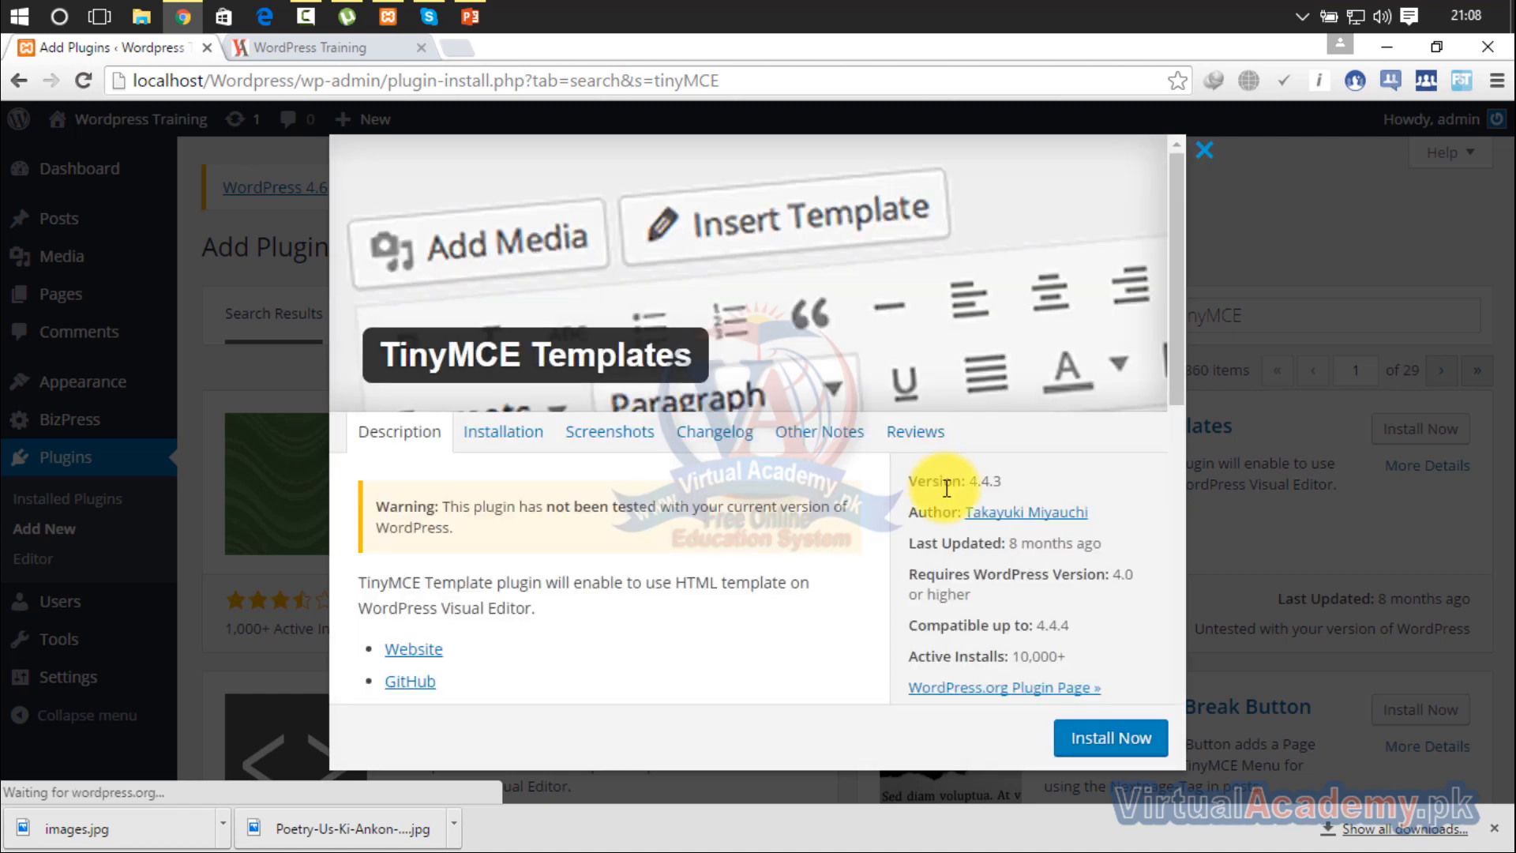
{"action": "left_click", "coordinate": [631, 448]}
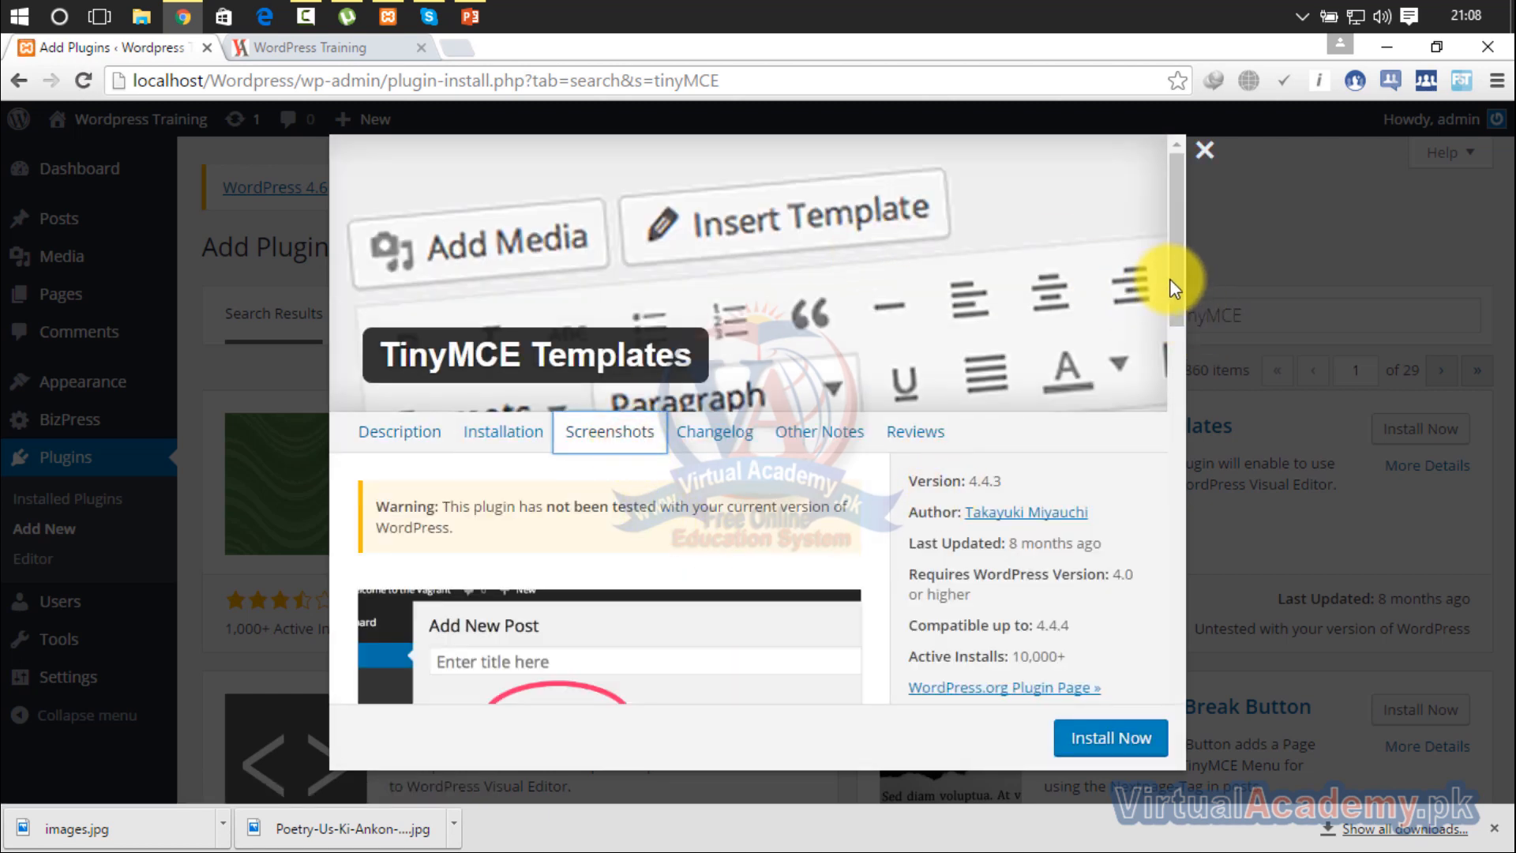
{"action": "left_click_drag", "start_coordinate": [1176, 276], "coordinate": [1234, 533]}
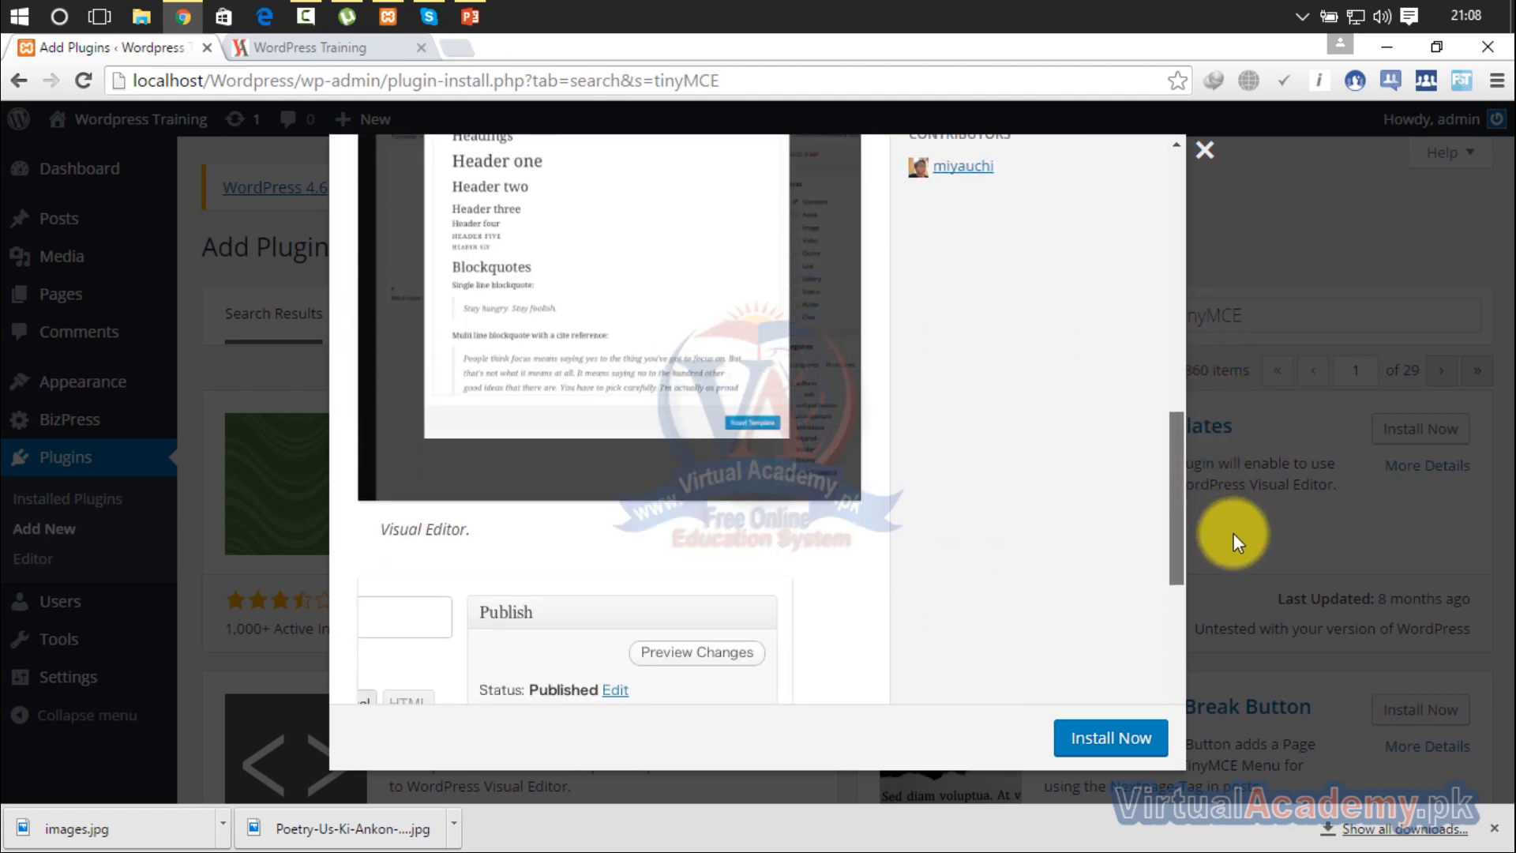
{"action": "left_click", "coordinate": [1204, 151]}
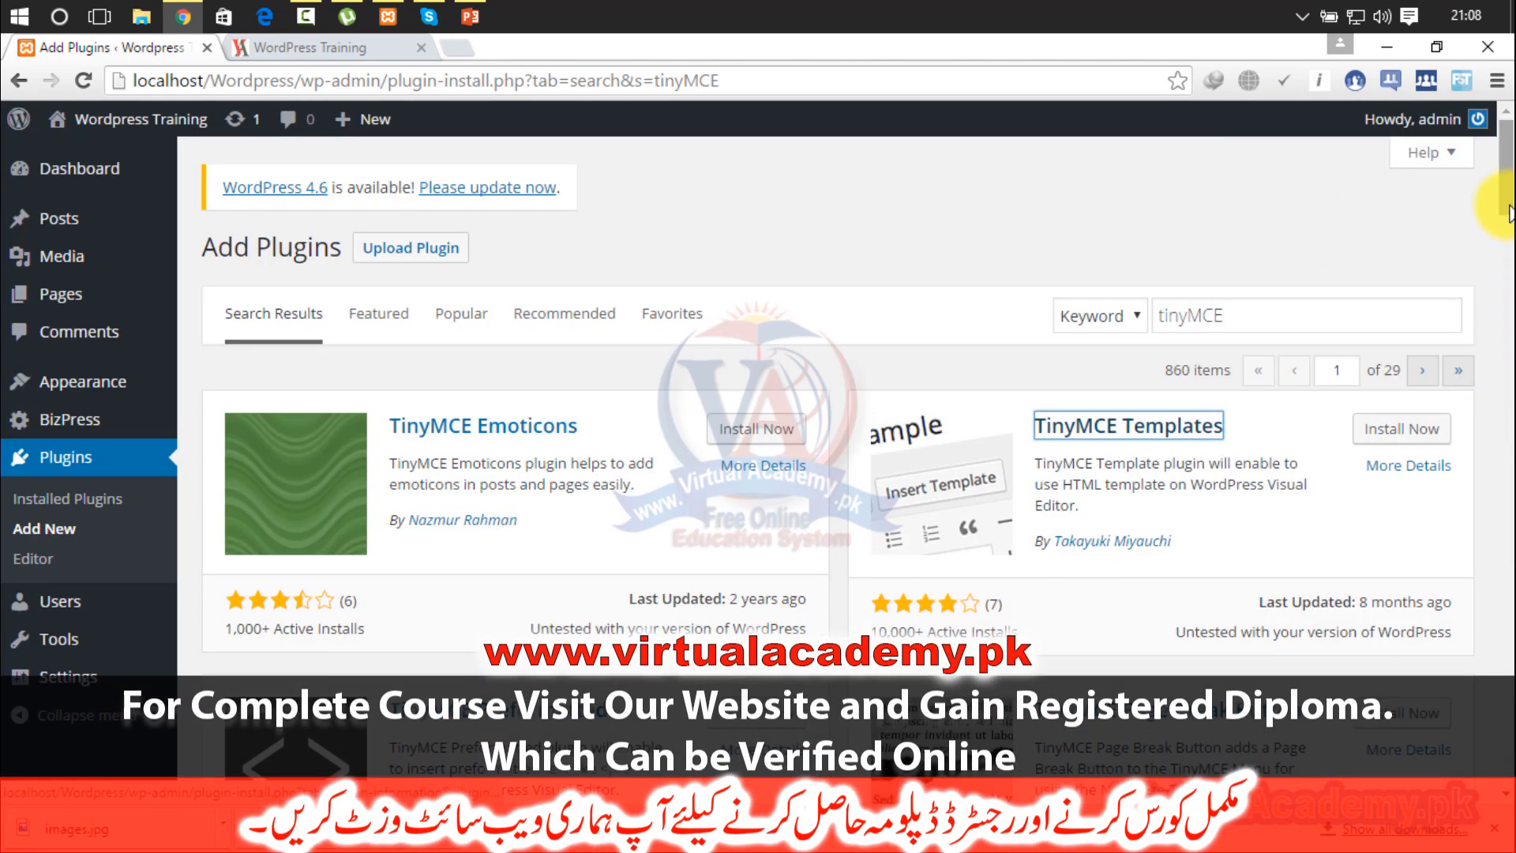
Open the details of the TinyMCE Advanced plugin and look through its screenshots
{"action": "left_click_drag", "start_coordinate": [1509, 199], "coordinate": [1508, 292]}
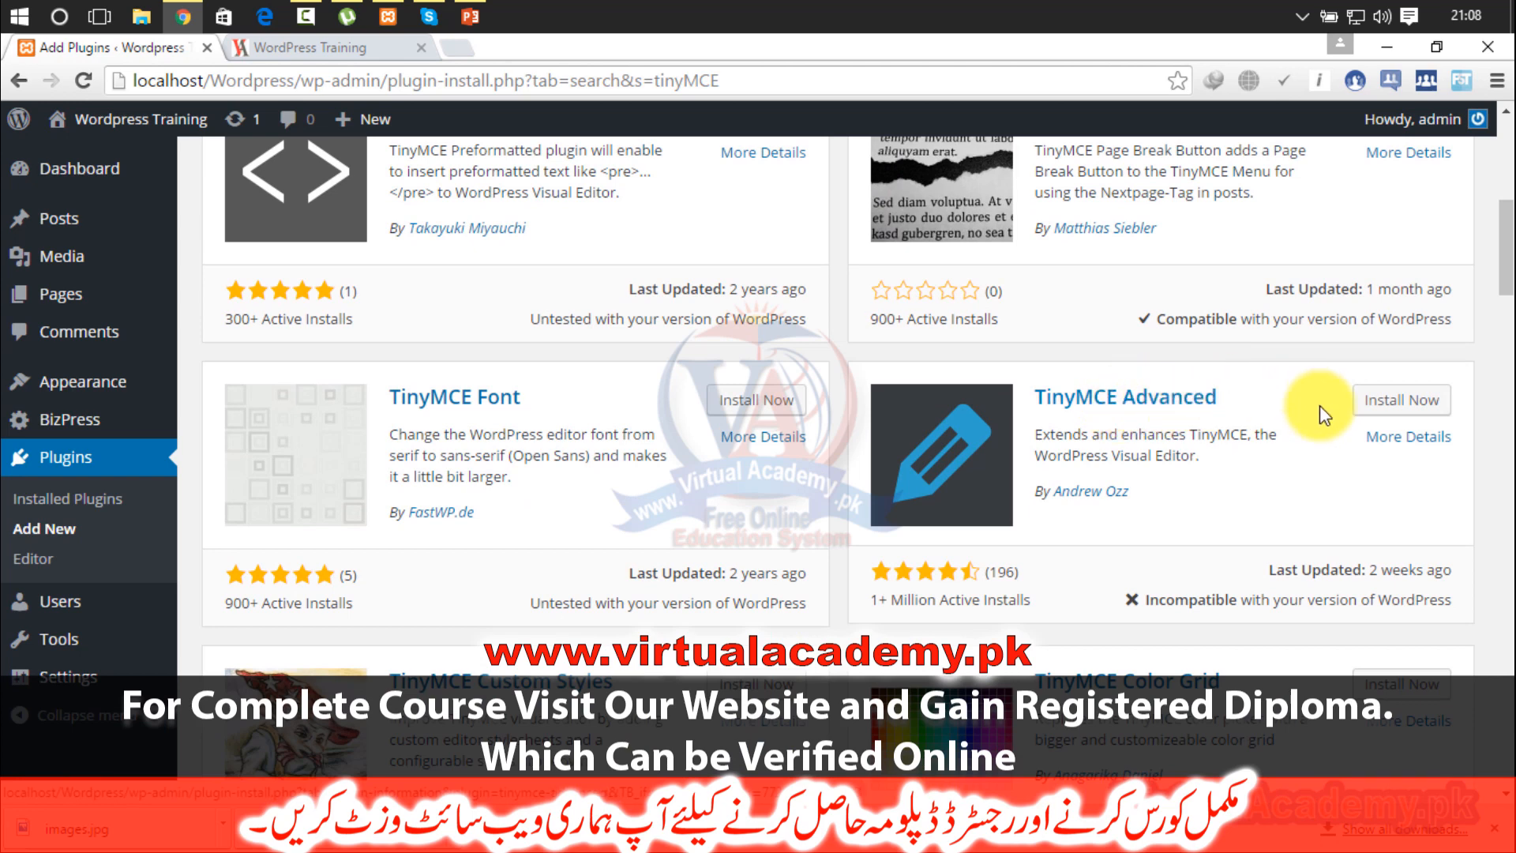
{"action": "left_click", "coordinate": [1164, 403]}
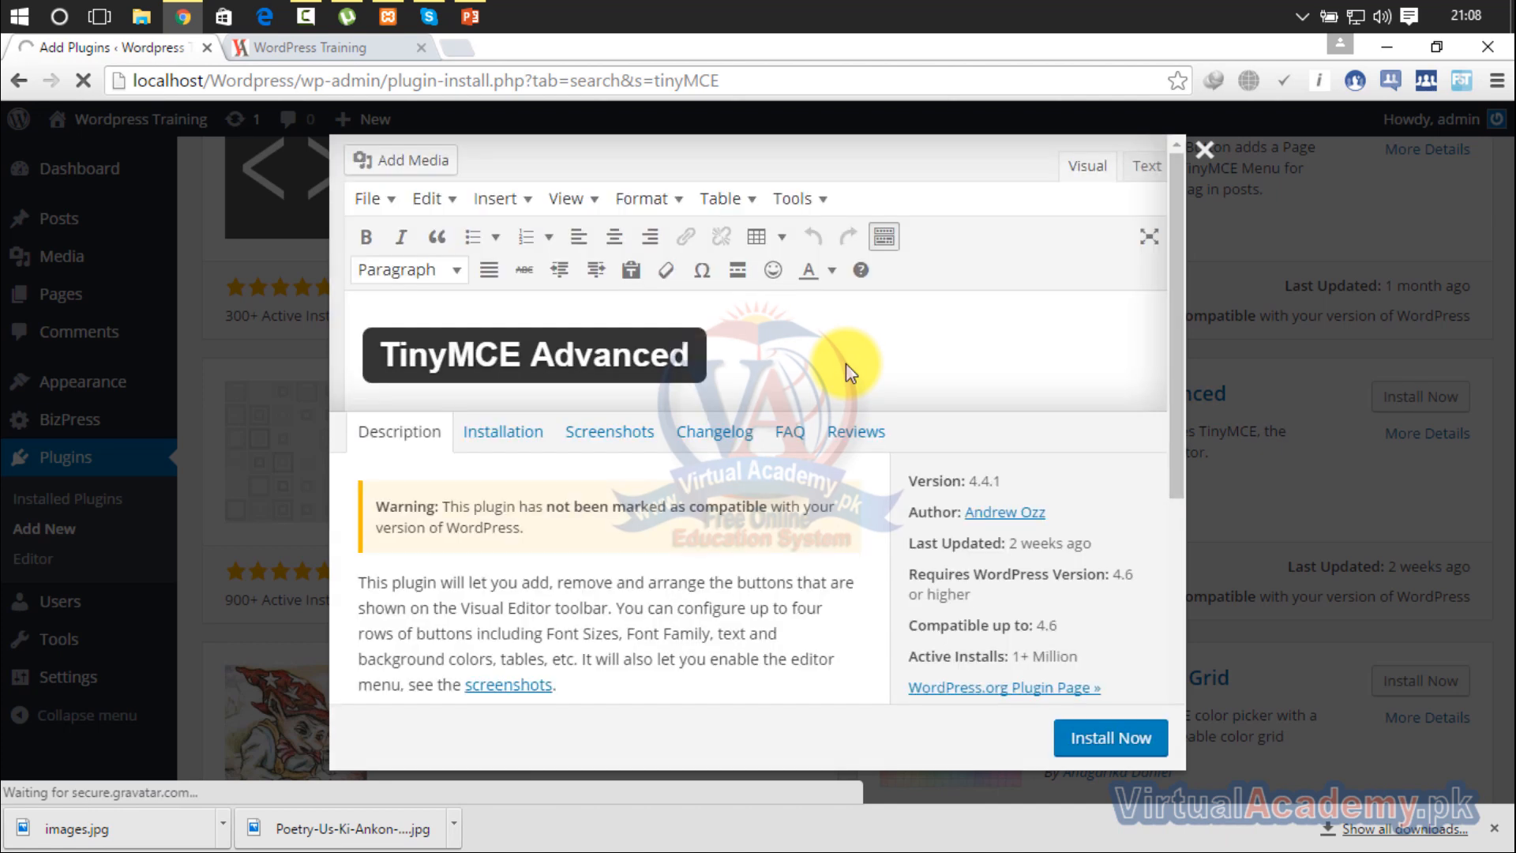
{"action": "left_click", "coordinate": [583, 457]}
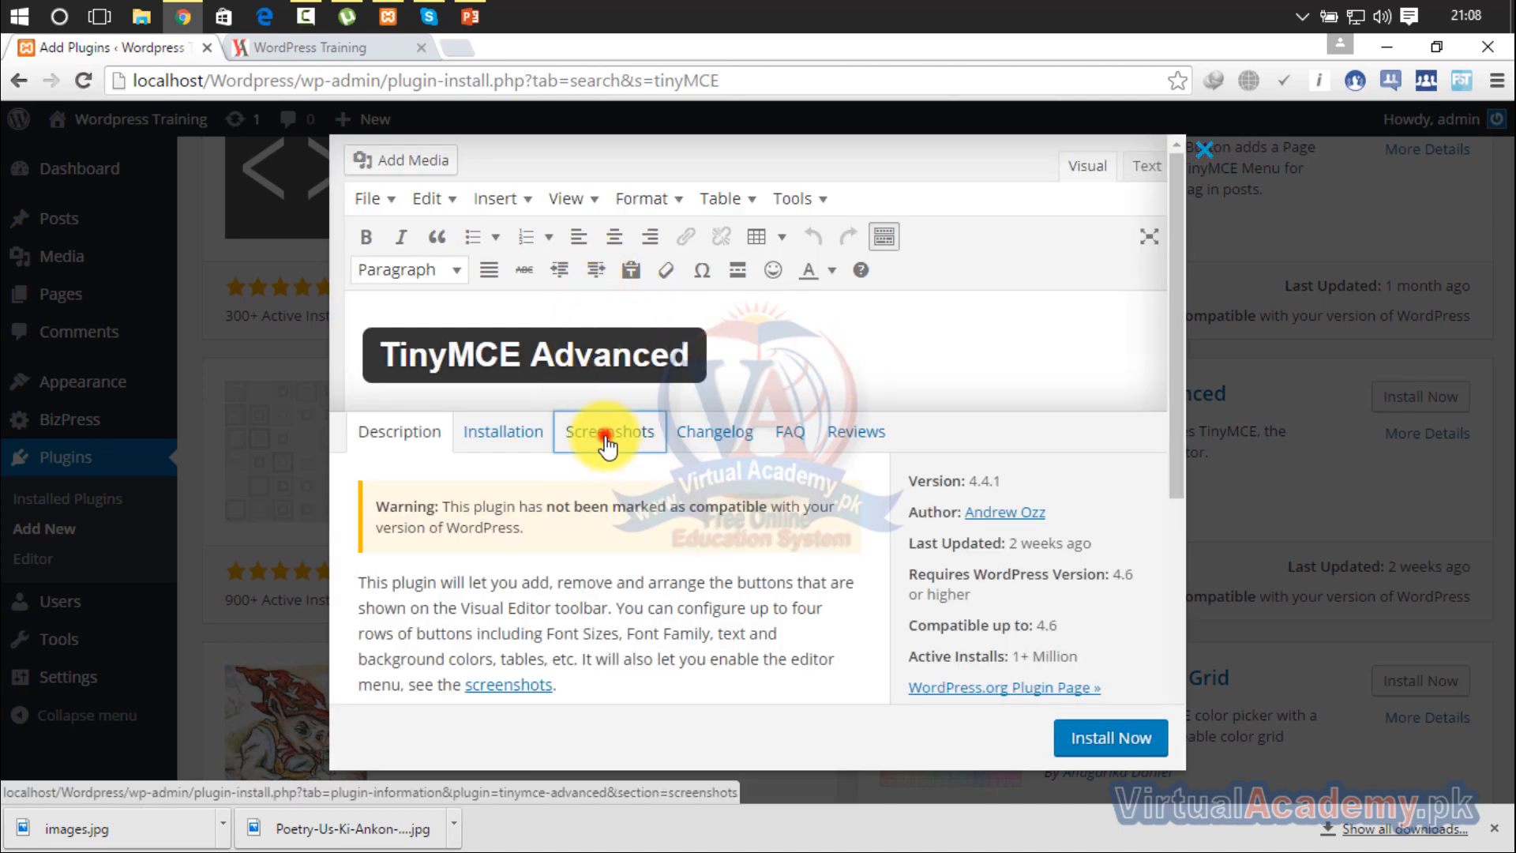
{"action": "left_click_drag", "start_coordinate": [1178, 259], "coordinate": [1186, 528]}
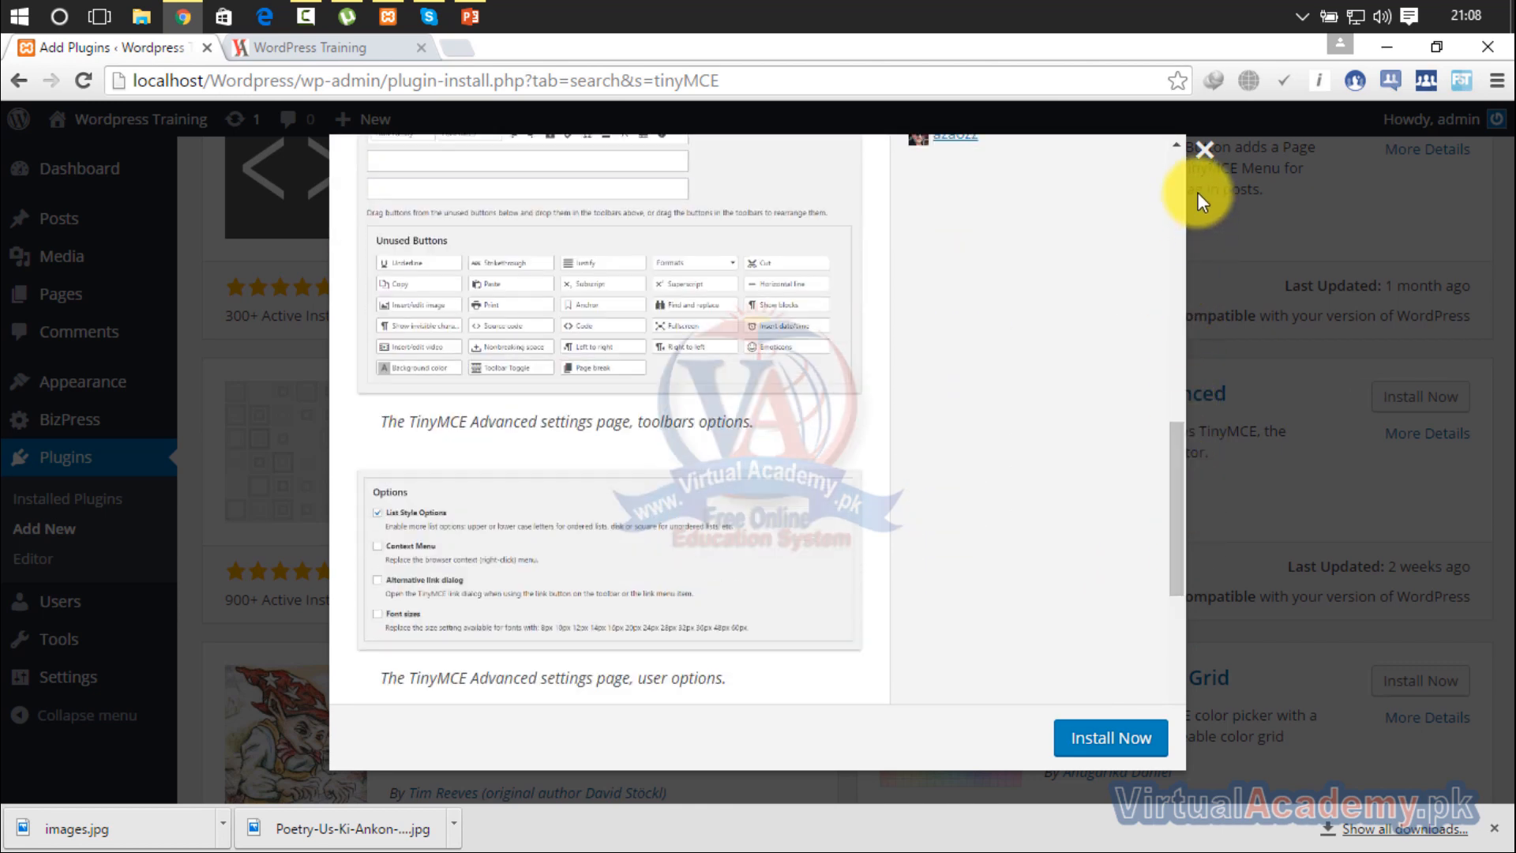
Install and activate the TinyMCE Advanced plugin, closing the unrelated pop-up page and returning to the plugins page
{"action": "left_click", "coordinate": [1116, 742]}
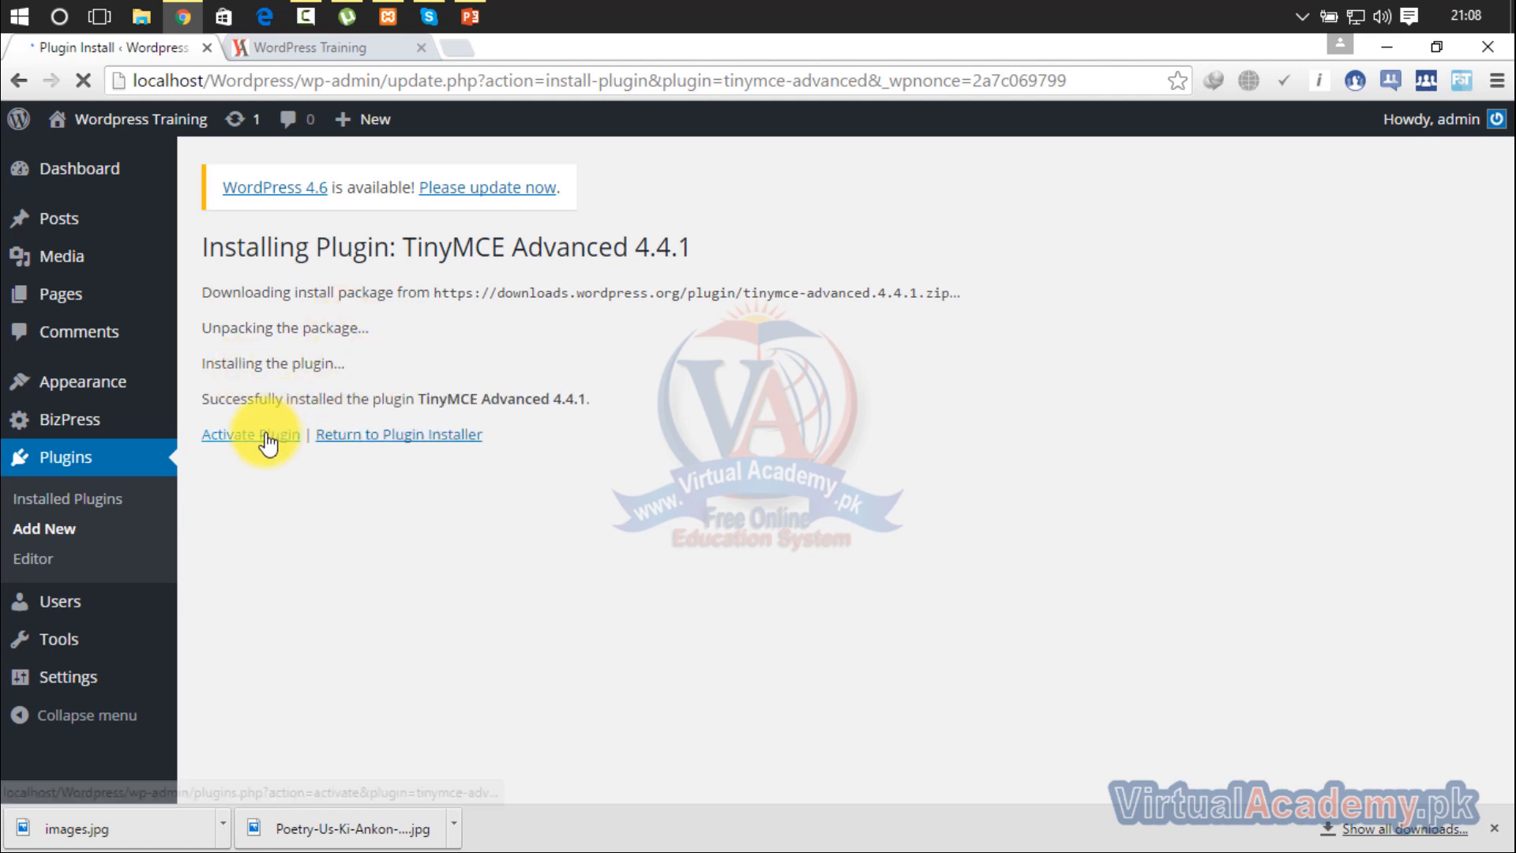
{"action": "left_click", "coordinate": [270, 439]}
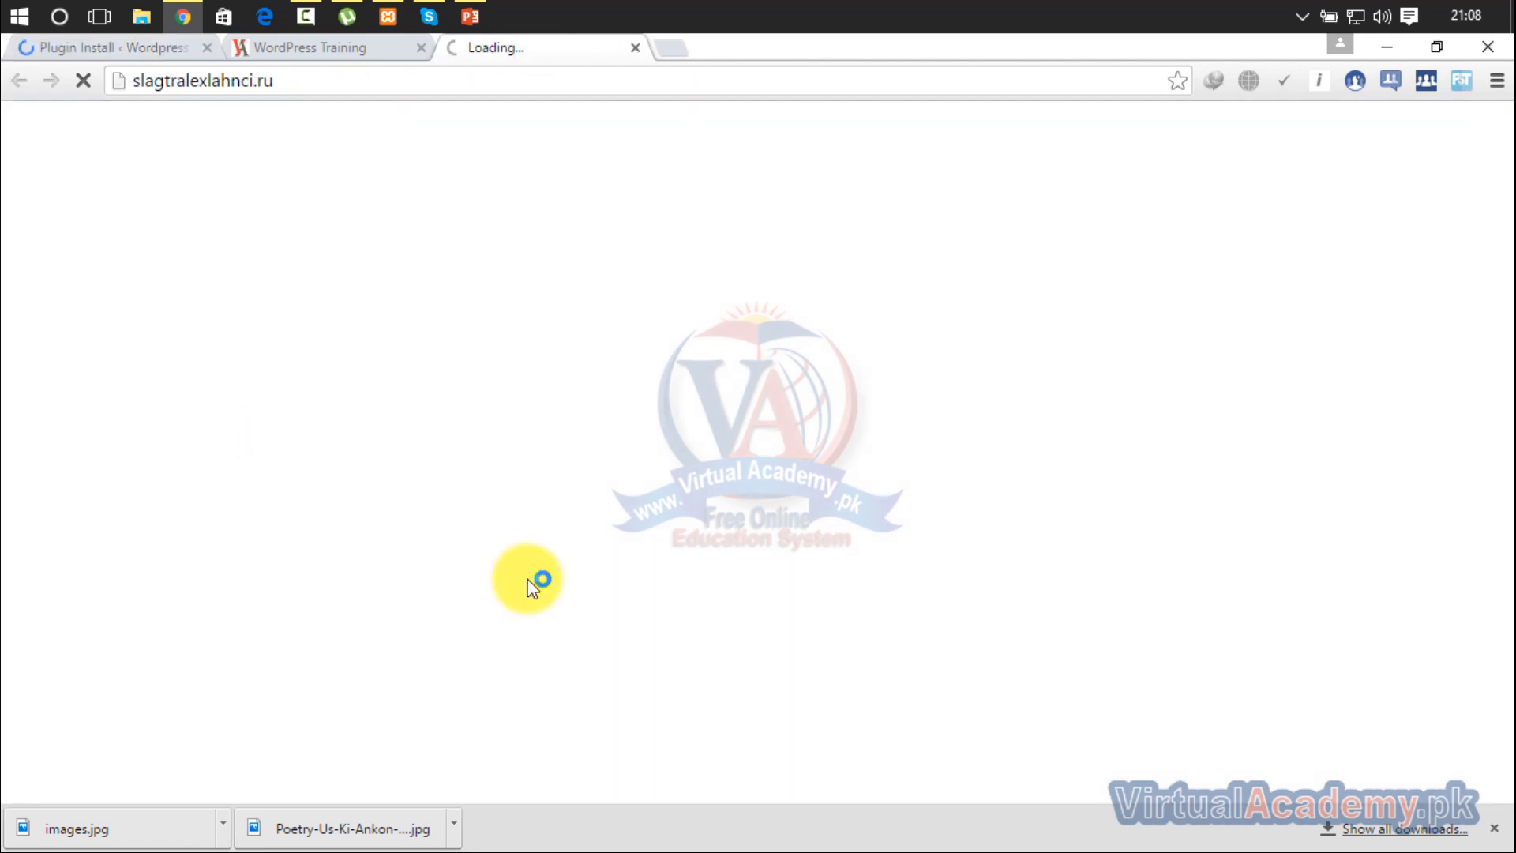
{"action": "left_click", "coordinate": [635, 49]}
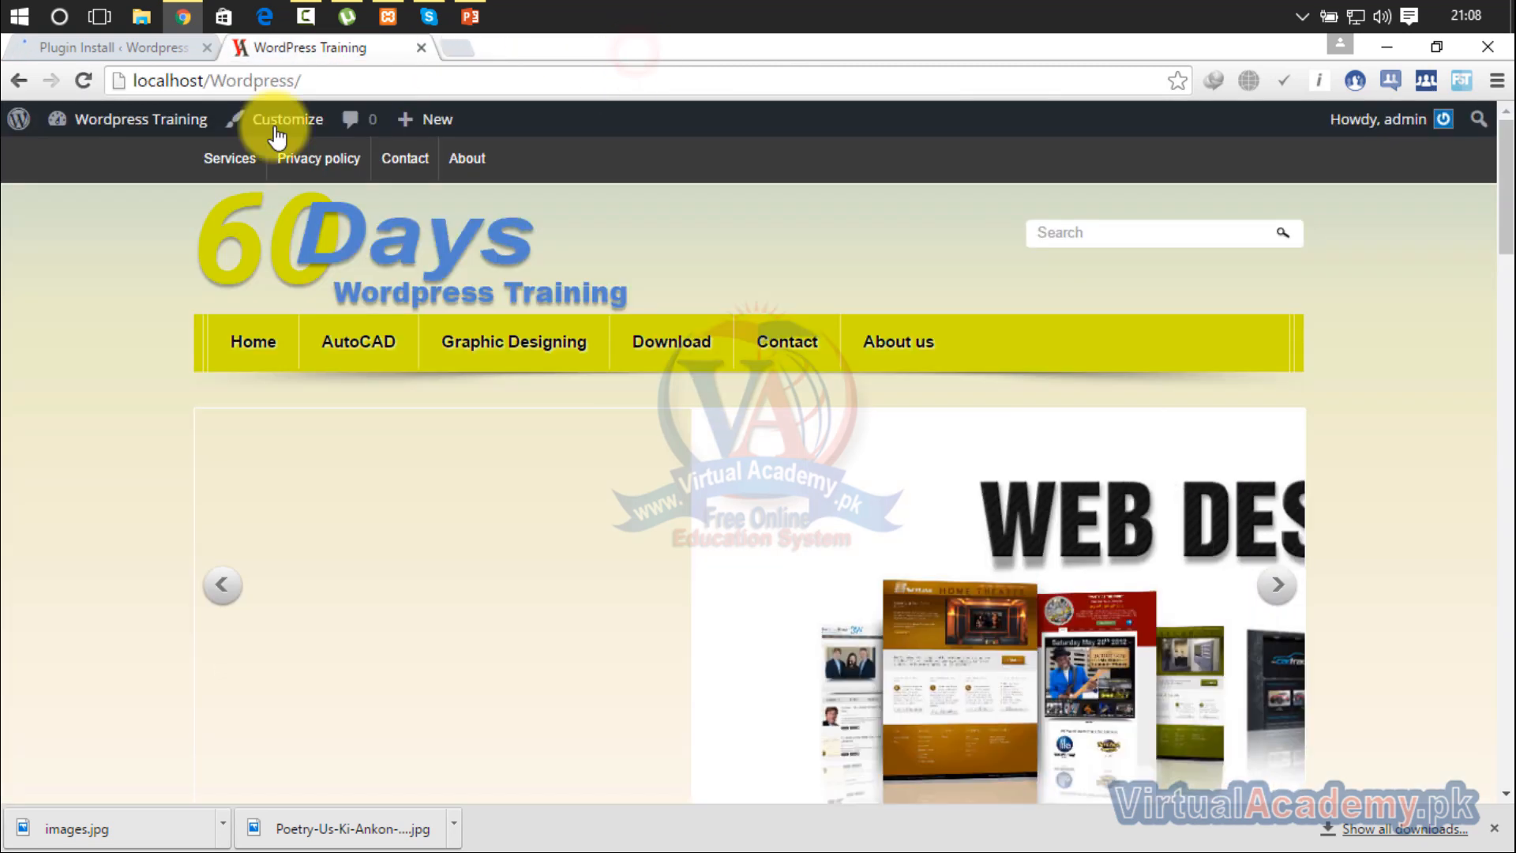
{"action": "left_click", "coordinate": [138, 56]}
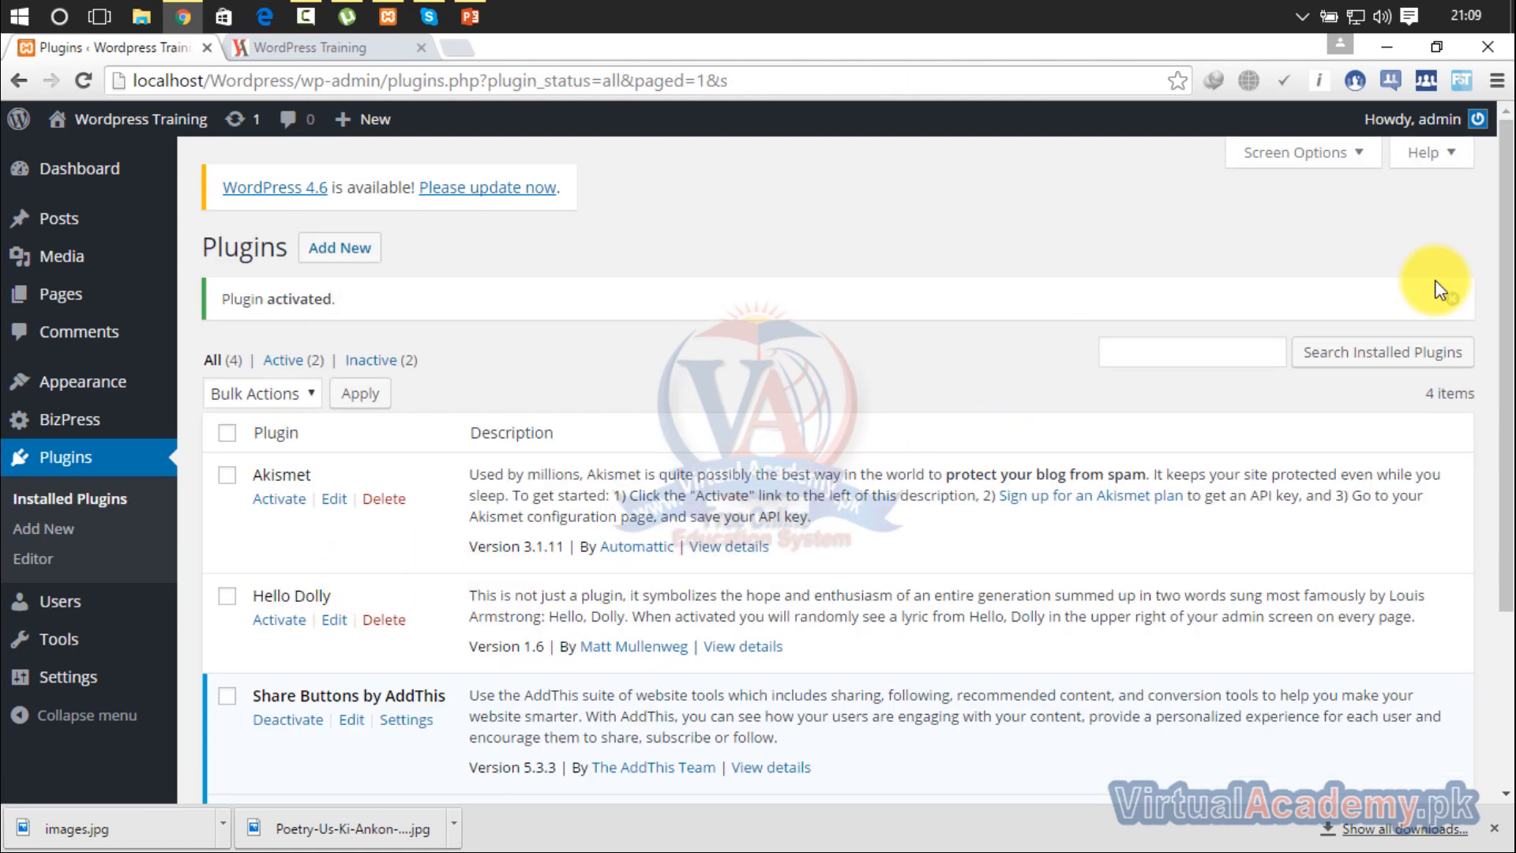
Check TinyMCE Advanced in the installed plugins list and open its editor settings page
{"action": "scroll", "coordinate": [1504, 264], "scroll_direction": "down", "scroll_amount": 1}
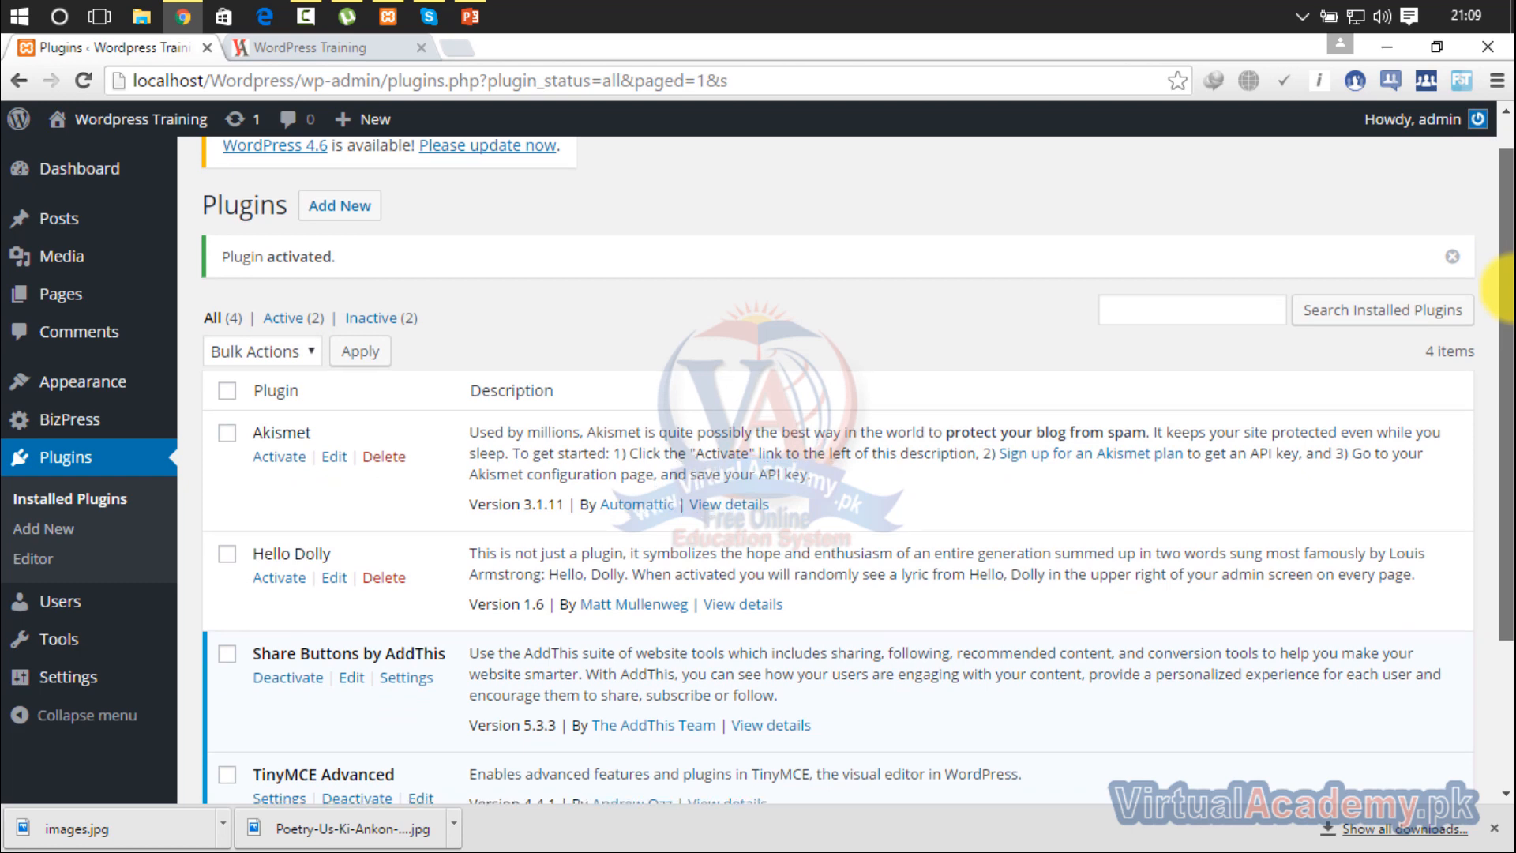
{"action": "scroll", "coordinate": [1504, 264], "scroll_direction": "down", "scroll_amount": 3}
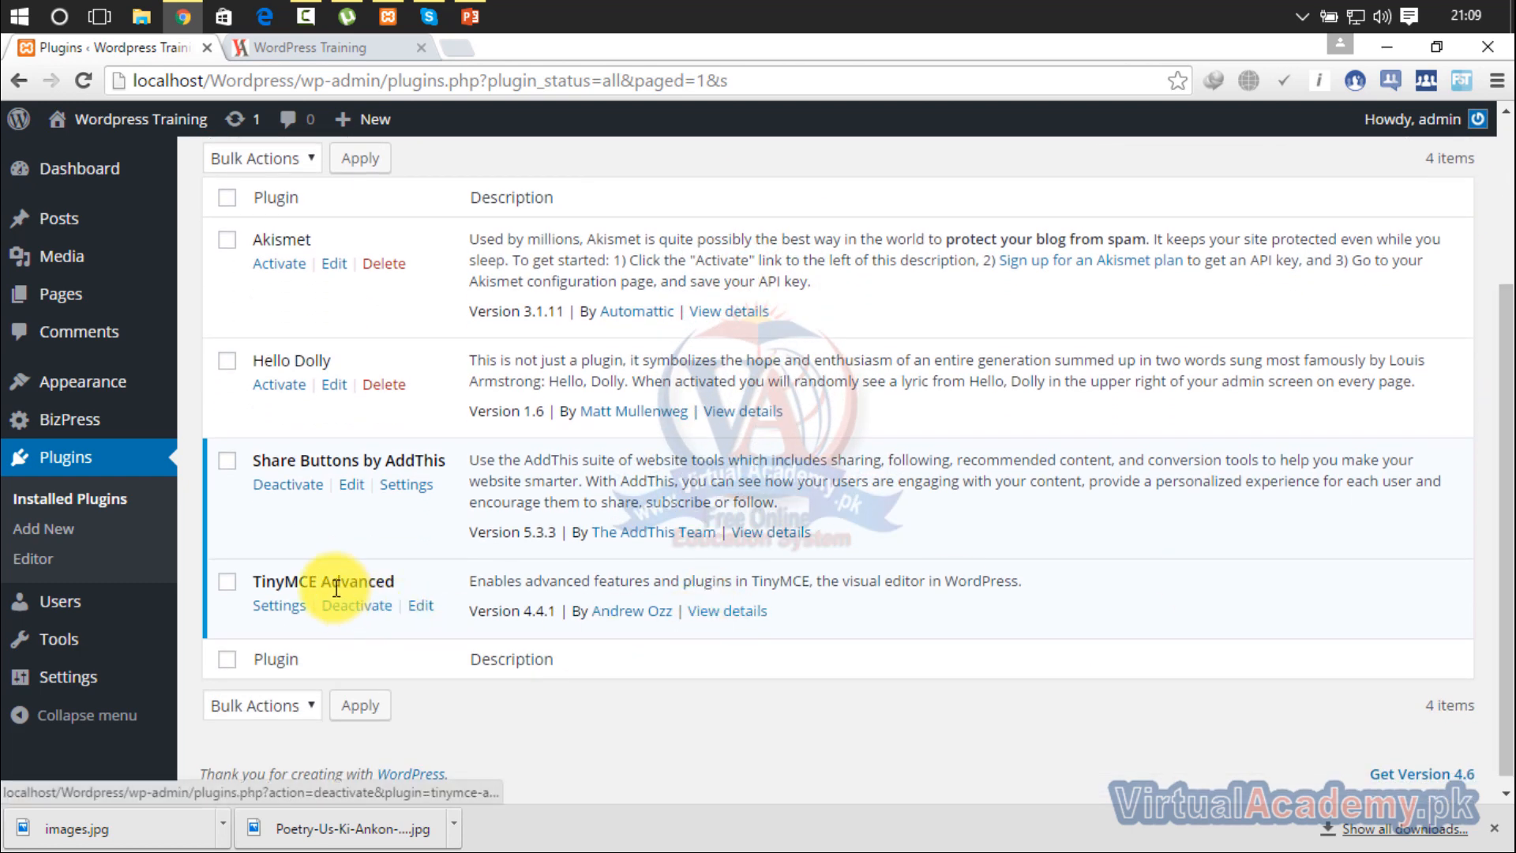
{"action": "mouse_move", "coordinate": [56, 676]}
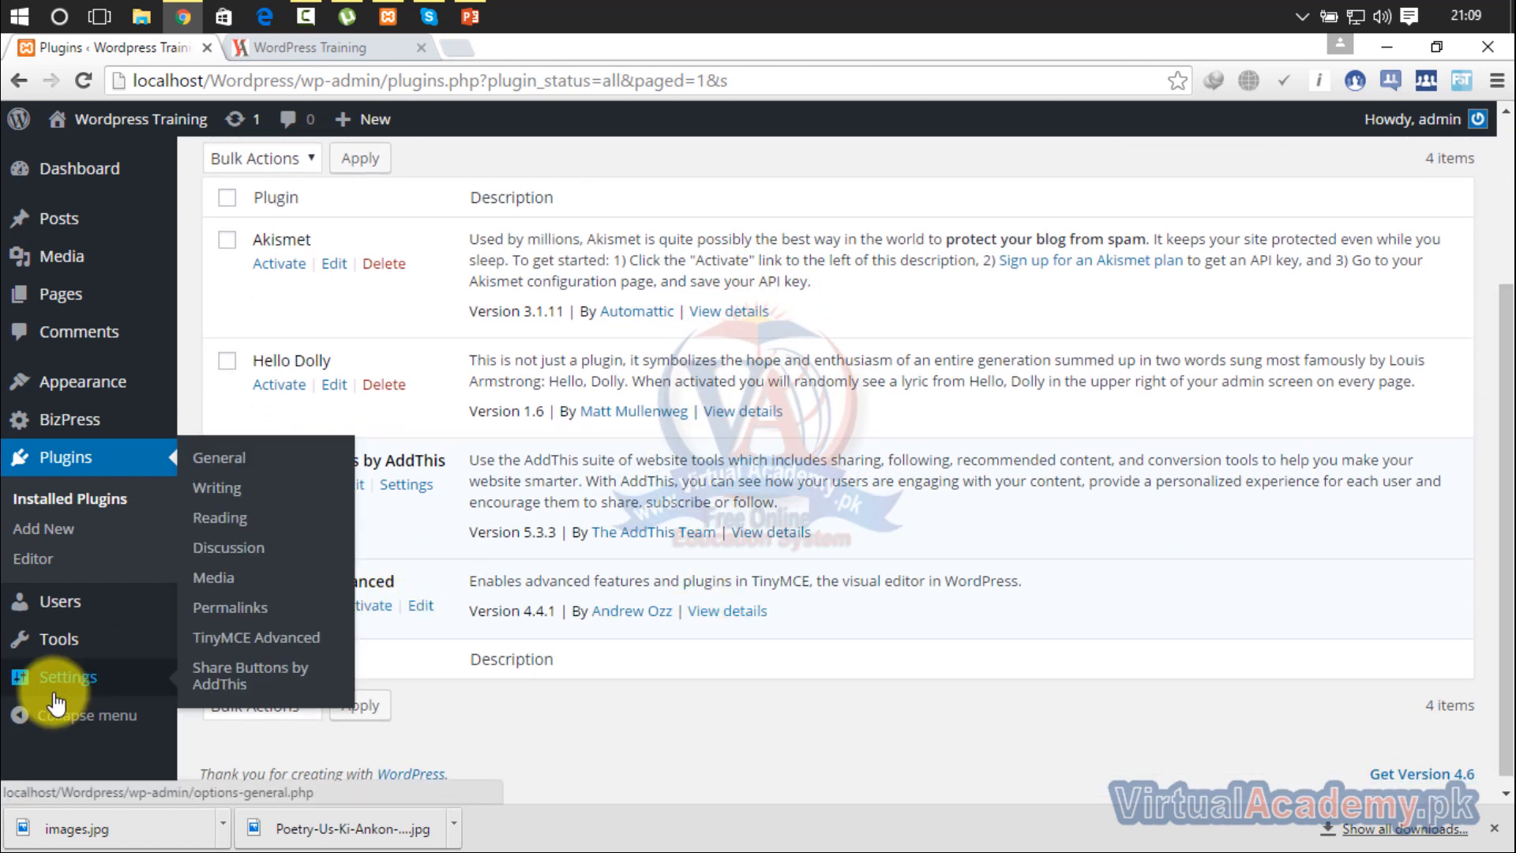
{"action": "left_click", "coordinate": [299, 649]}
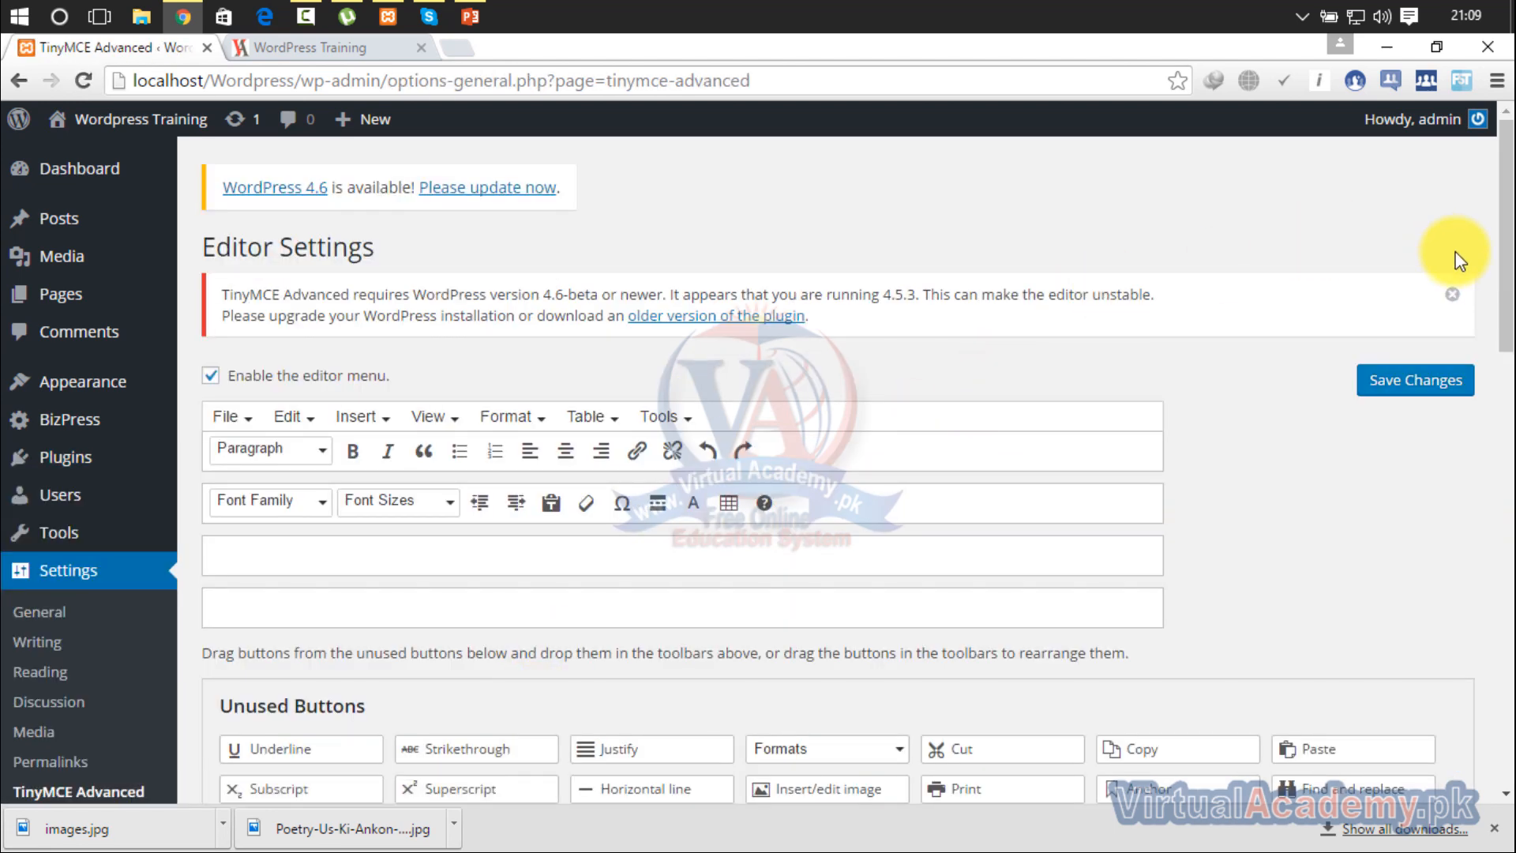
Disable the editor menu in the TinyMCE Advanced settings and enable it again
{"action": "scroll", "coordinate": [1500, 237], "scroll_direction": "down", "scroll_amount": 1}
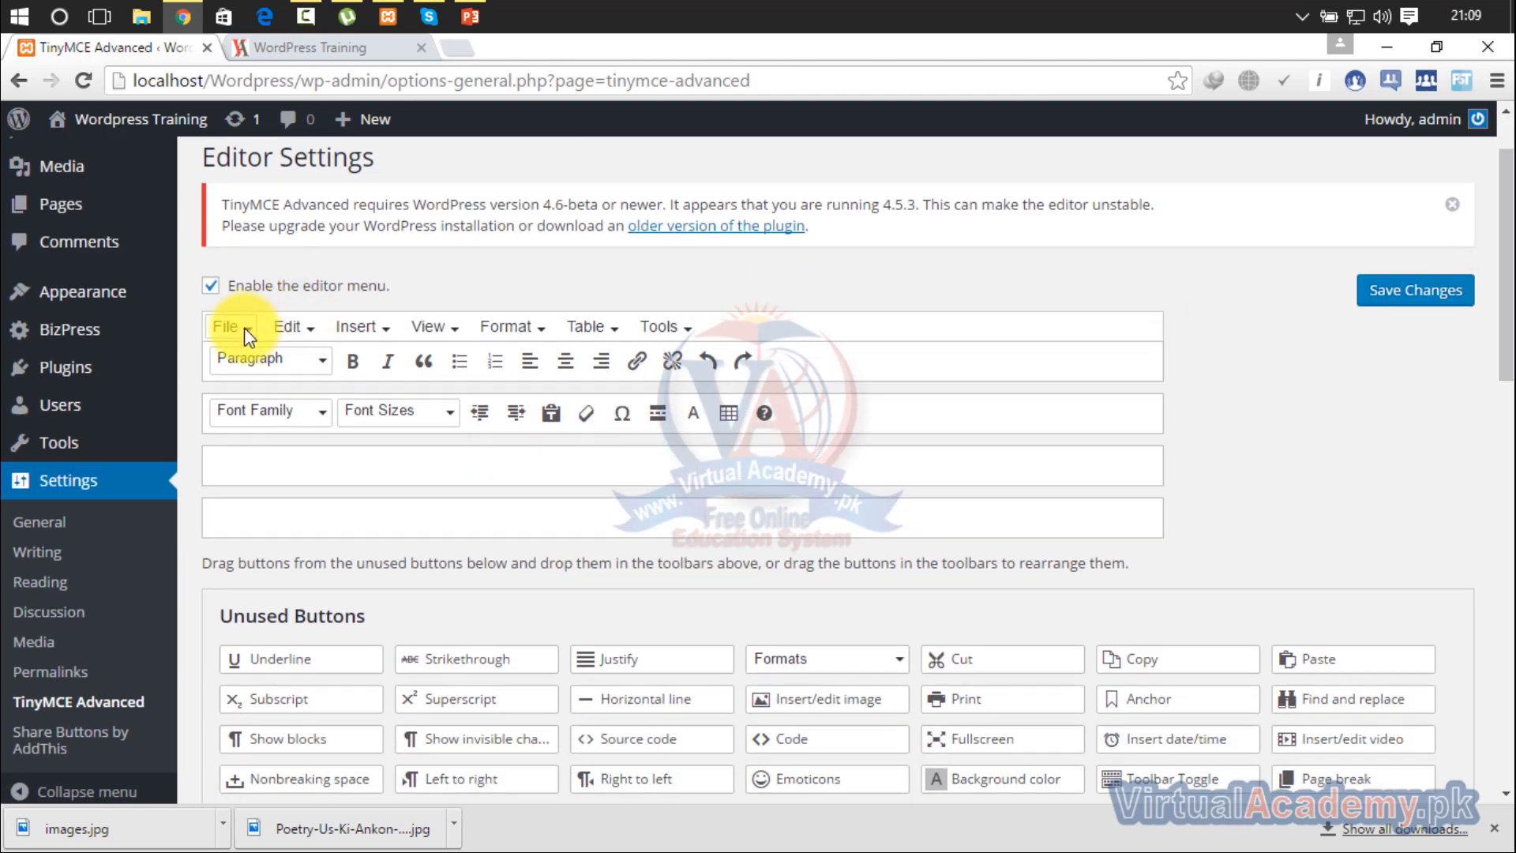
{"action": "left_click", "coordinate": [211, 286]}
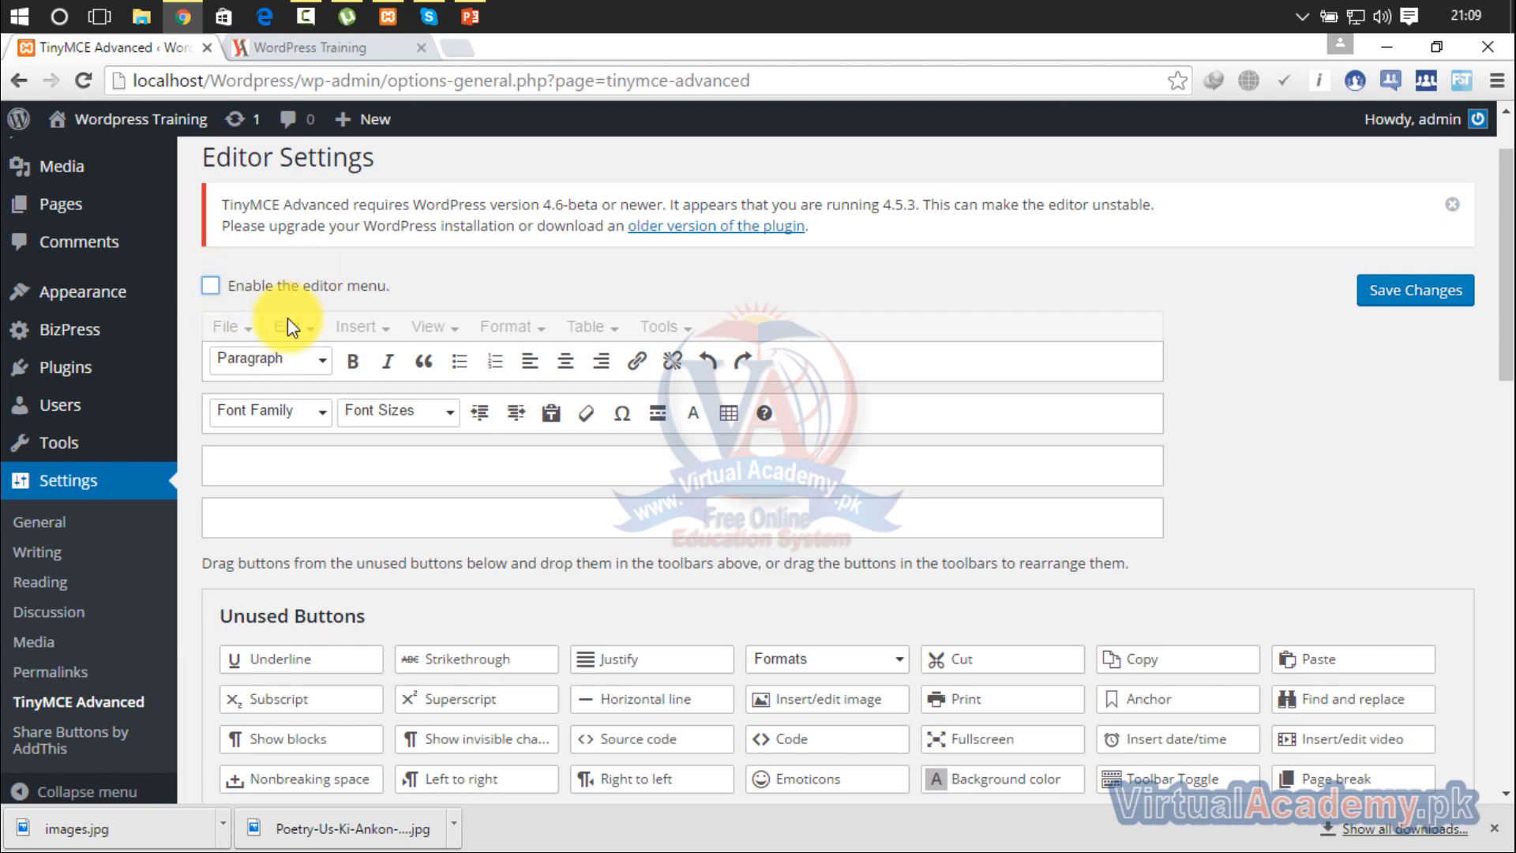
{"action": "left_click", "coordinate": [211, 287]}
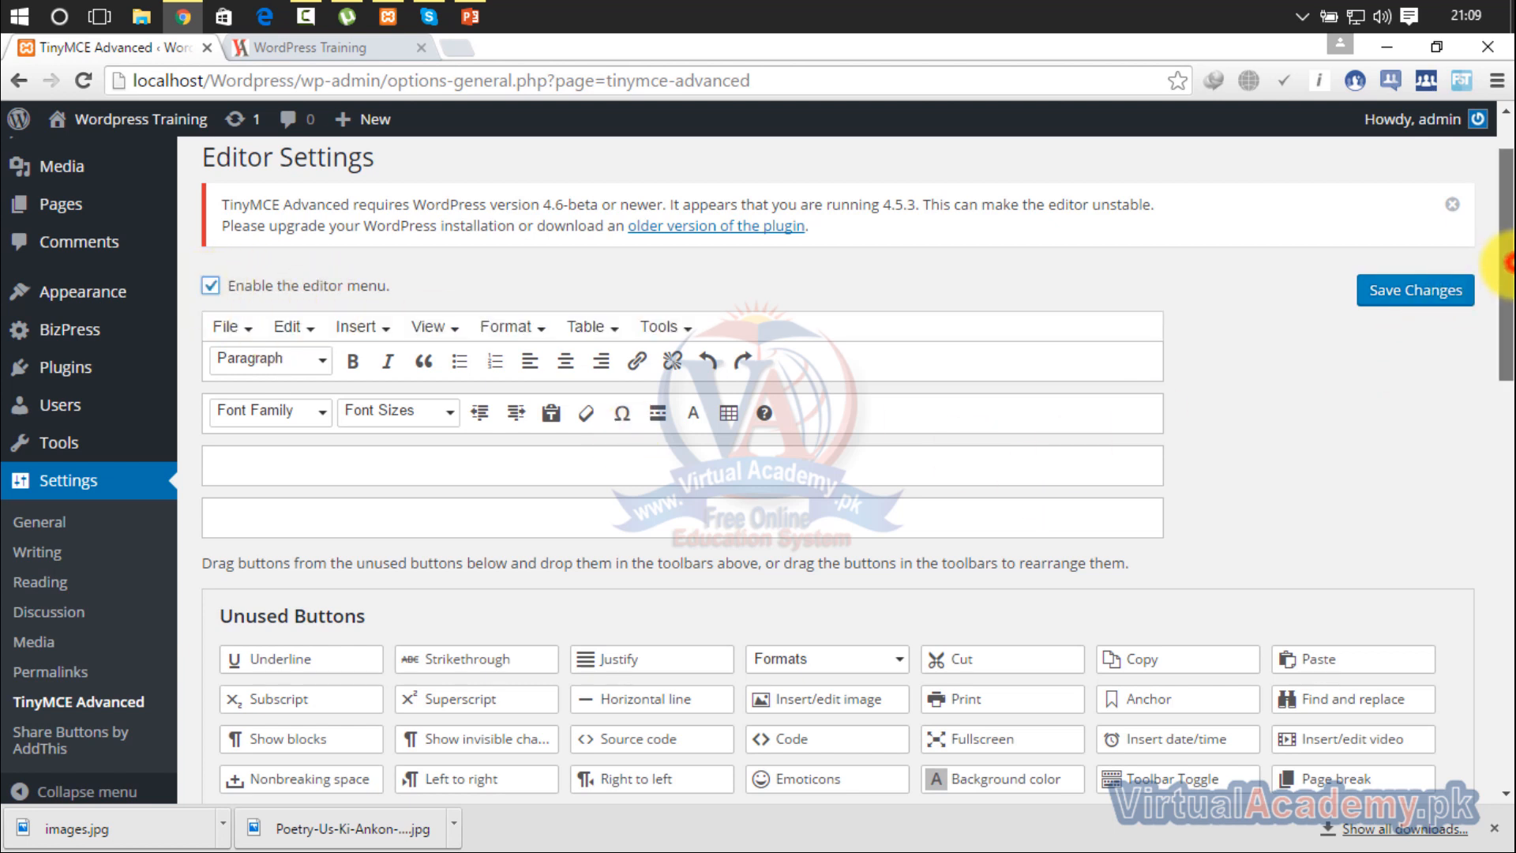
Enable the Context Menu, Alternative link dialog and Font sizes options for the editor
{"action": "left_click_drag", "start_coordinate": [1505, 266], "coordinate": [1506, 446]}
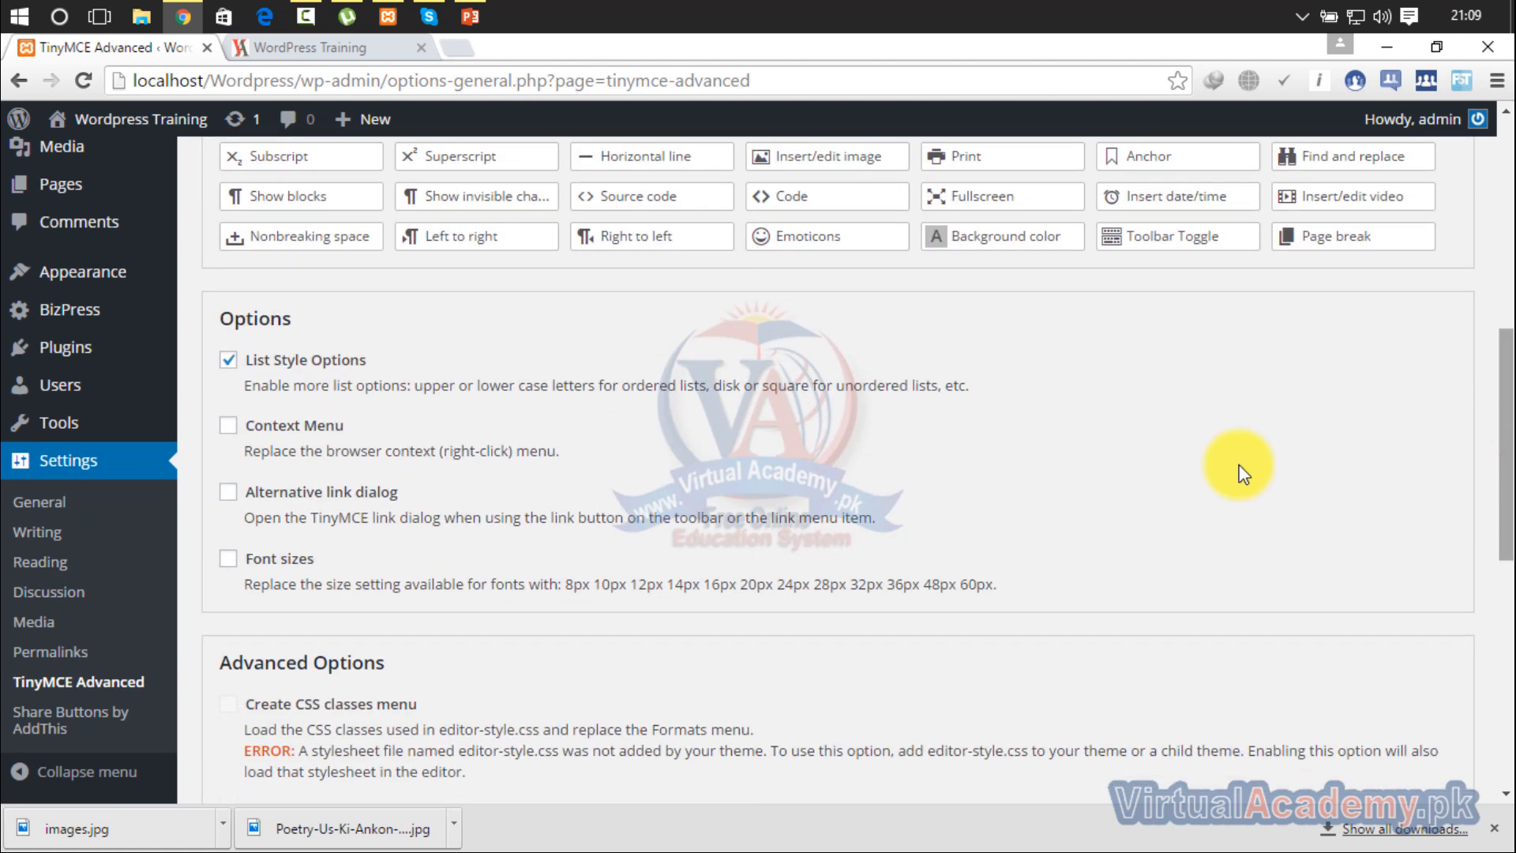
{"action": "mouse_move", "coordinate": [169, 427]}
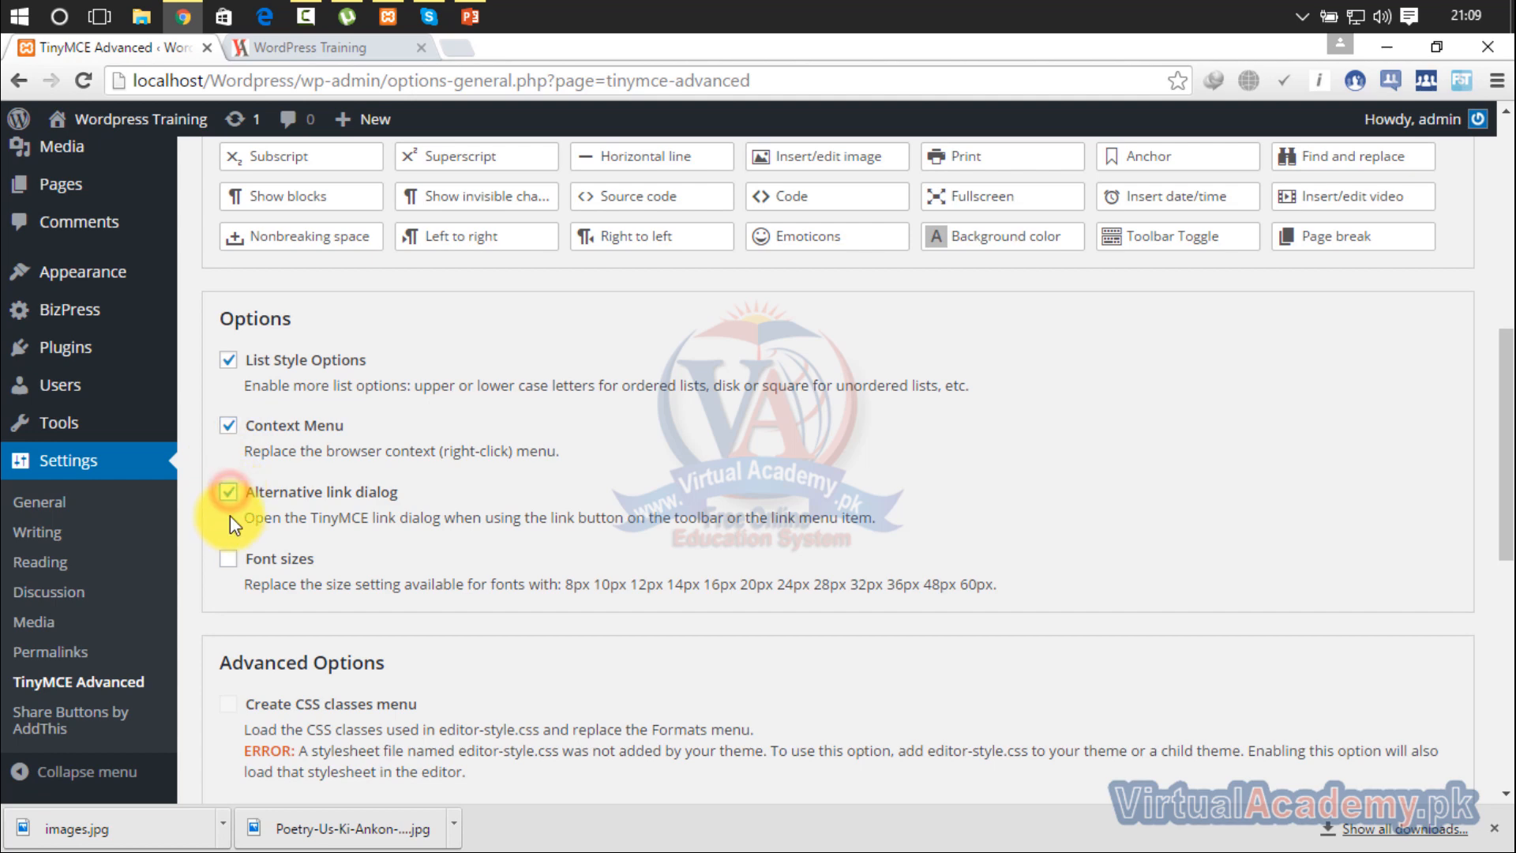
{"action": "left_click", "coordinate": [229, 559]}
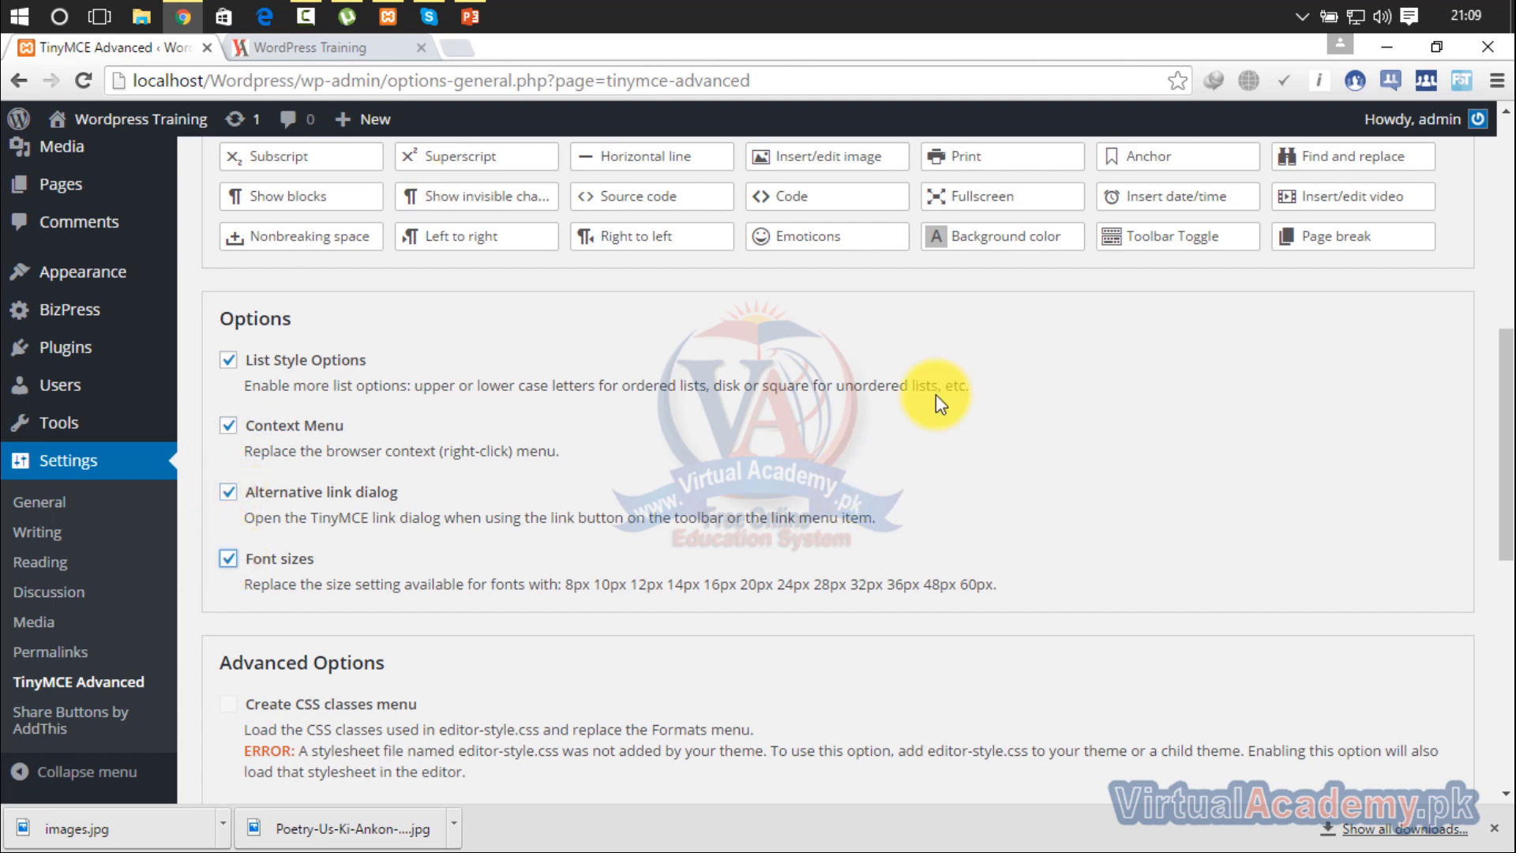
Add the unused Underline, Justify and Formats buttons to the end of the second toolbar row
{"action": "left_click_drag", "start_coordinate": [1512, 402], "coordinate": [1510, 295]}
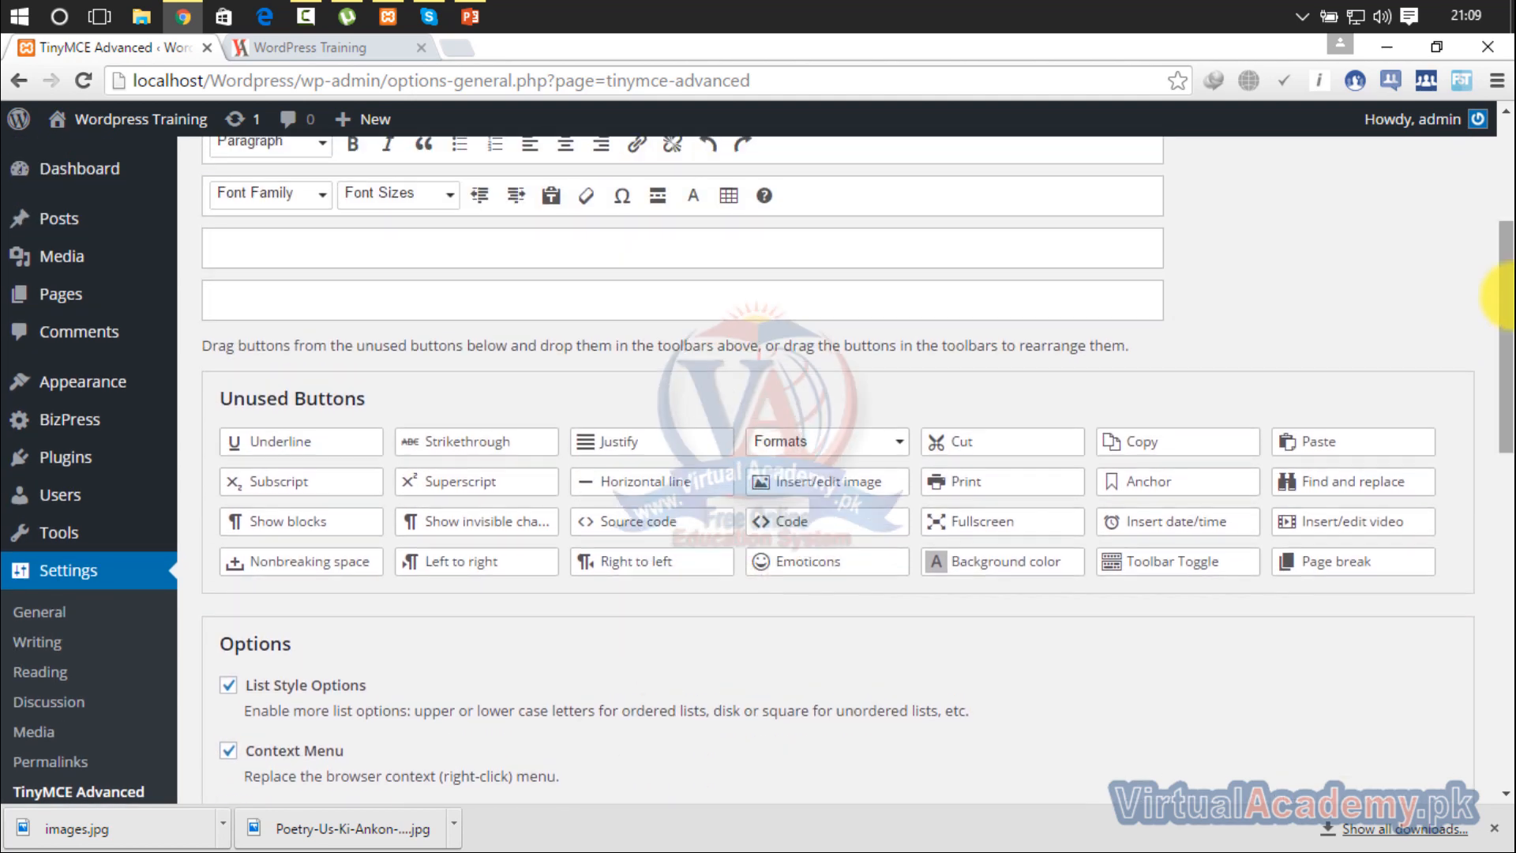
{"action": "scroll", "coordinate": [1504, 434], "scroll_direction": "up", "scroll_amount": 1}
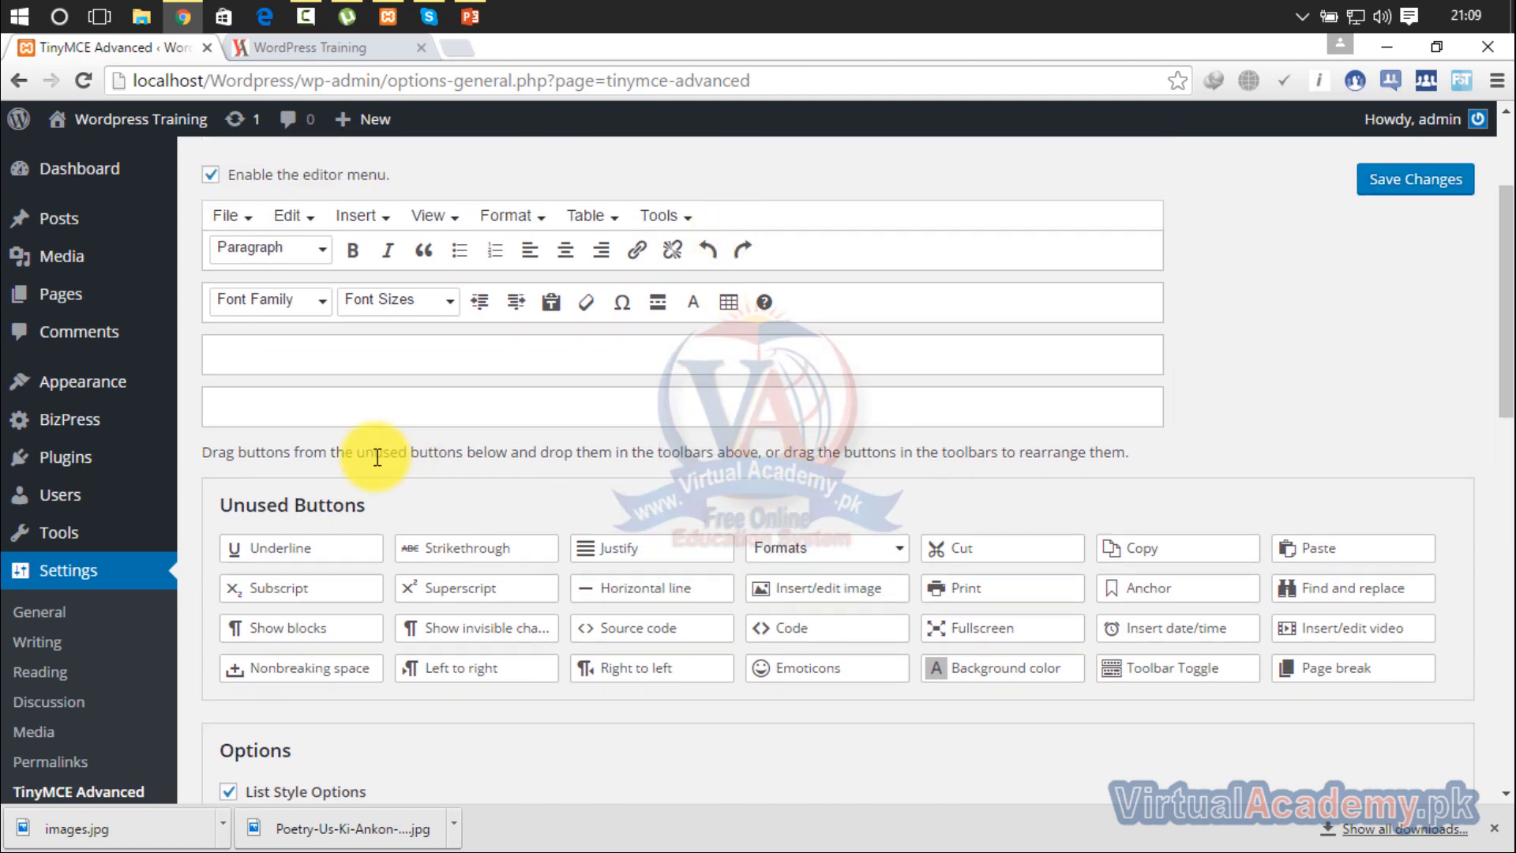
{"action": "left_click_drag", "start_coordinate": [319, 546], "coordinate": [886, 302]}
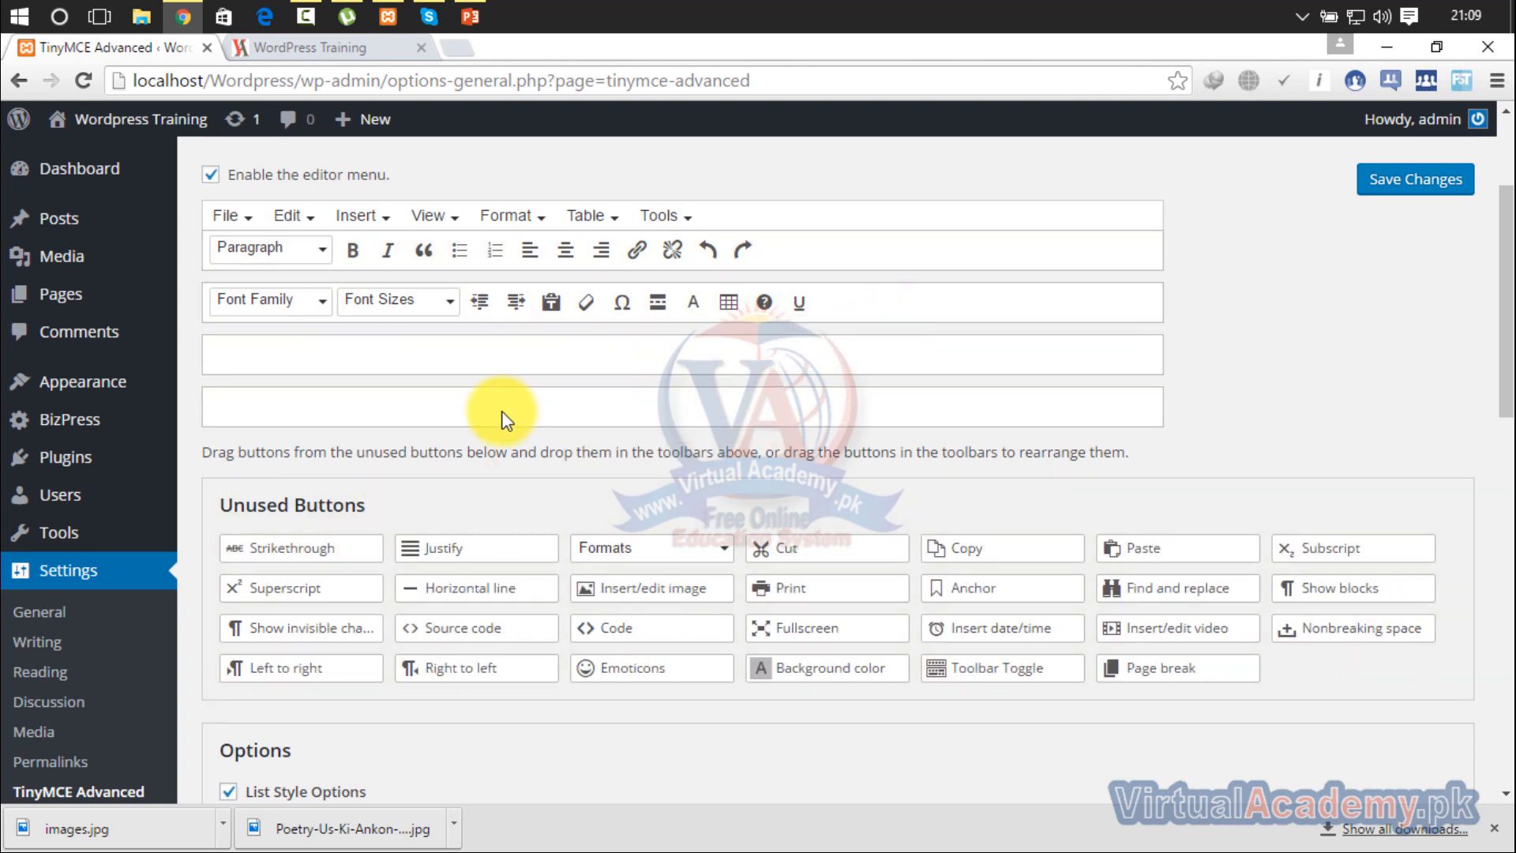
{"action": "left_click_drag", "start_coordinate": [406, 544], "coordinate": [869, 296]}
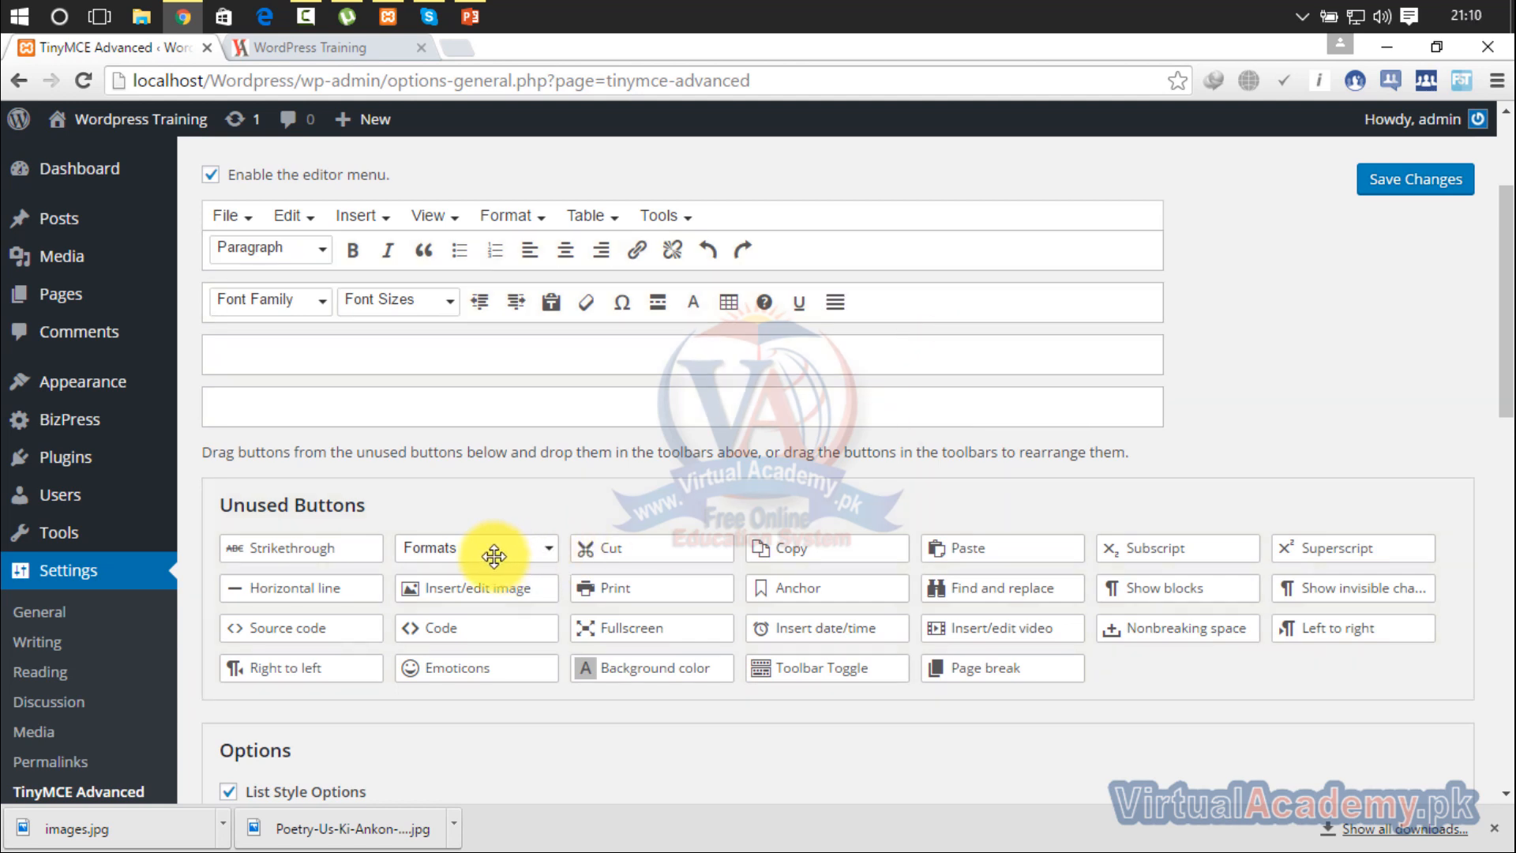
{"action": "left_click_drag", "start_coordinate": [490, 552], "coordinate": [983, 311]}
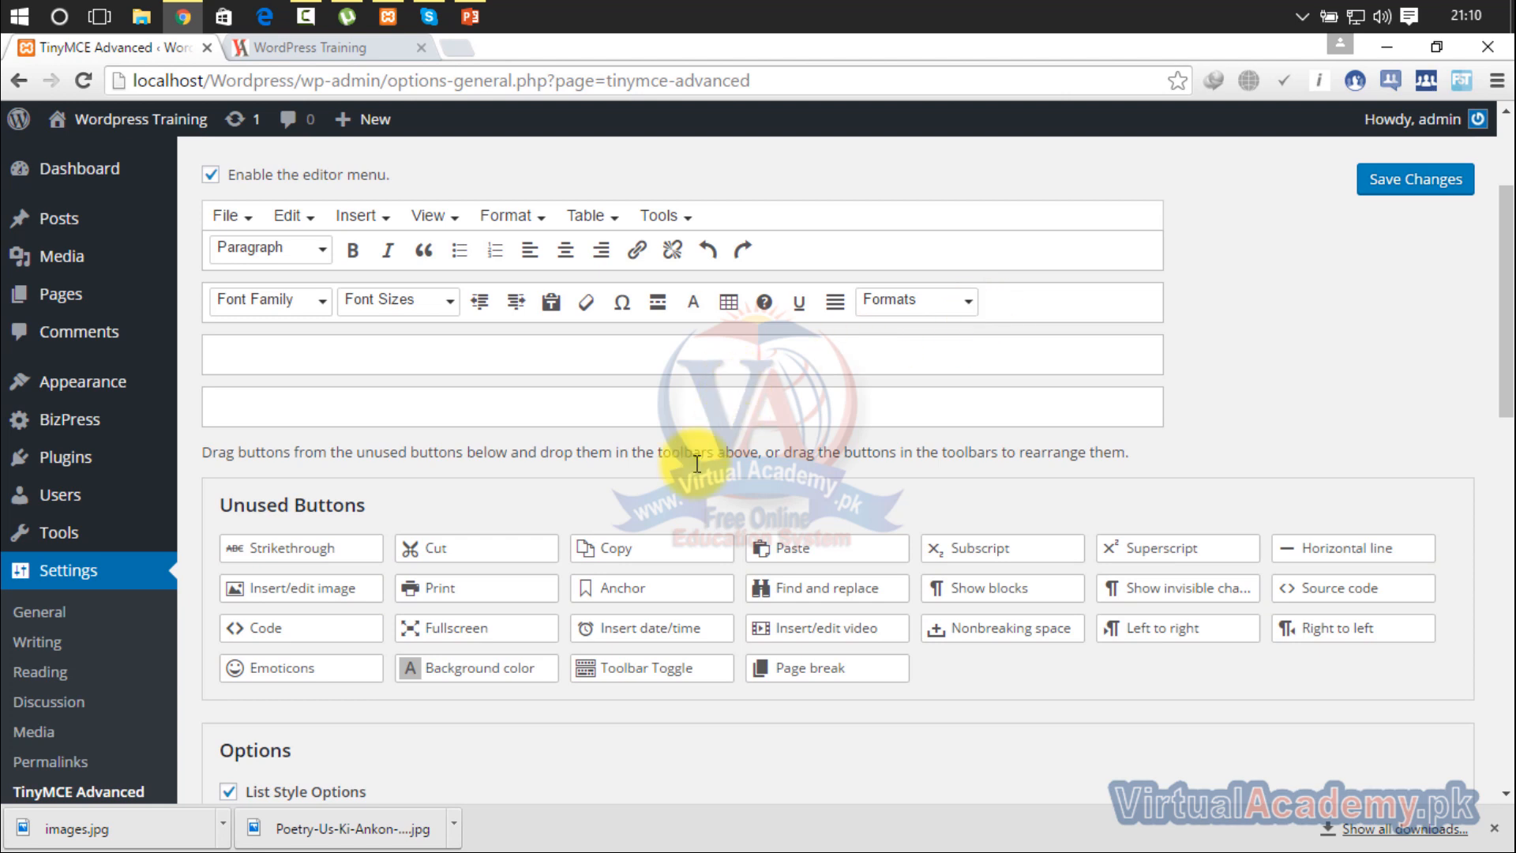
Place the Copy, Paste and Cut buttons in the third toolbar row and add Fullscreen to the end of the second row
{"action": "left_click_drag", "start_coordinate": [508, 557], "coordinate": [308, 365]}
{"action": "left_click_drag", "start_coordinate": [446, 559], "coordinate": [353, 358]}
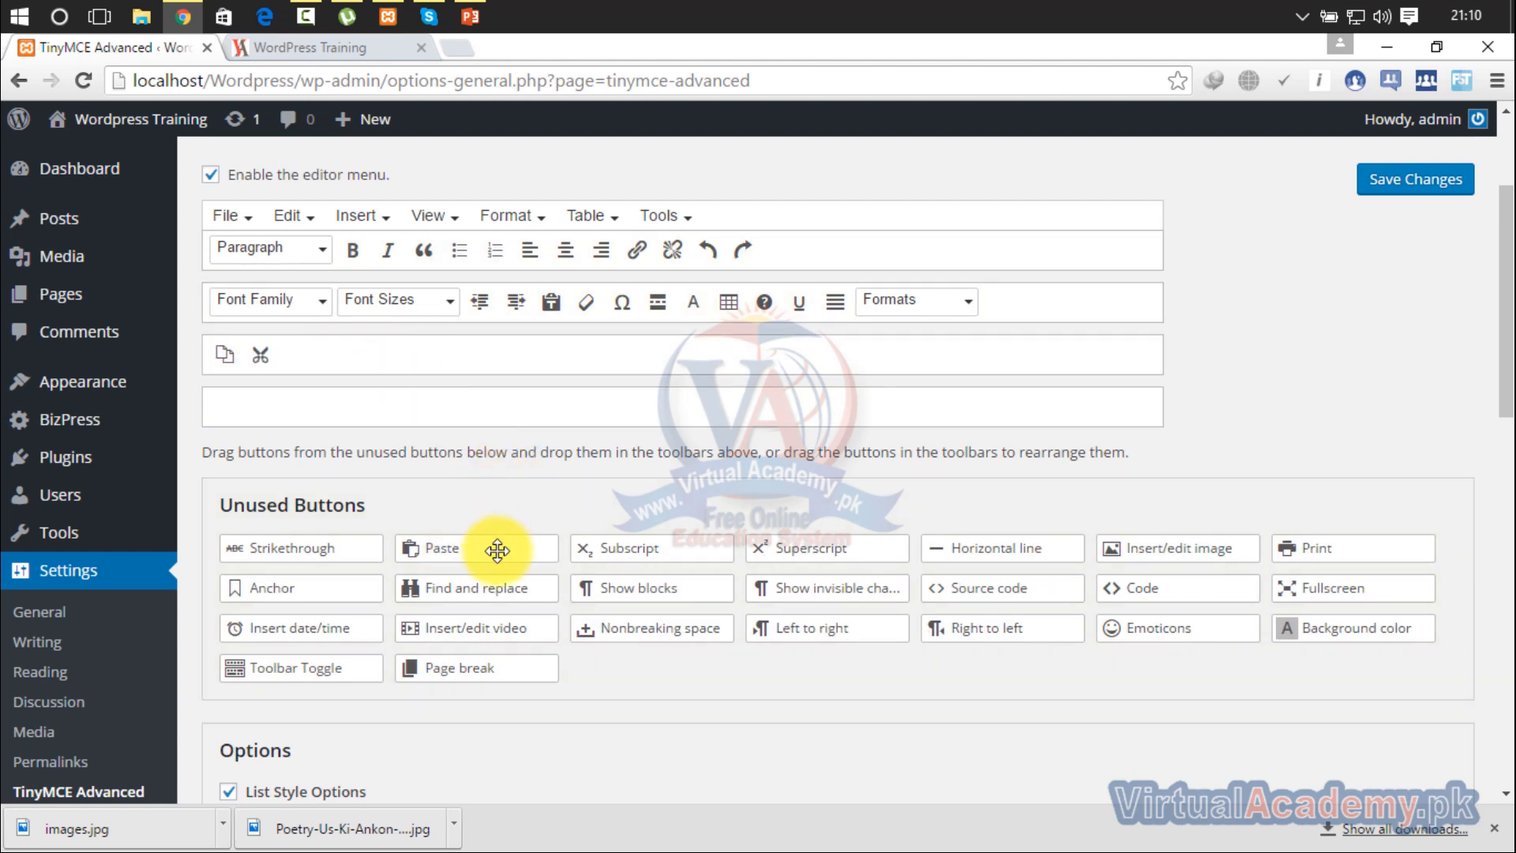
{"action": "left_click_drag", "start_coordinate": [494, 548], "coordinate": [456, 356]}
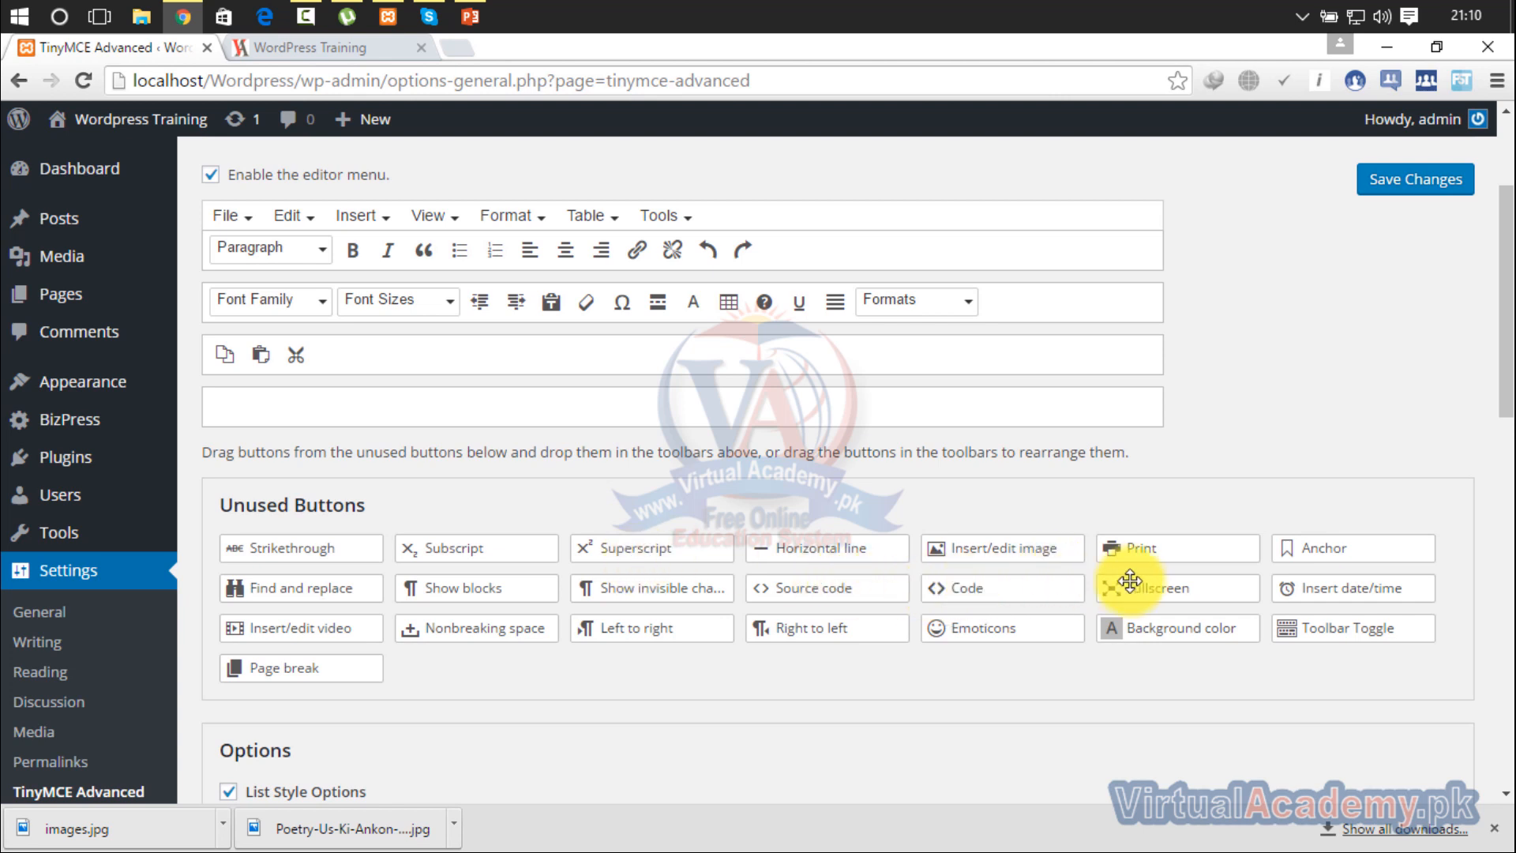
{"action": "left_click_drag", "start_coordinate": [1138, 589], "coordinate": [1034, 309]}
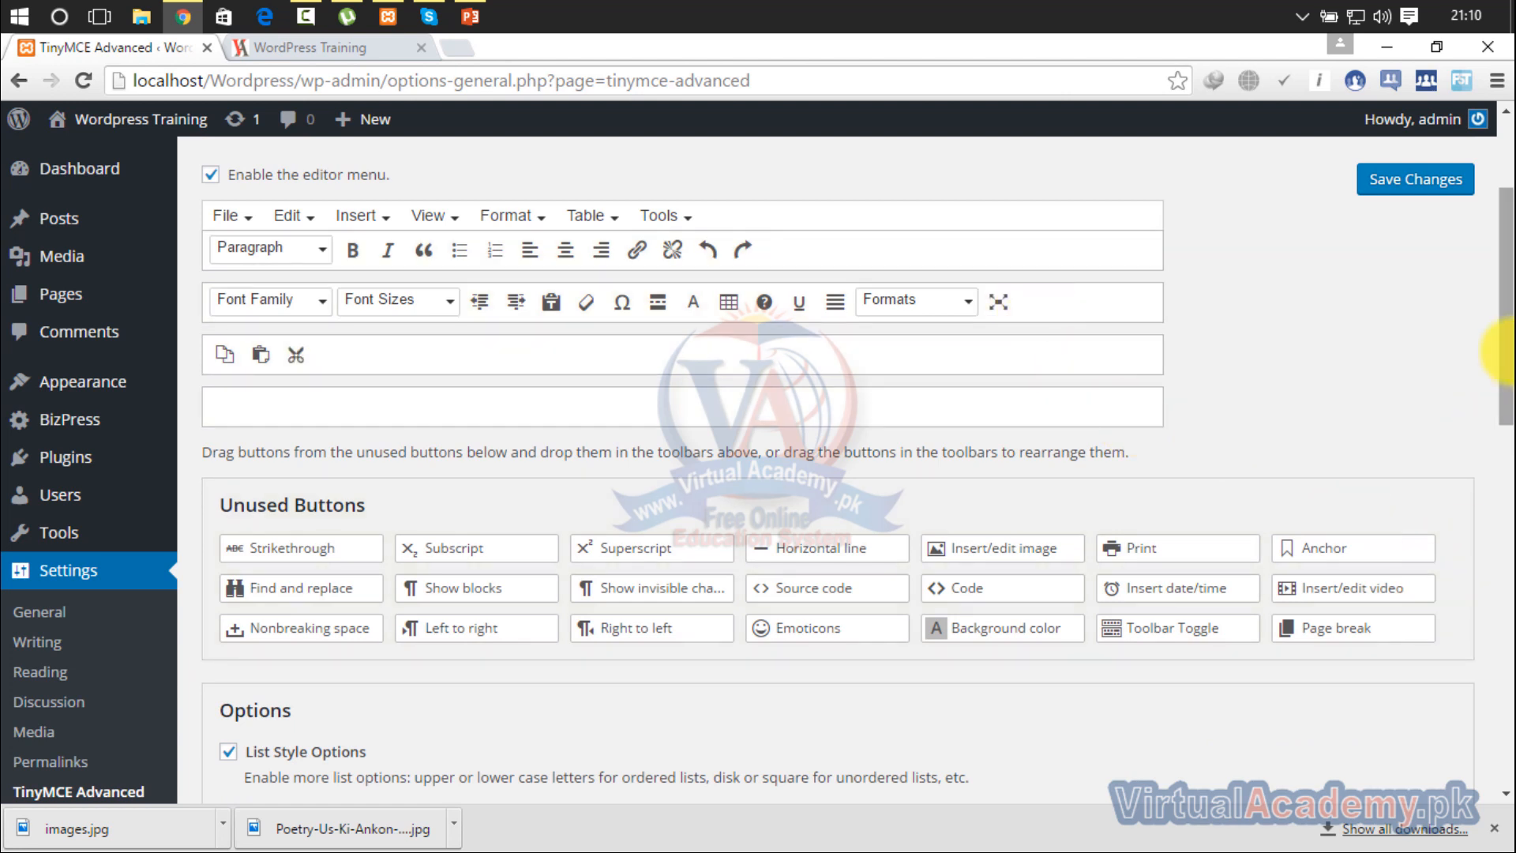
Add the Insert/edit image, Toolbar Toggle, Insert/edit video and Emoticons buttons to the third toolbar row before Cut
{"action": "scroll", "coordinate": [1504, 365], "scroll_direction": "down", "scroll_amount": 1}
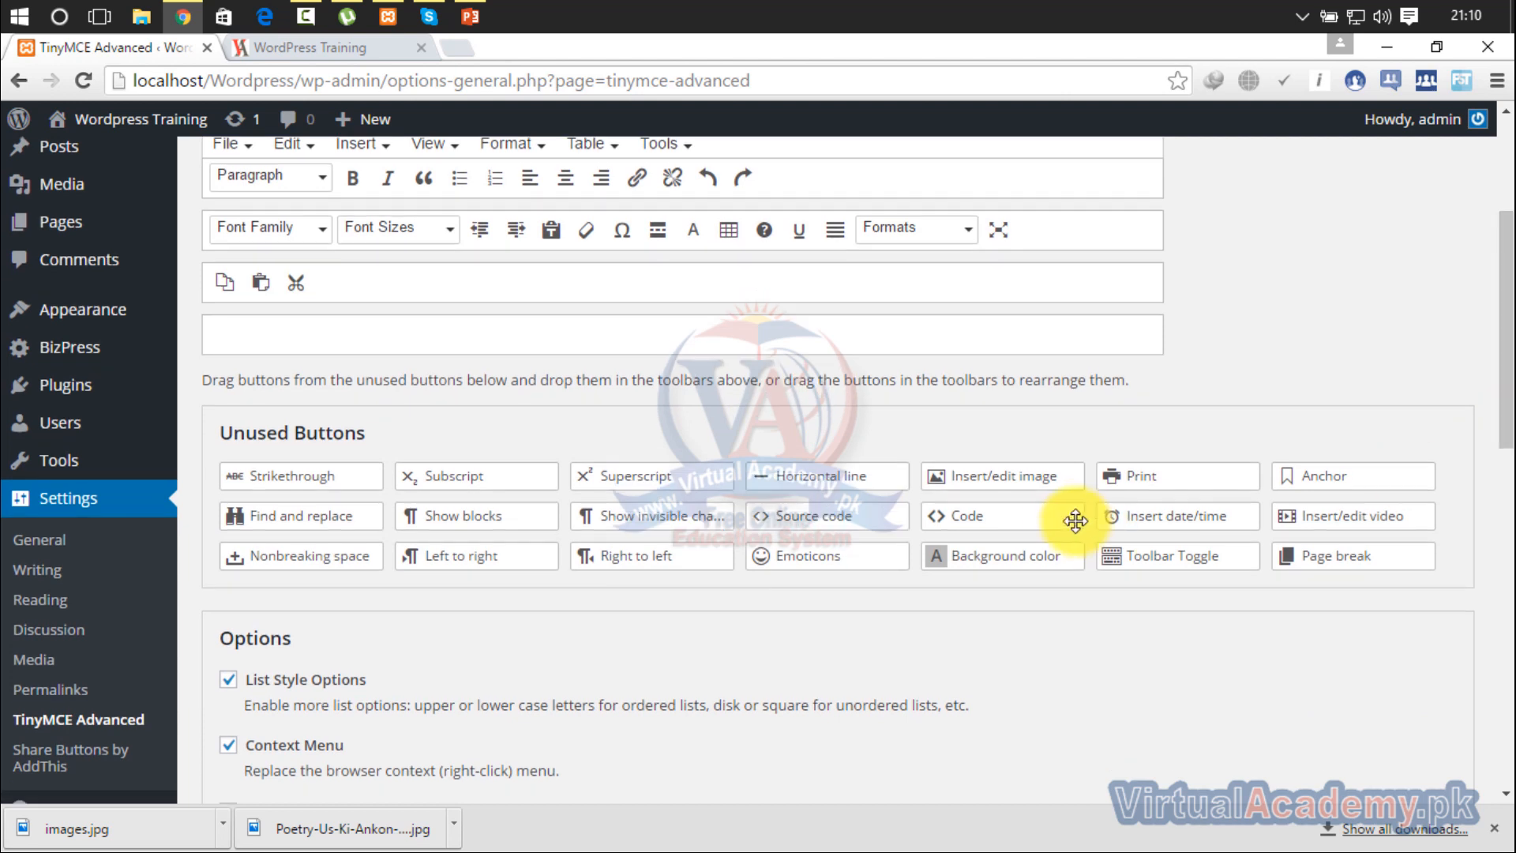
{"action": "left_click_drag", "start_coordinate": [1022, 480], "coordinate": [574, 270]}
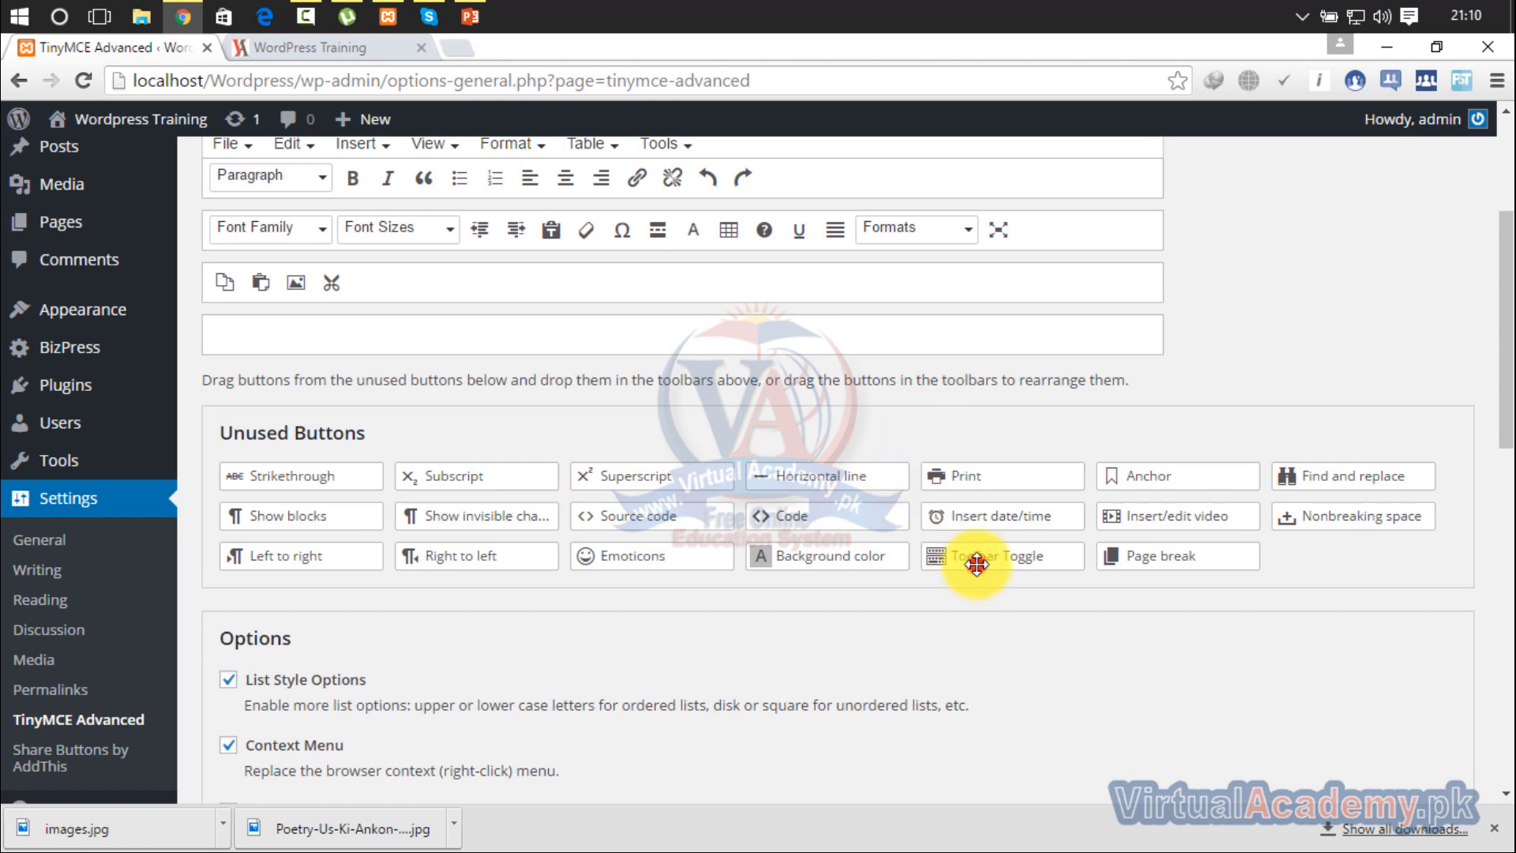
{"action": "left_click_drag", "start_coordinate": [977, 564], "coordinate": [946, 300]}
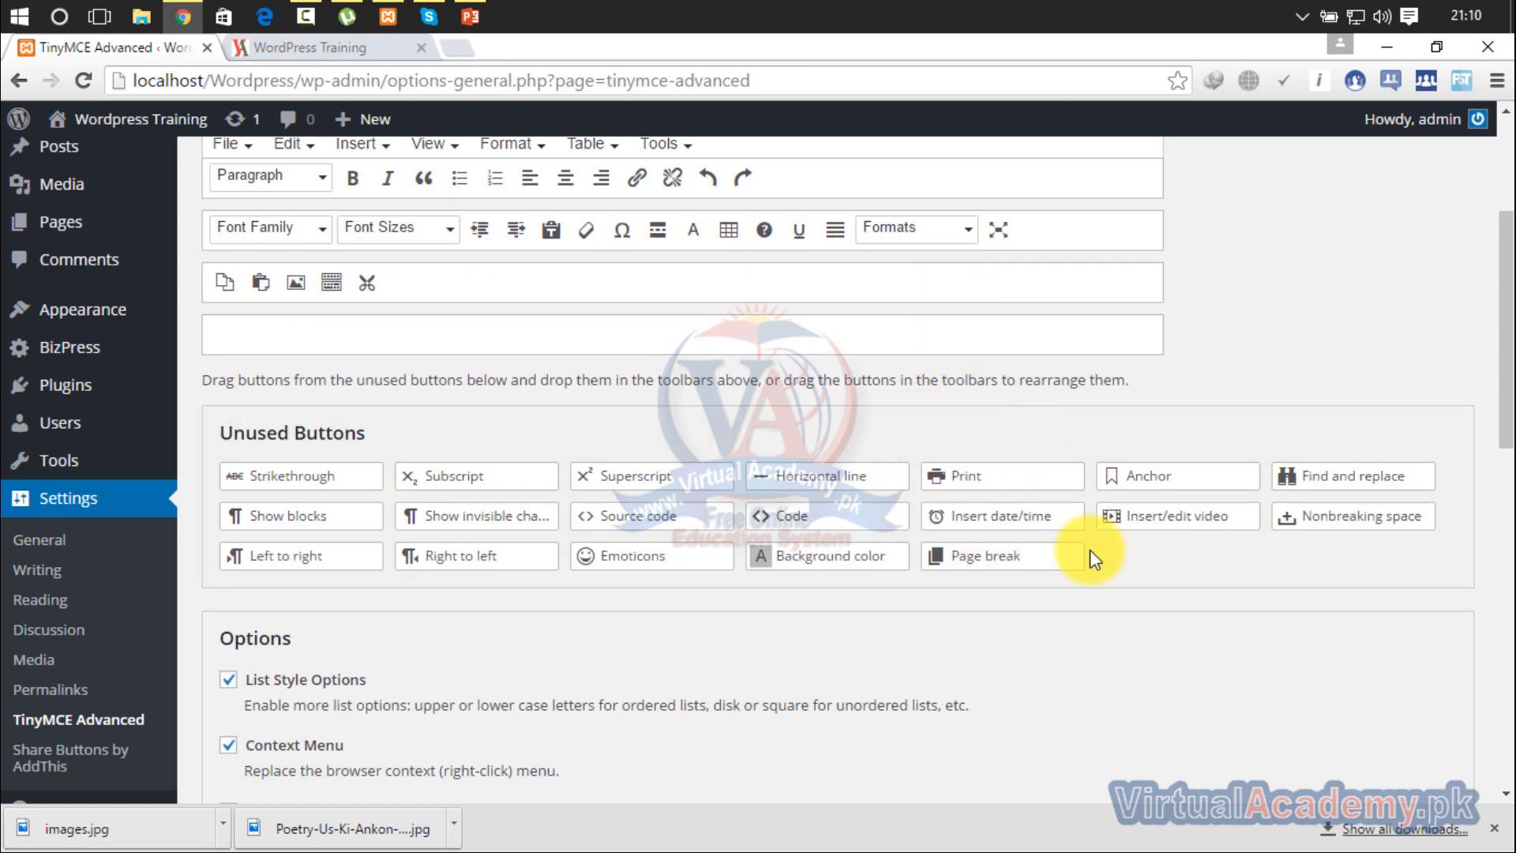
{"action": "left_click_drag", "start_coordinate": [1137, 514], "coordinate": [803, 285]}
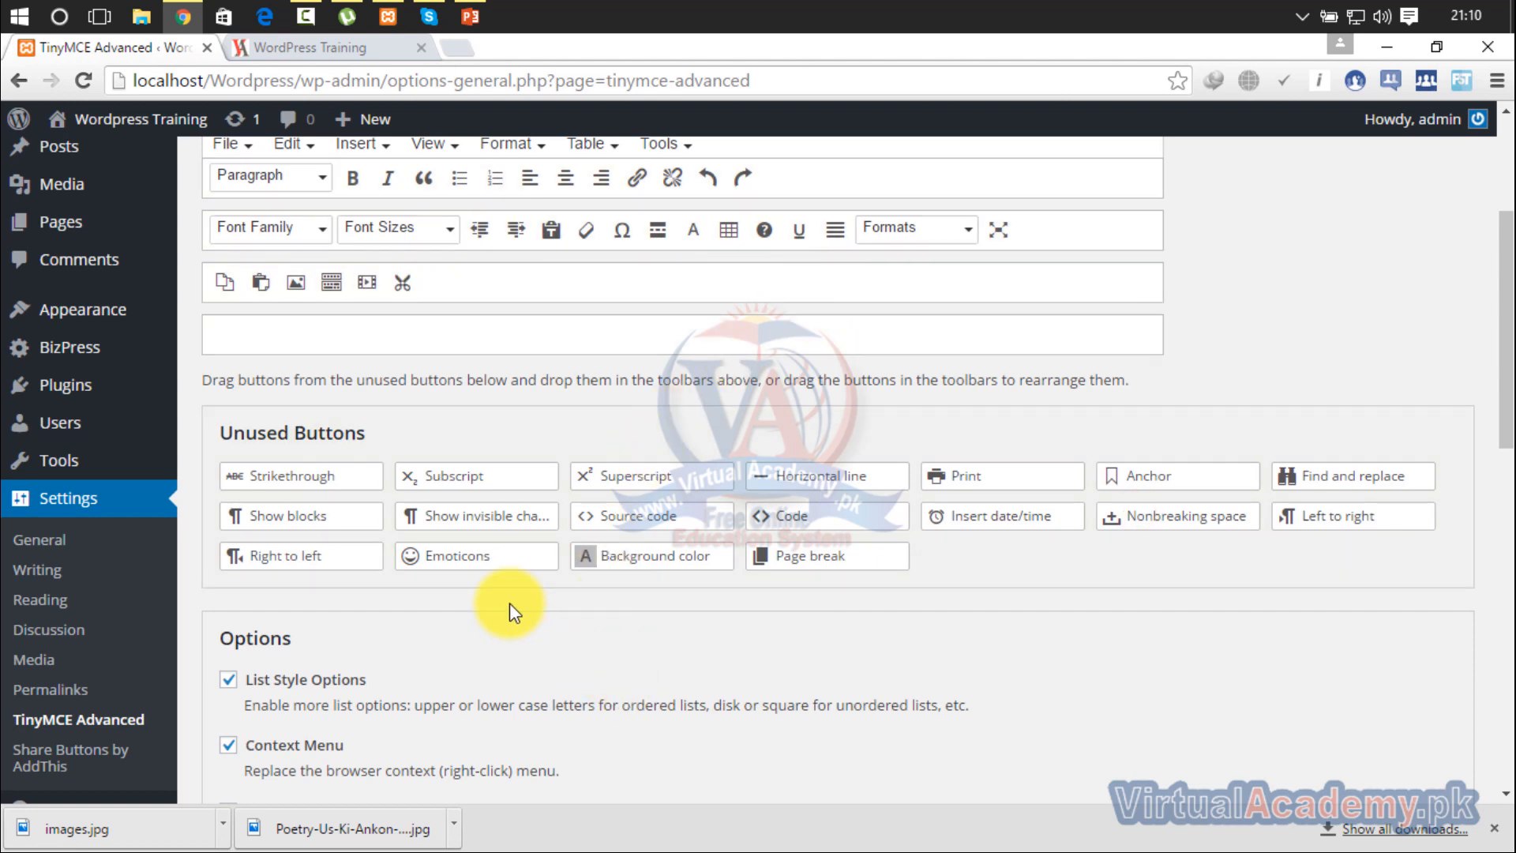
{"action": "left_click_drag", "start_coordinate": [482, 552], "coordinate": [561, 297]}
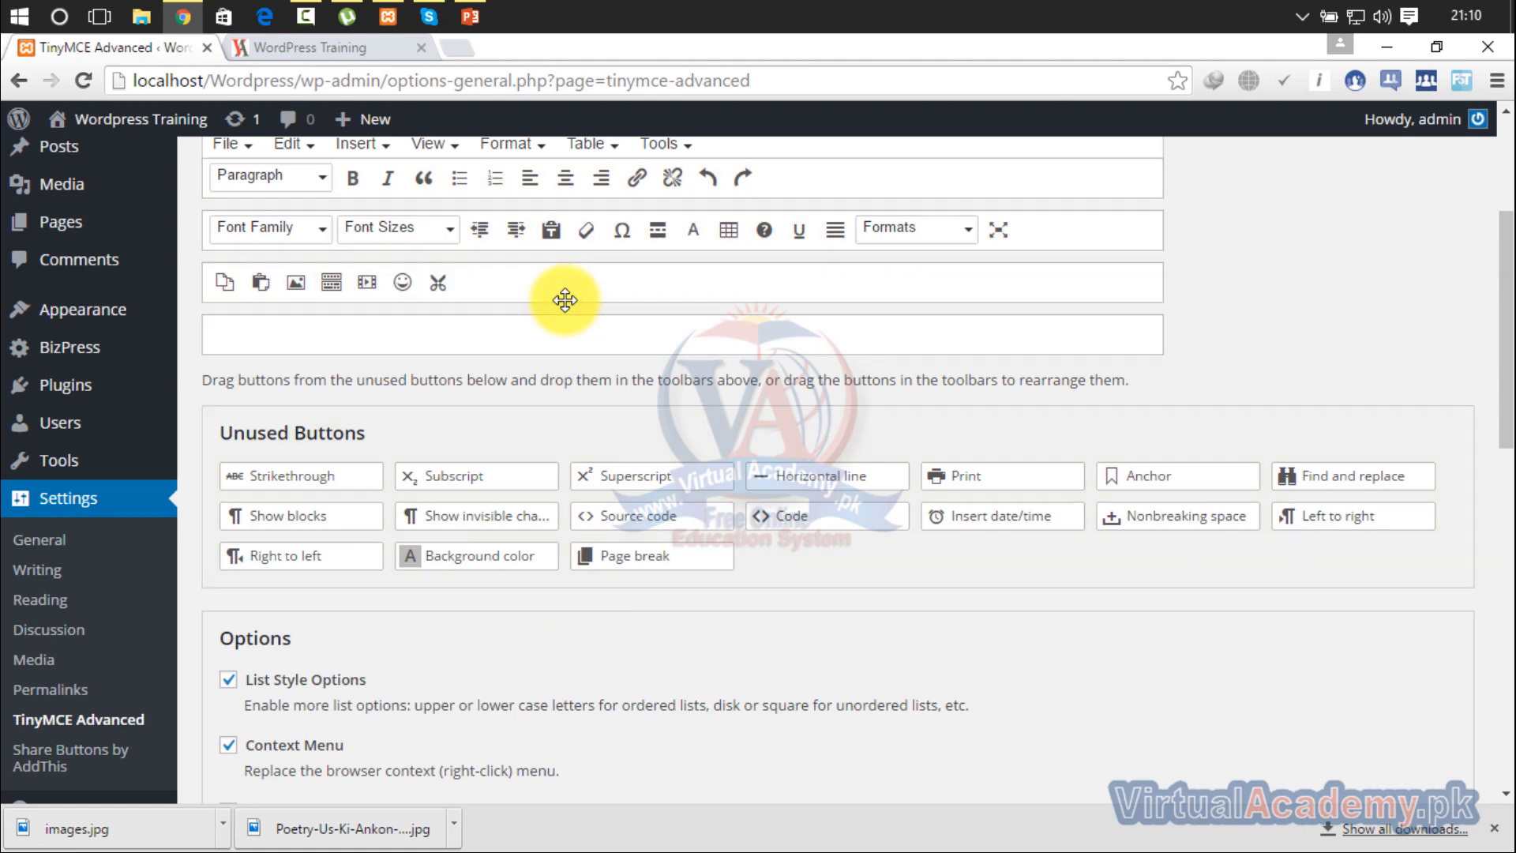
Add the Background color button to the third toolbar row before Cut and save the editor settings
{"action": "left_click_drag", "start_coordinate": [474, 558], "coordinate": [620, 309]}
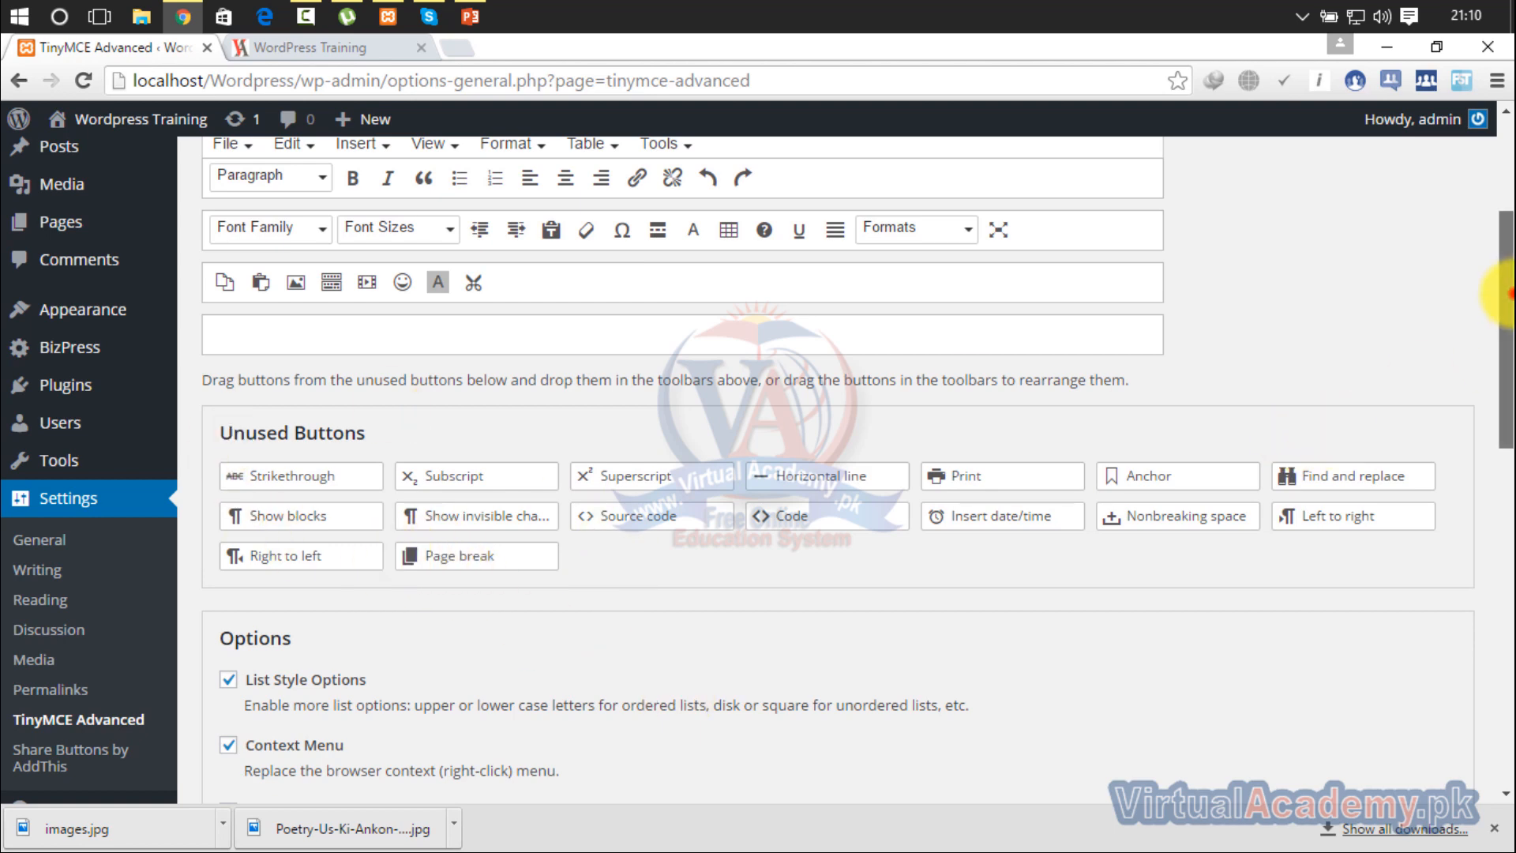
{"action": "left_click_drag", "start_coordinate": [1505, 292], "coordinate": [1506, 667]}
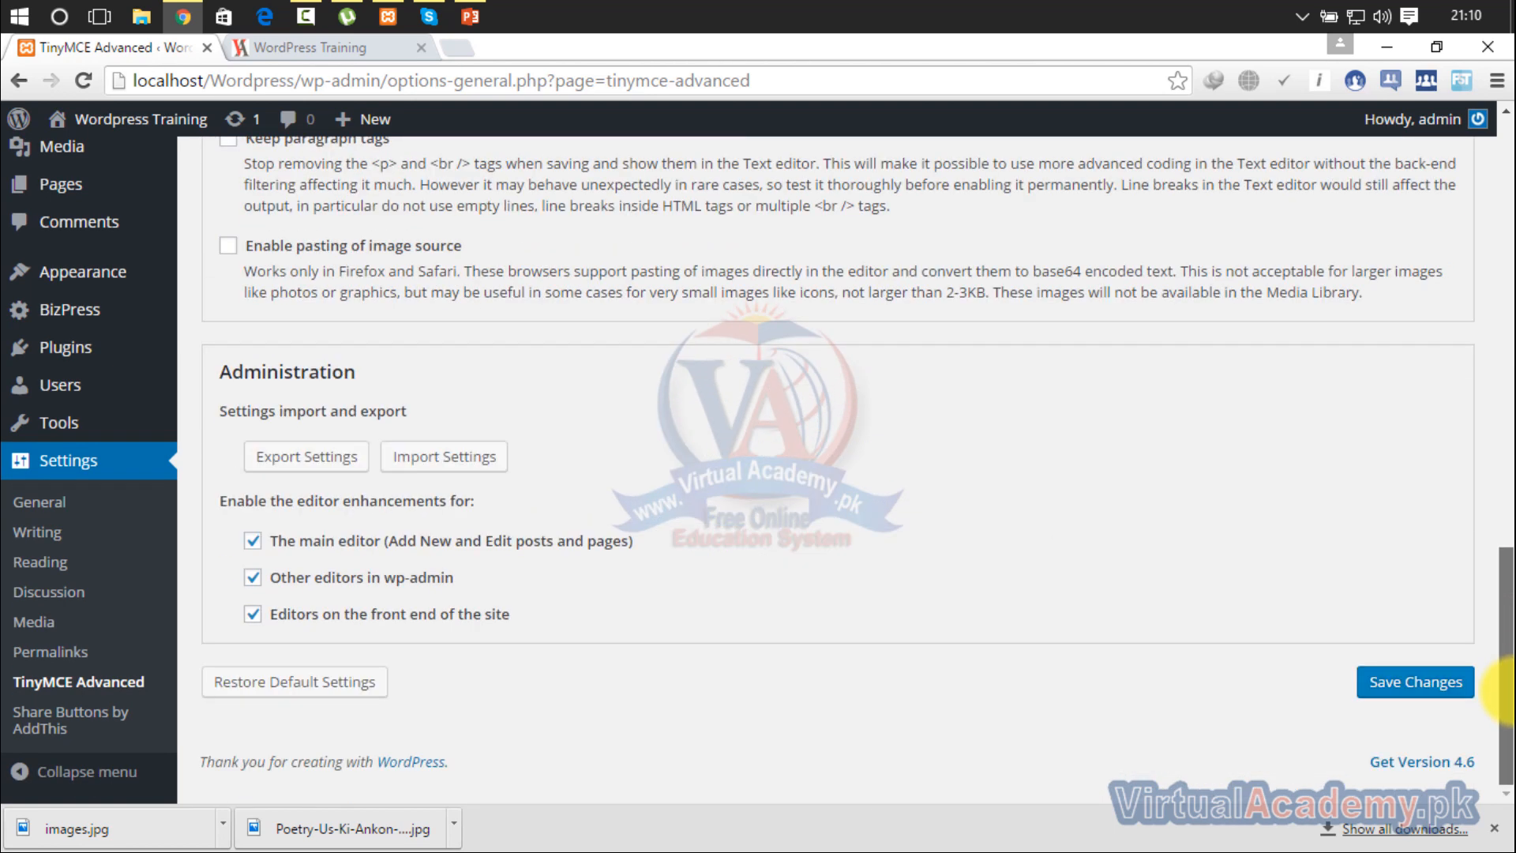
{"action": "left_click", "coordinate": [1415, 682]}
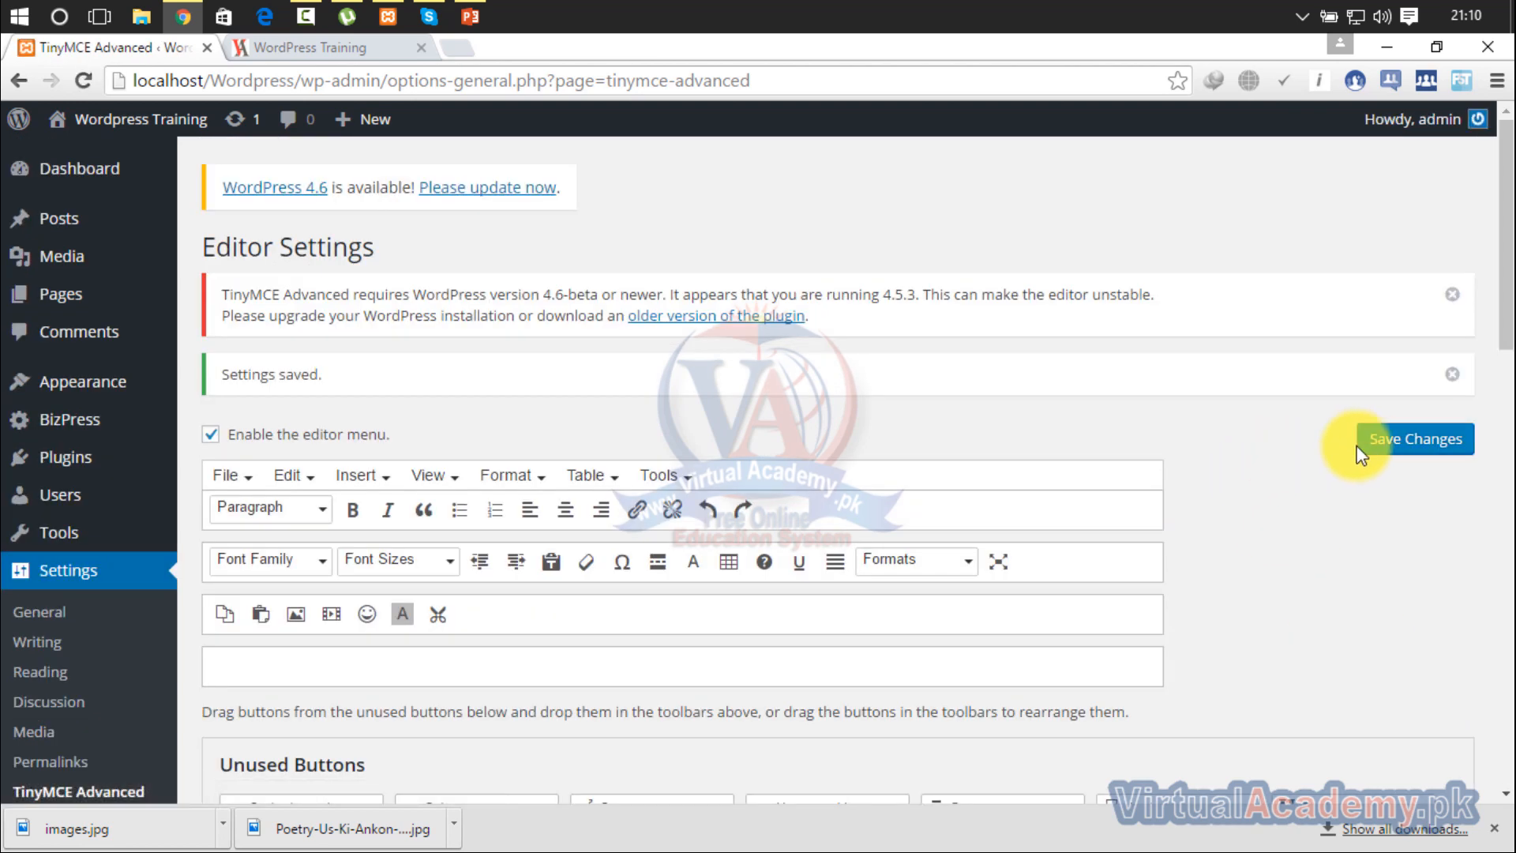
{"action": "left_click", "coordinate": [1390, 442]}
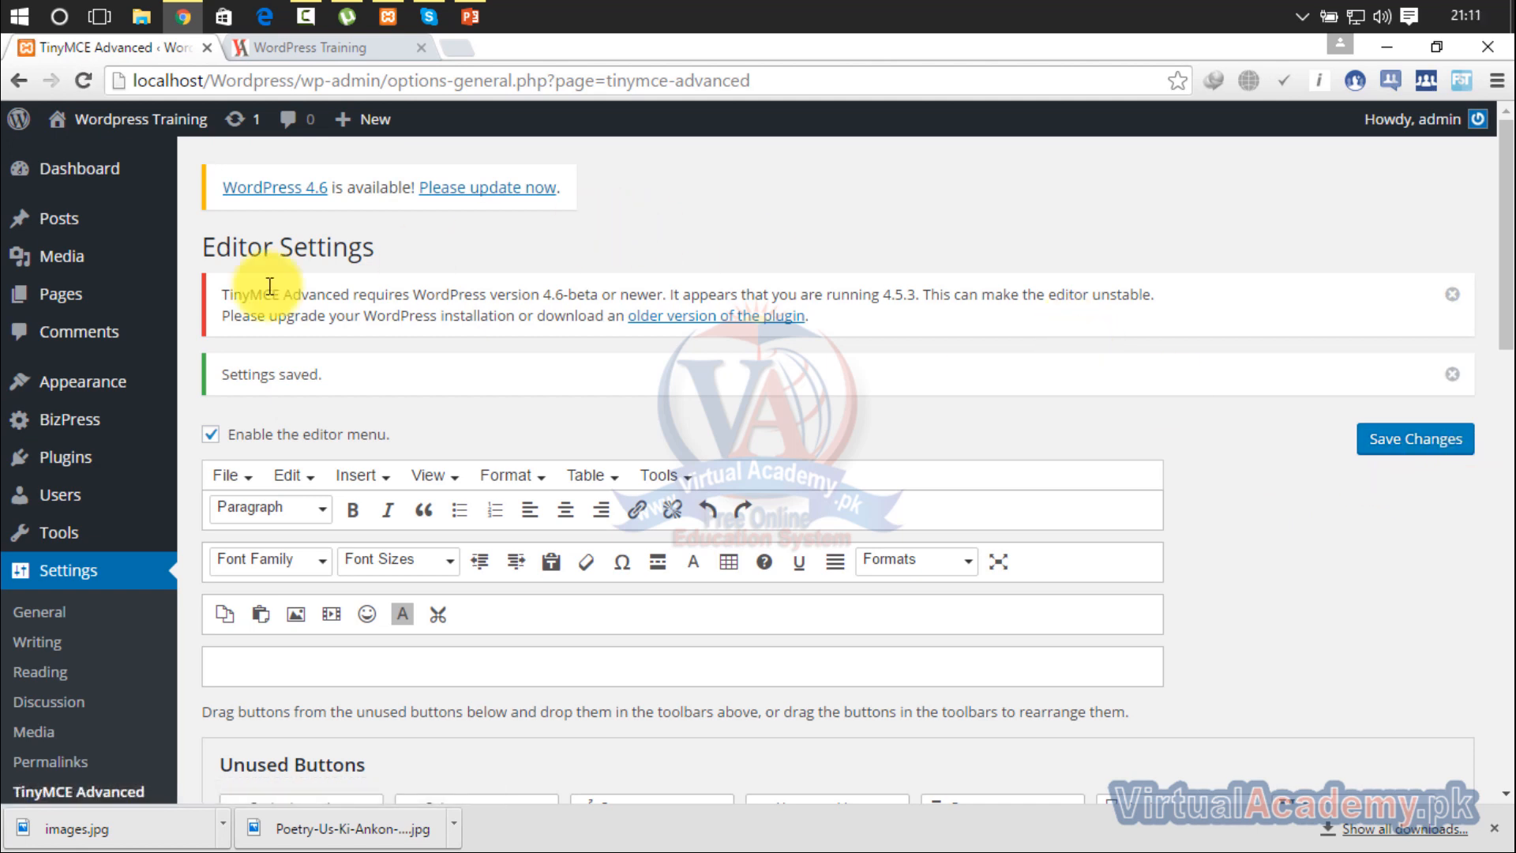
Start a new post from the list of posts
{"action": "mouse_move", "coordinate": [75, 298]}
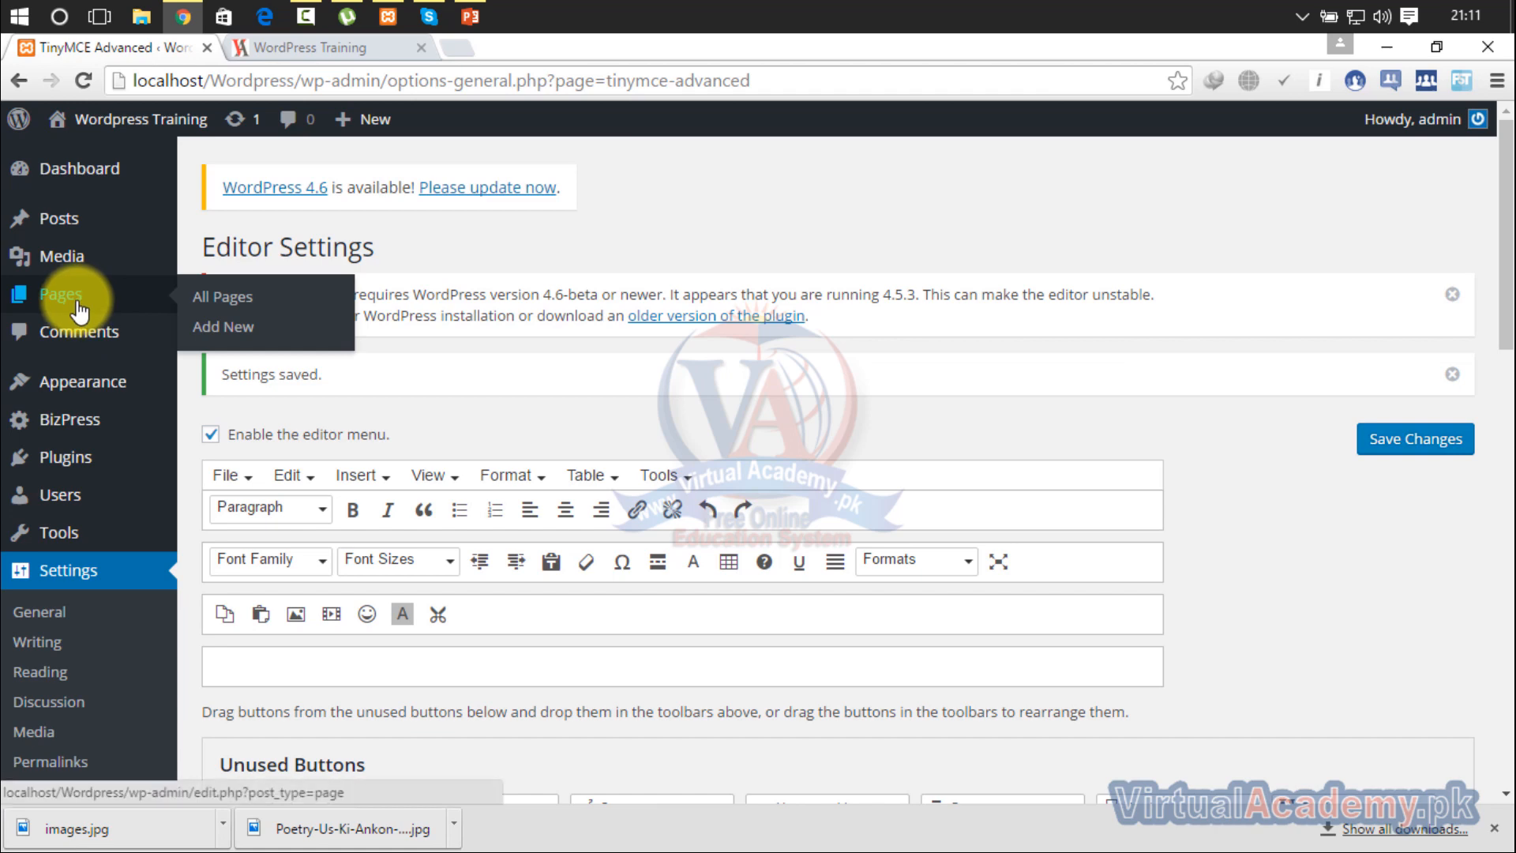
{"action": "left_click", "coordinate": [66, 229]}
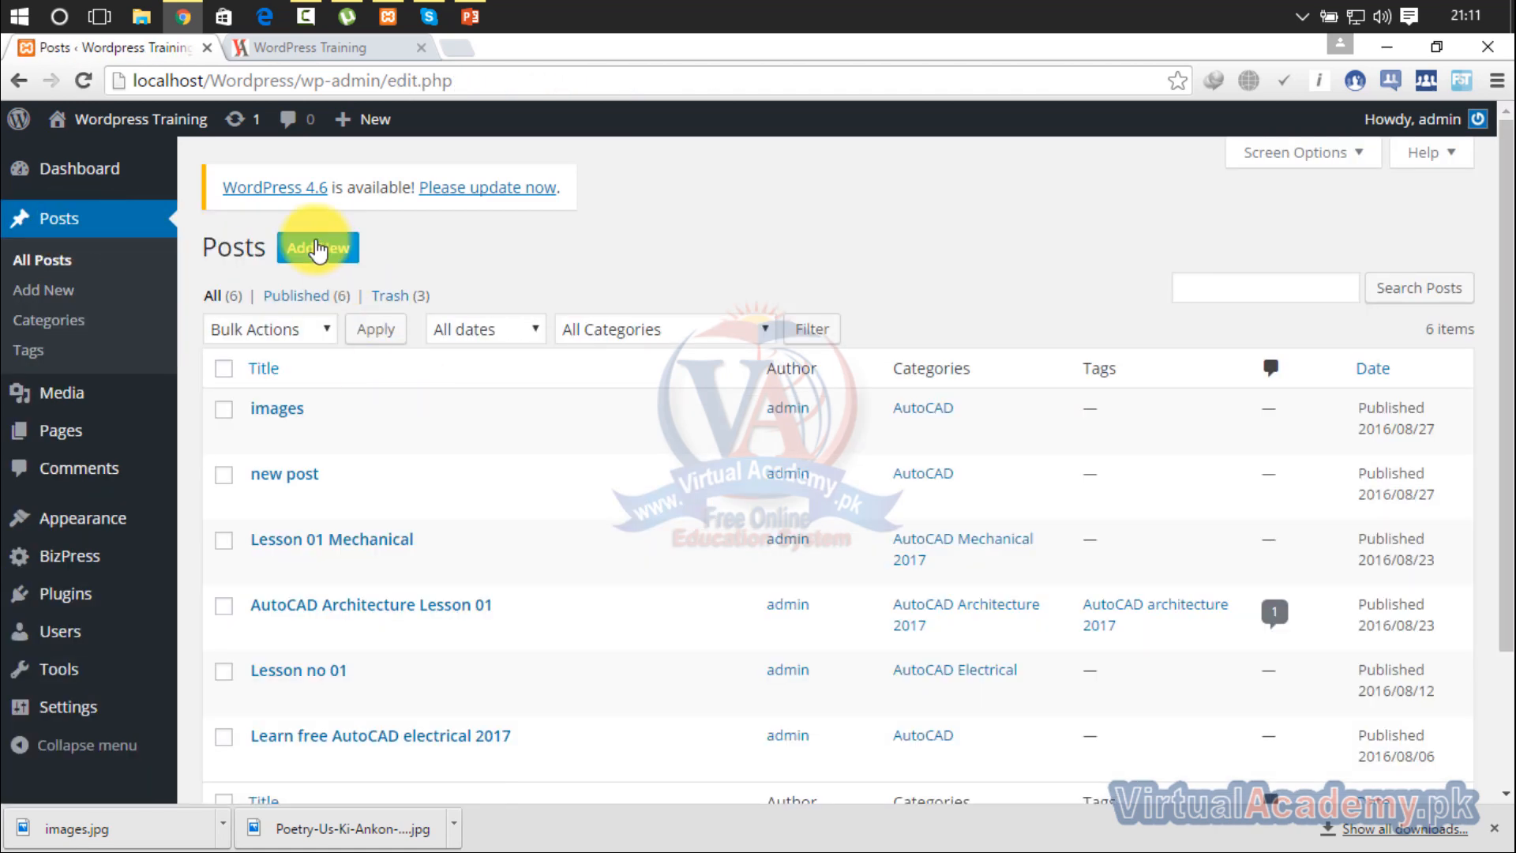
{"action": "left_click", "coordinate": [319, 249]}
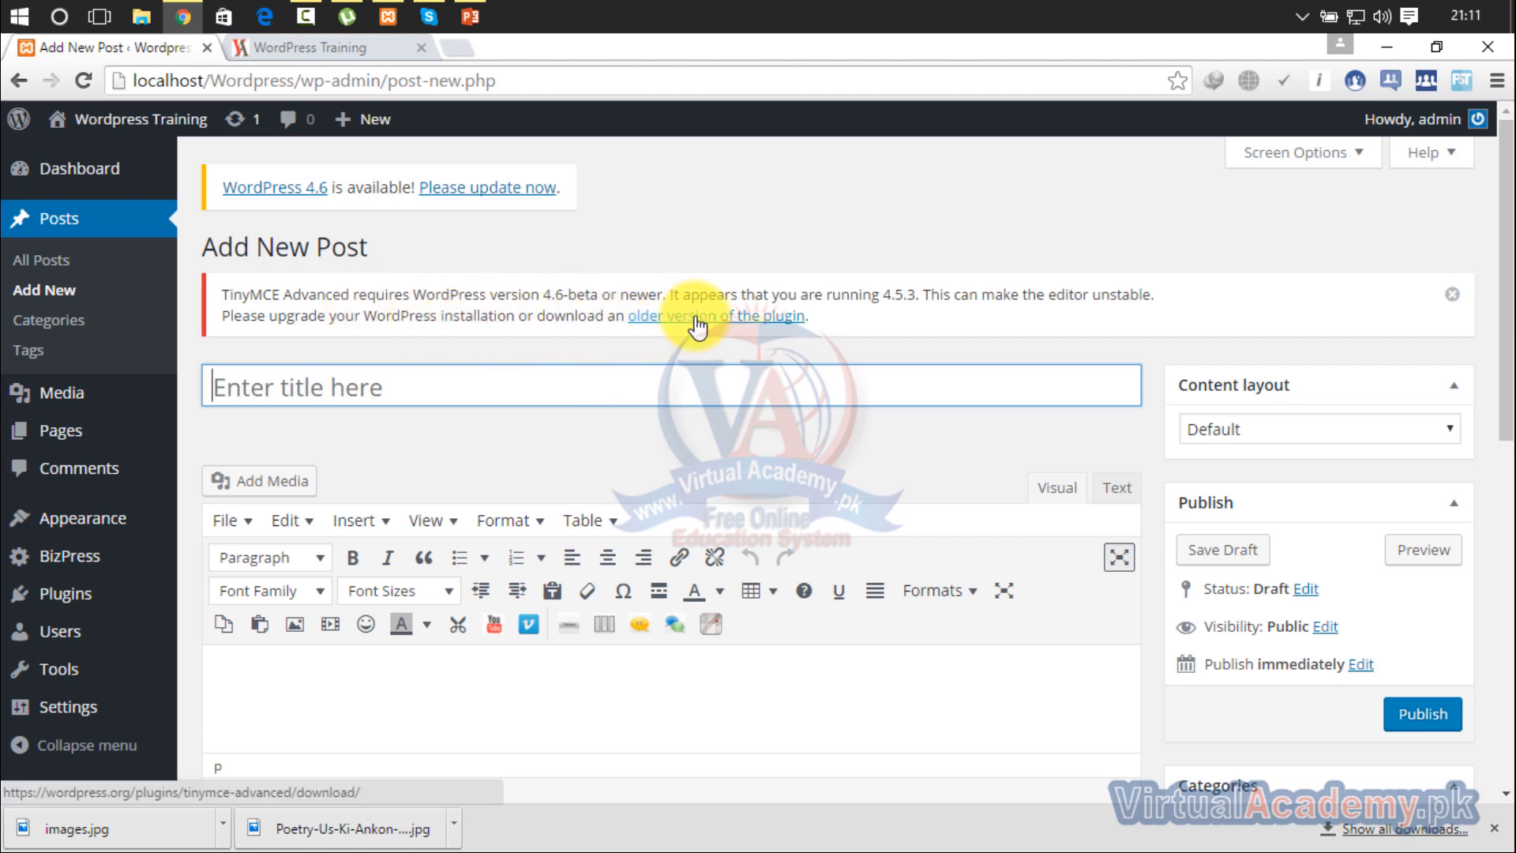
View the download page linked in the TinyMCE Advanced version notice, return to the new post and dismiss the notice
{"action": "left_click", "coordinate": [754, 320]}
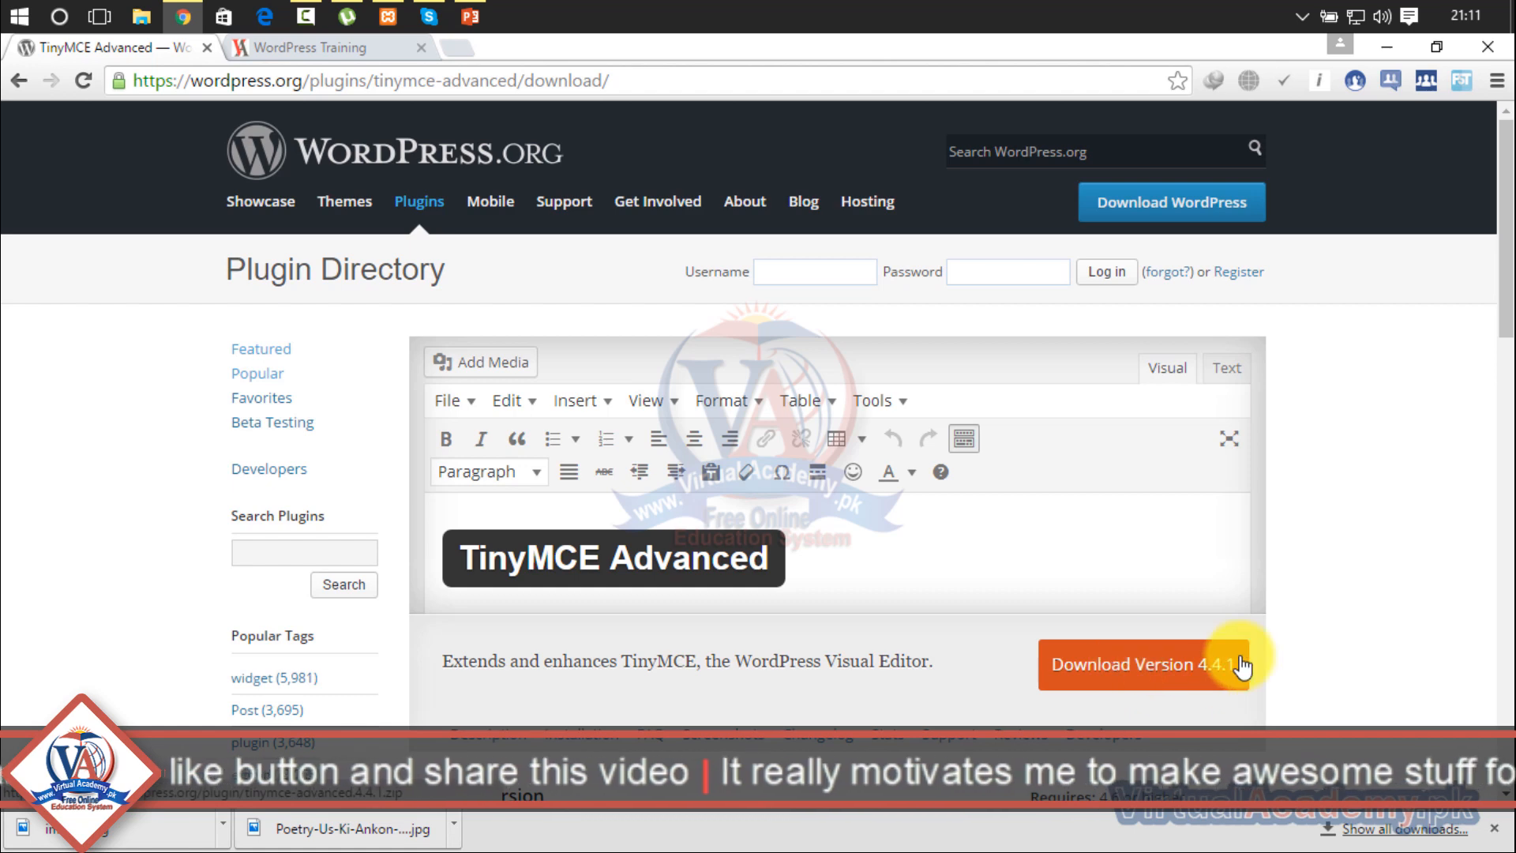
{"action": "left_click_drag", "start_coordinate": [1506, 287], "coordinate": [1464, 189]}
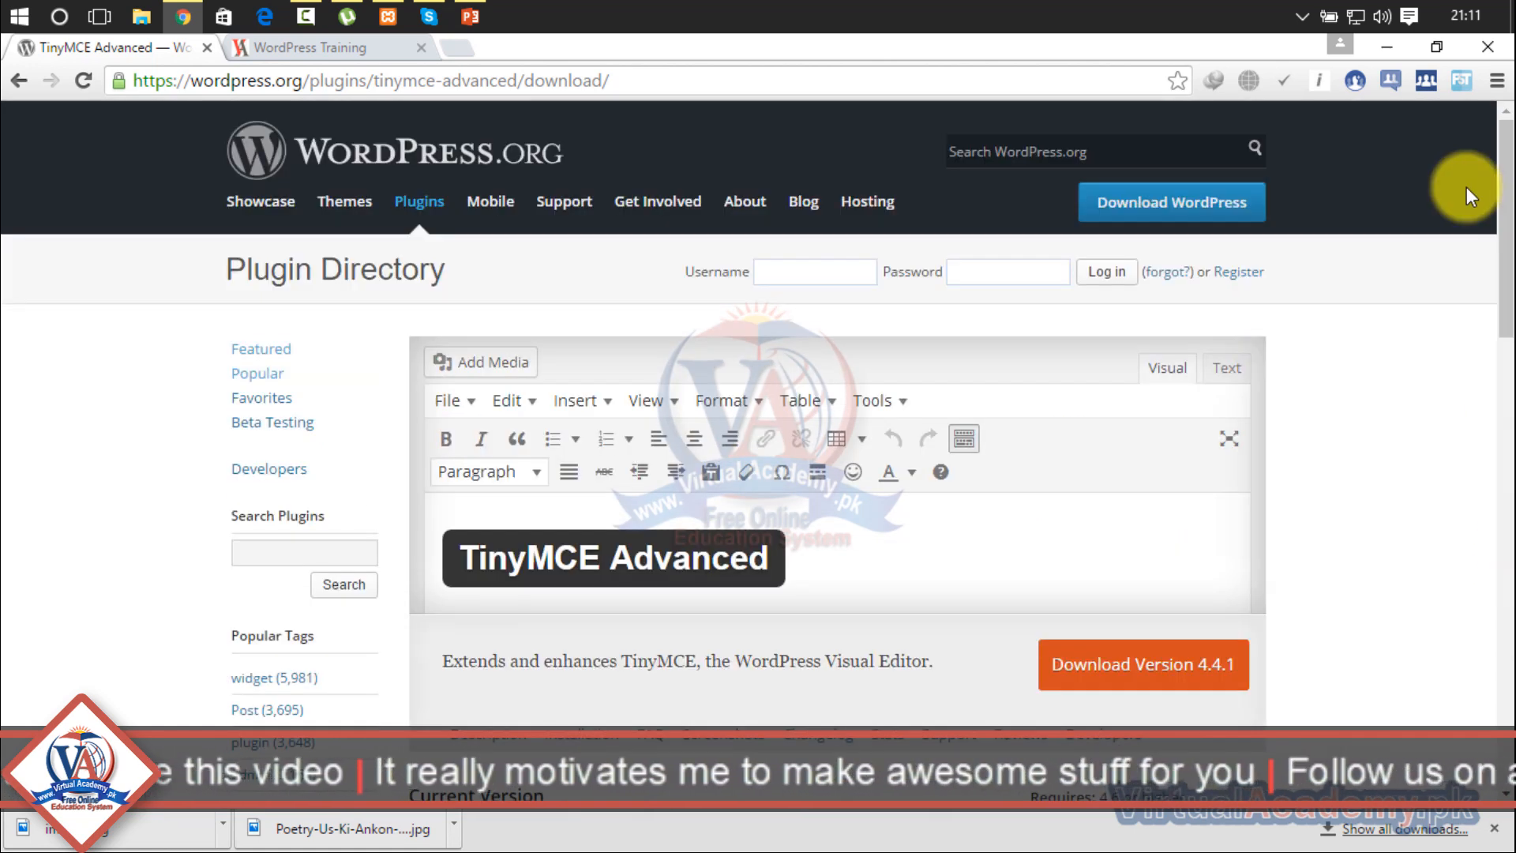
{"action": "left_click", "coordinate": [8, 87]}
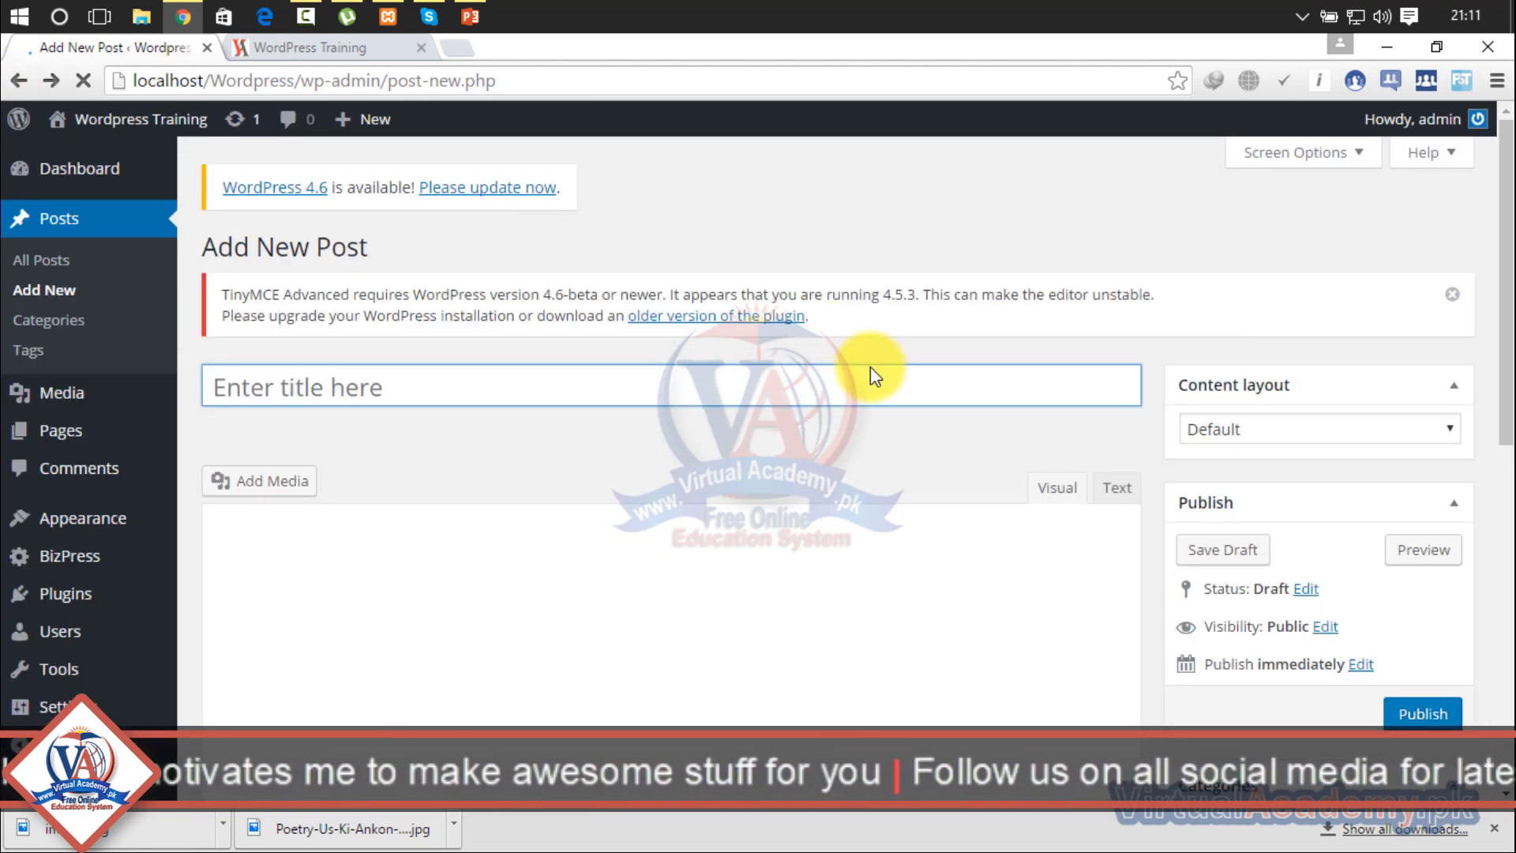
{"action": "left_click", "coordinate": [1452, 293]}
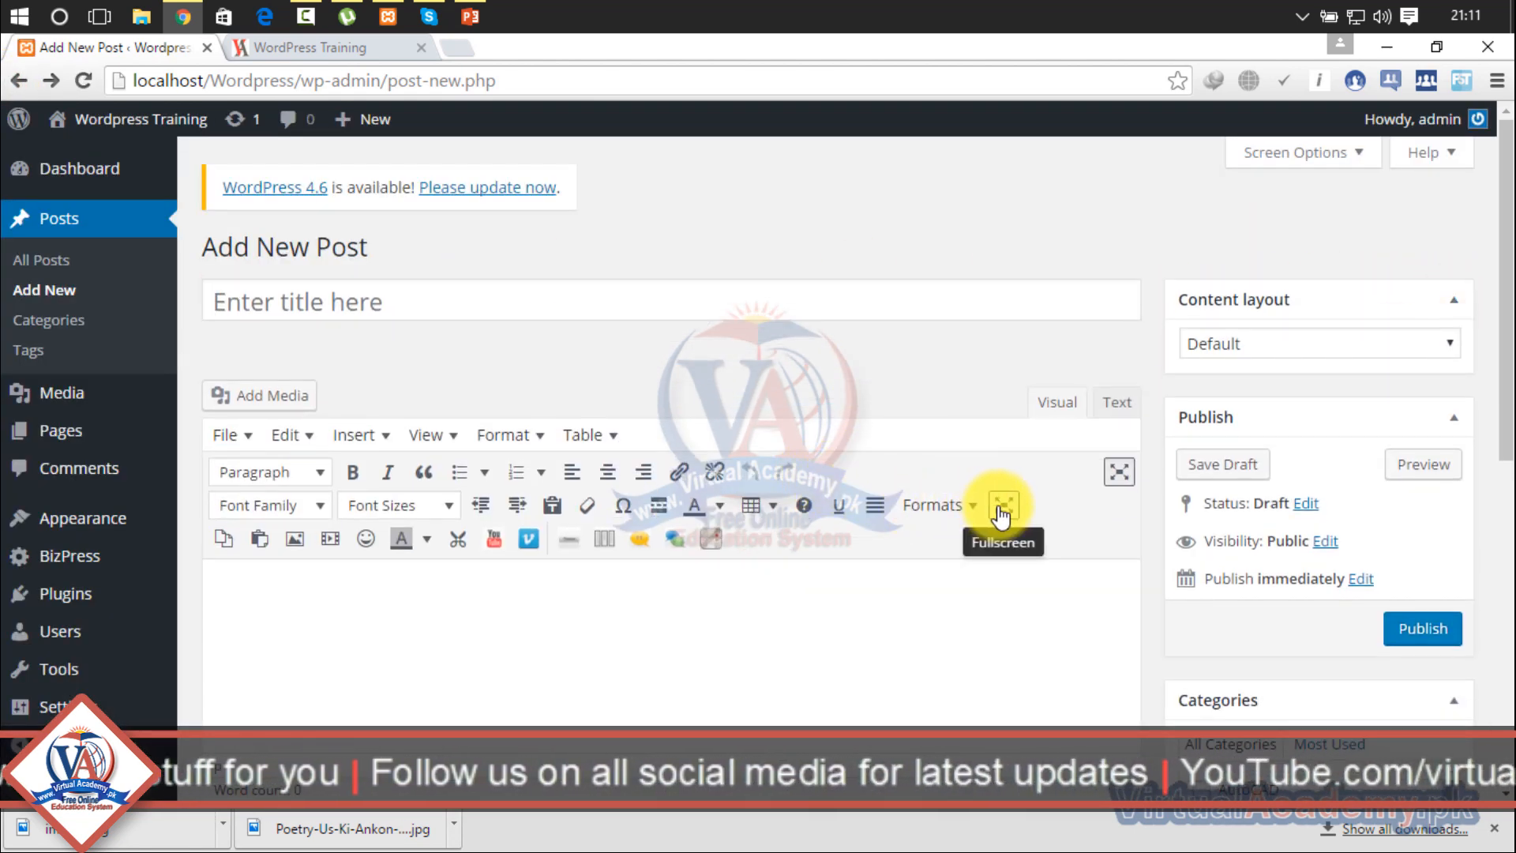
Look through the post editor's File, Edit, Insert, View, Format and Table menus
{"action": "left_click", "coordinate": [226, 433]}
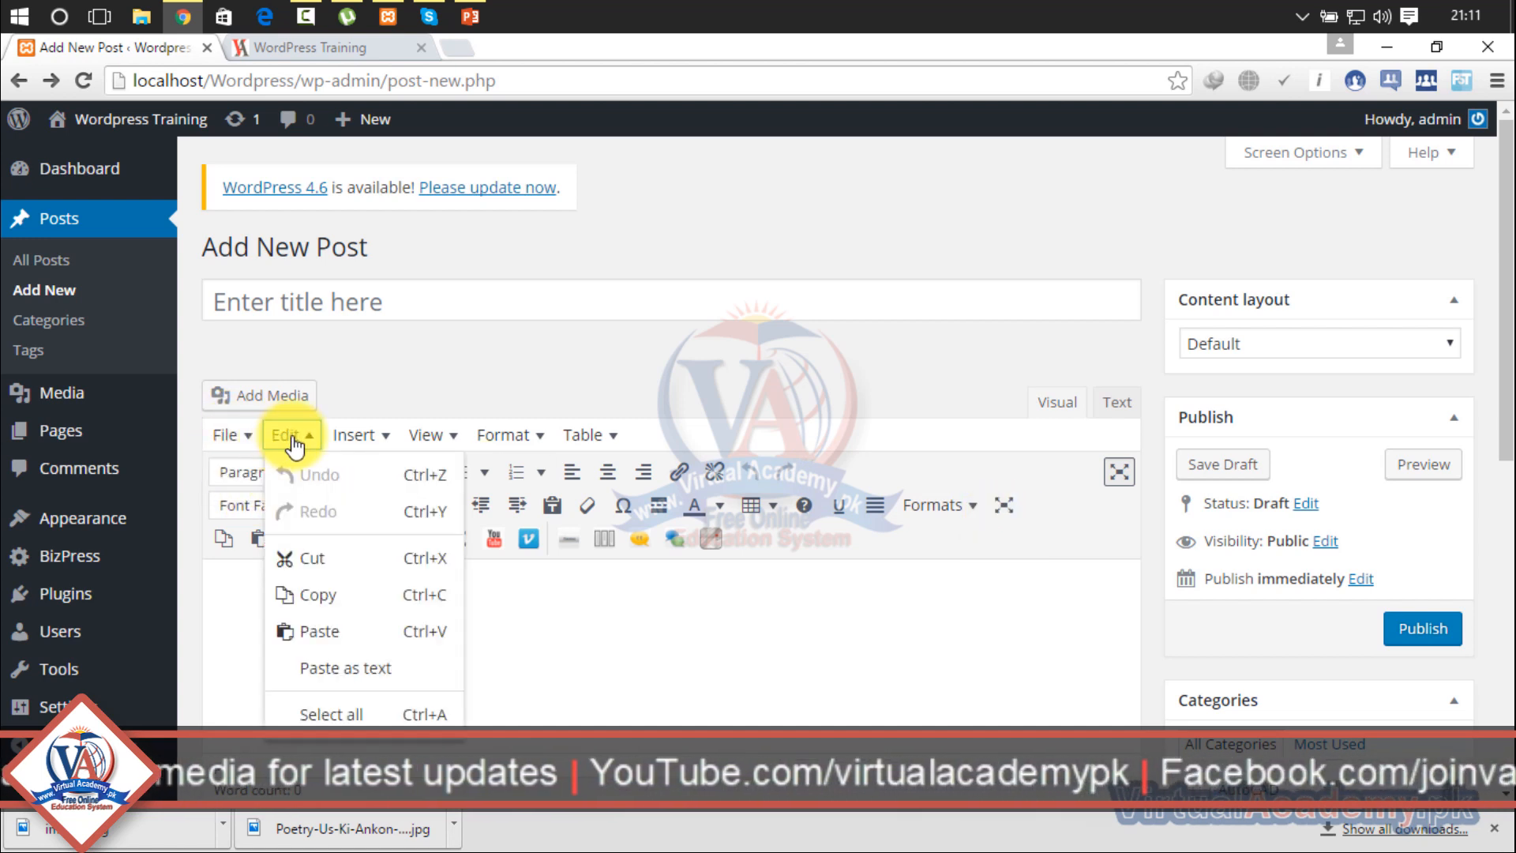
{"action": "mouse_move", "coordinate": [380, 441]}
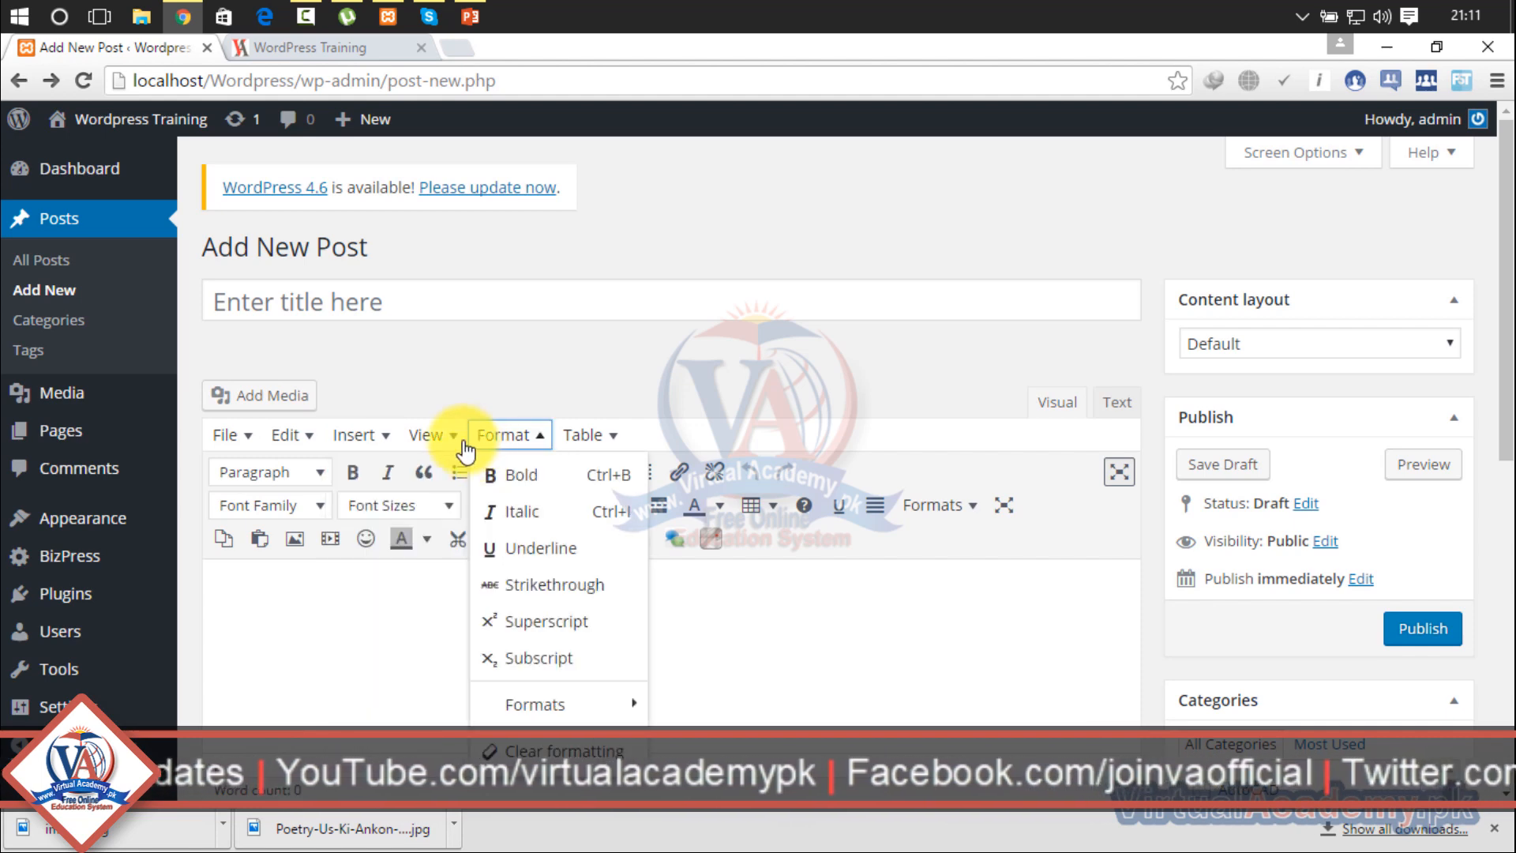
{"action": "mouse_move", "coordinate": [518, 446]}
{"action": "mouse_move", "coordinate": [592, 435]}
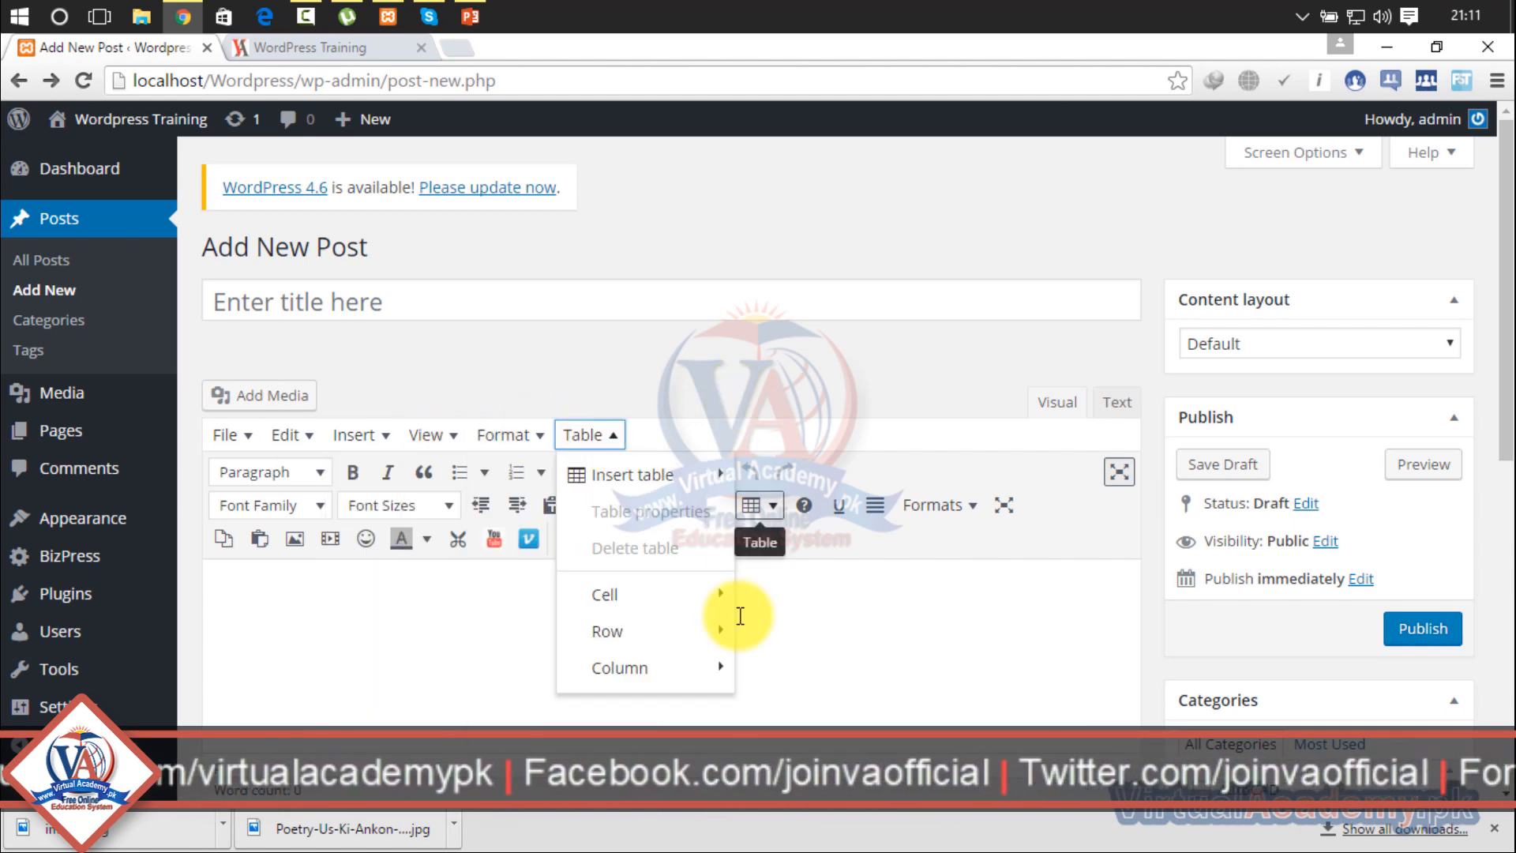
Preview the post editor in fullscreen mode and return to the normal editing view
{"action": "left_click_drag", "start_coordinate": [1508, 292], "coordinate": [1508, 387]}
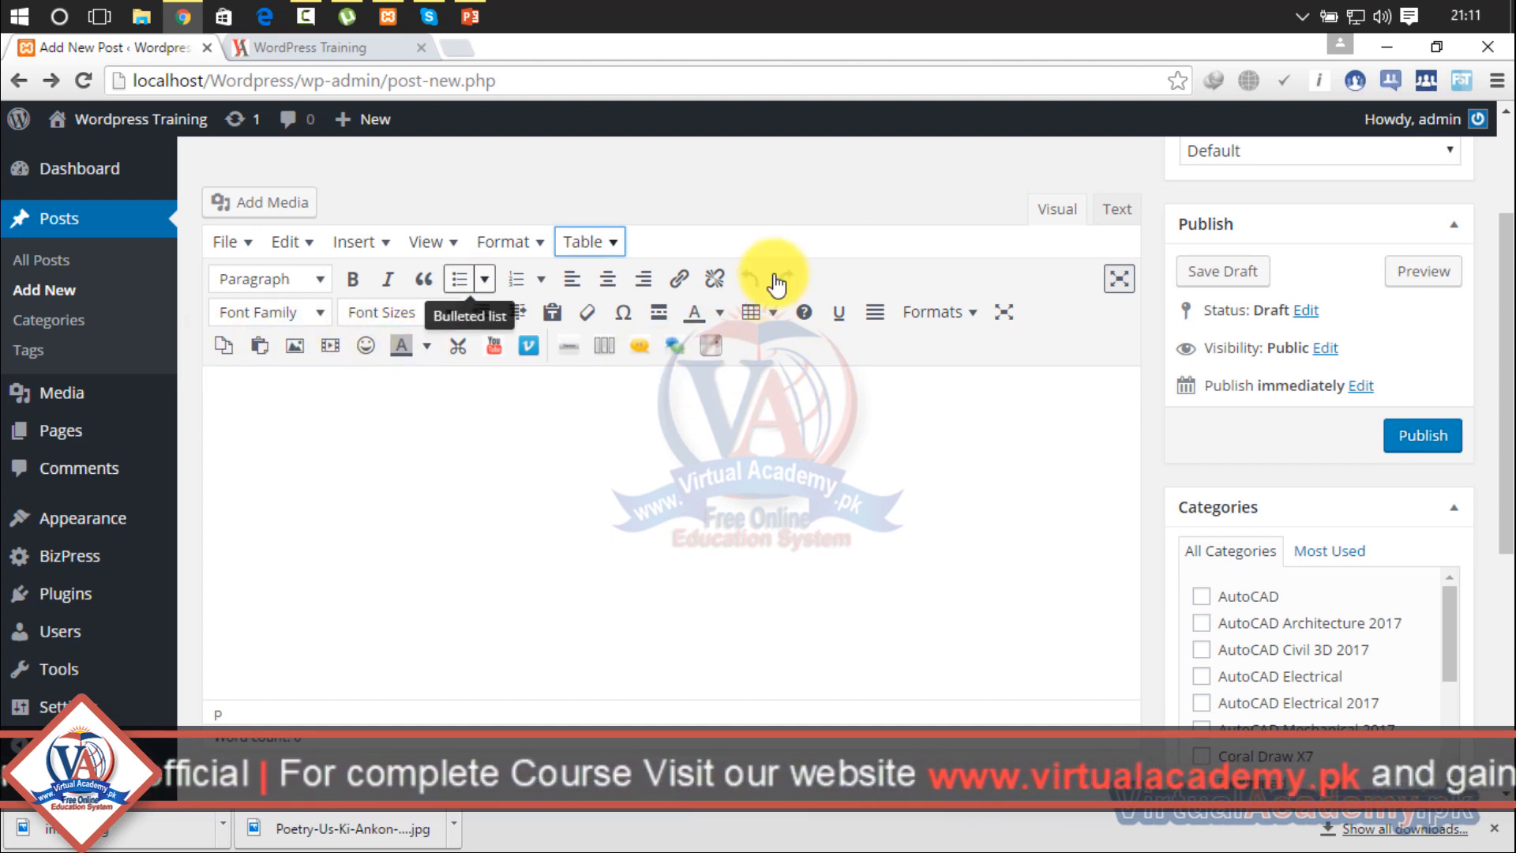
{"action": "left_click", "coordinate": [1129, 284]}
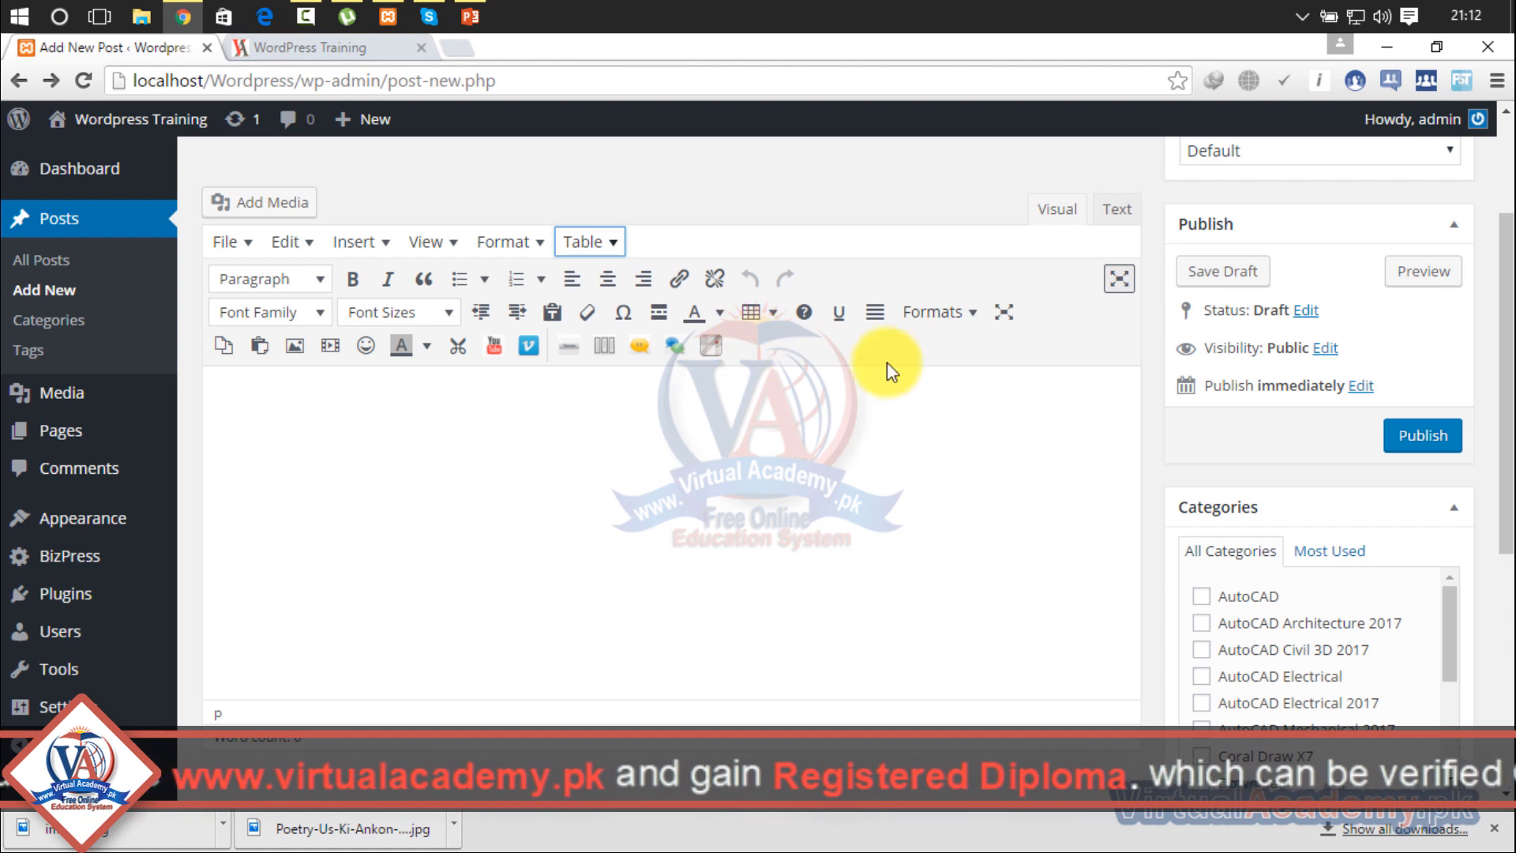
{"action": "left_click", "coordinate": [1004, 312]}
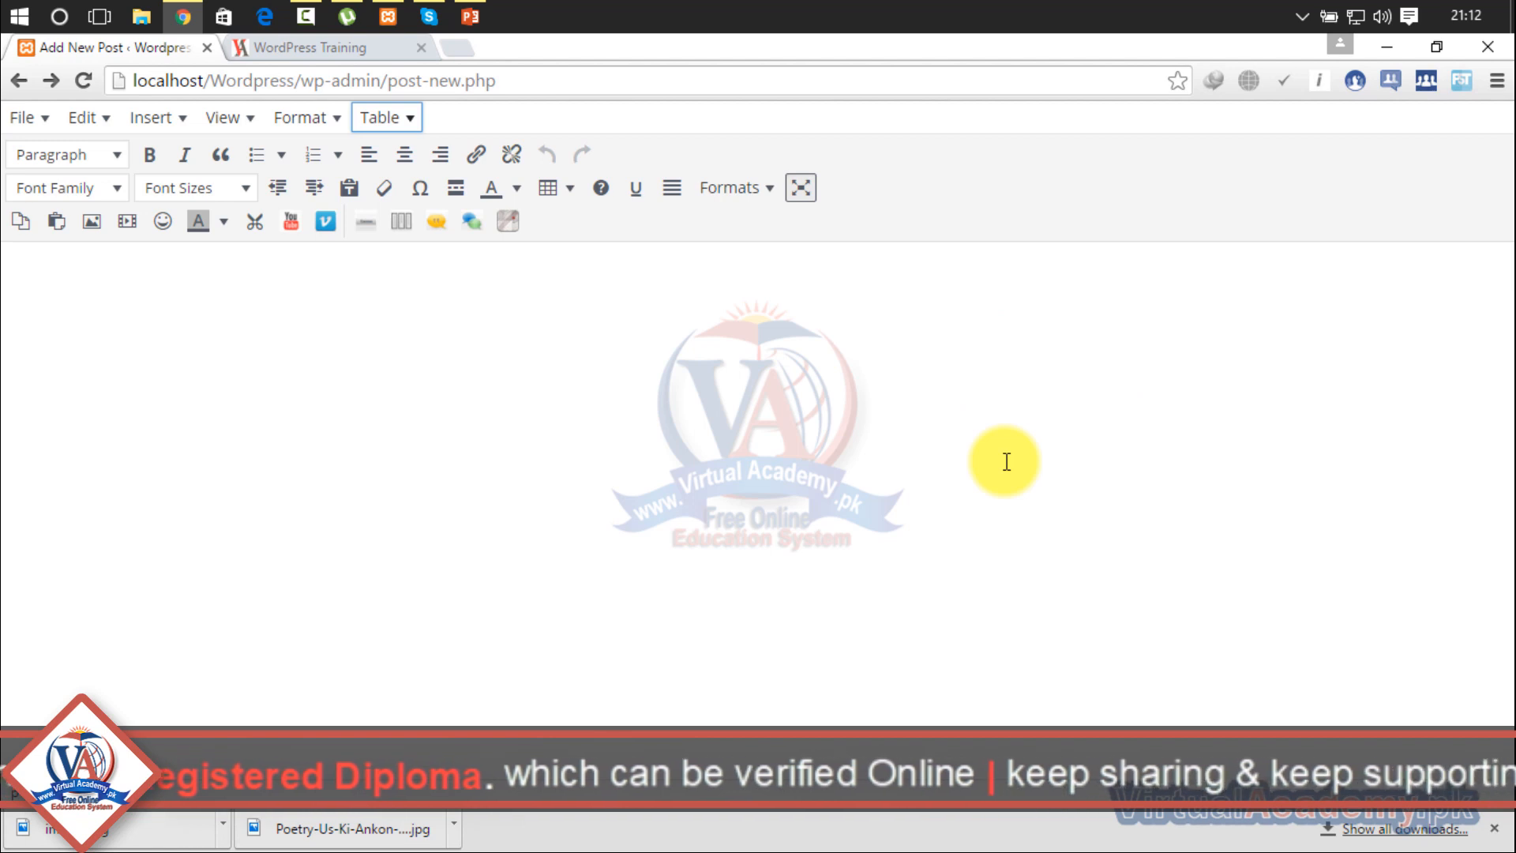
{"action": "left_click", "coordinate": [801, 187]}
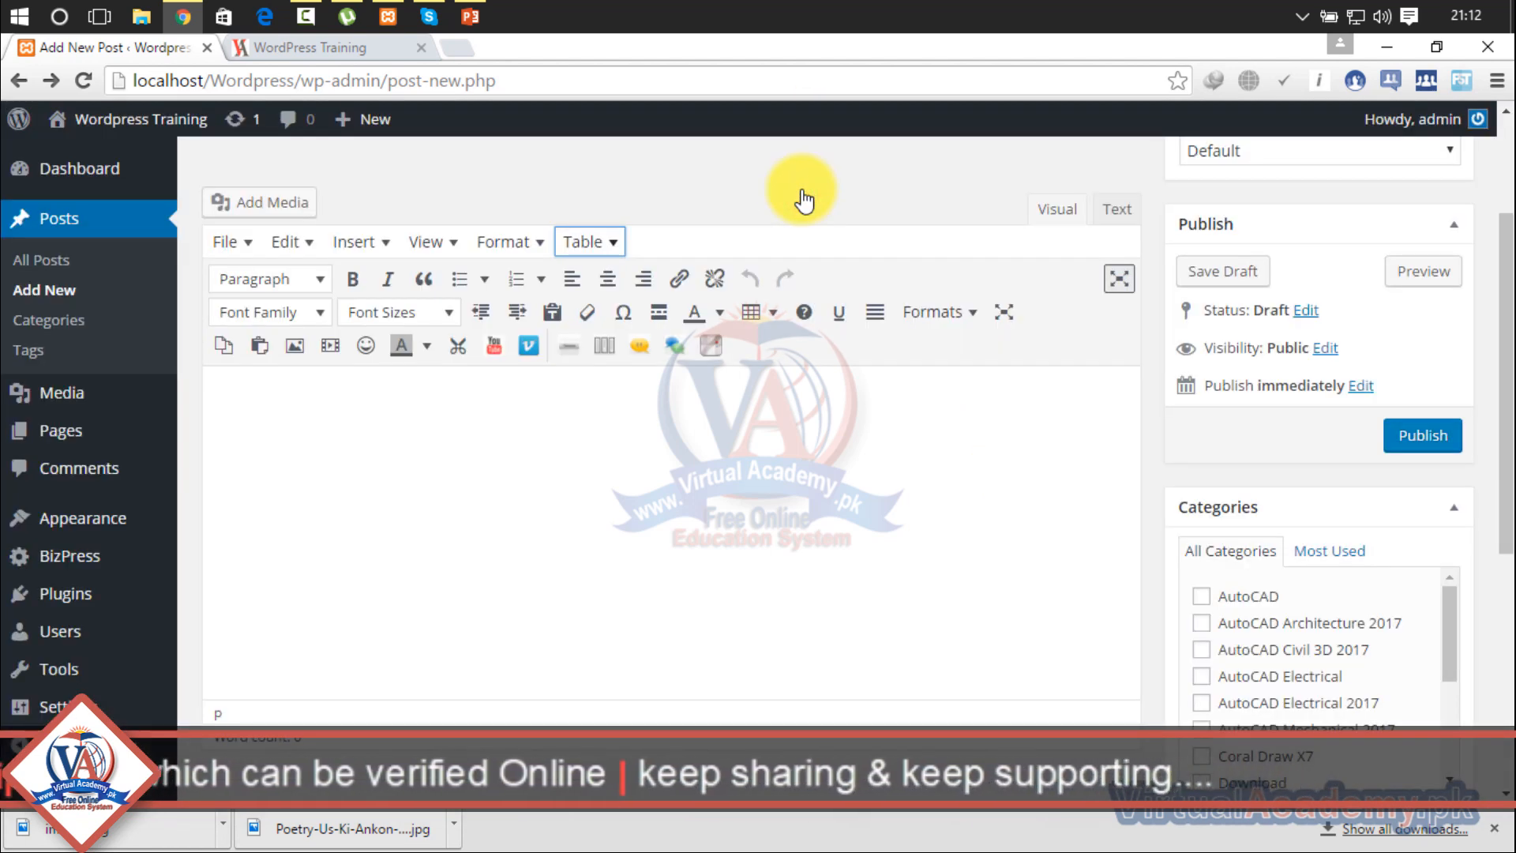